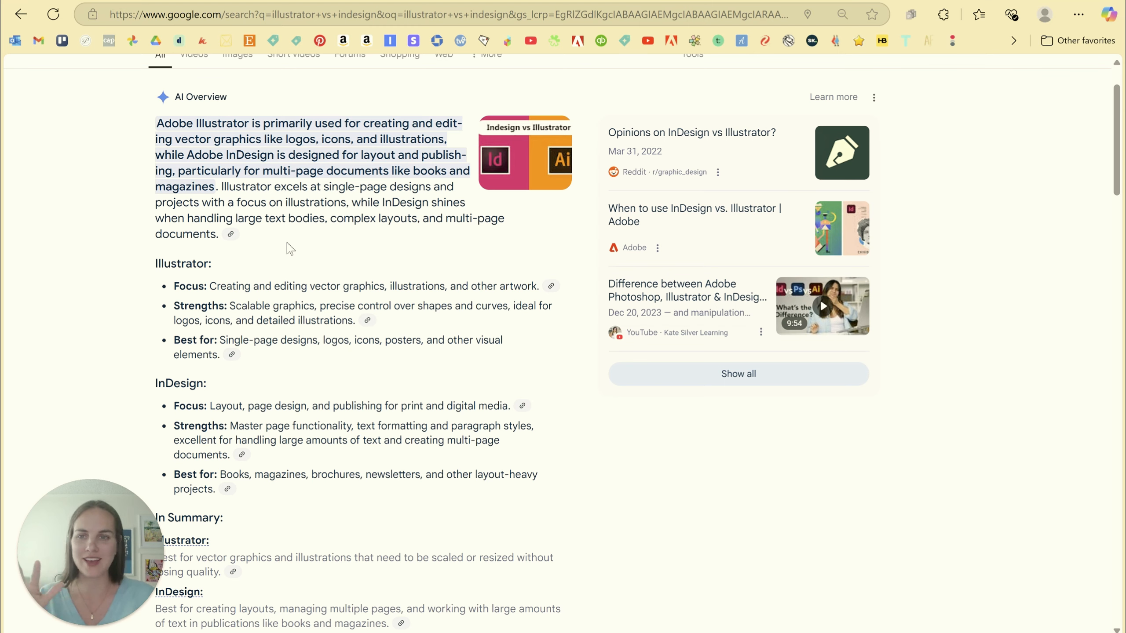
Read the search overview comparing what Illustrator and InDesign are each used for
scroll(289, 249, up, 1)
scroll(322, 226, down, 1)
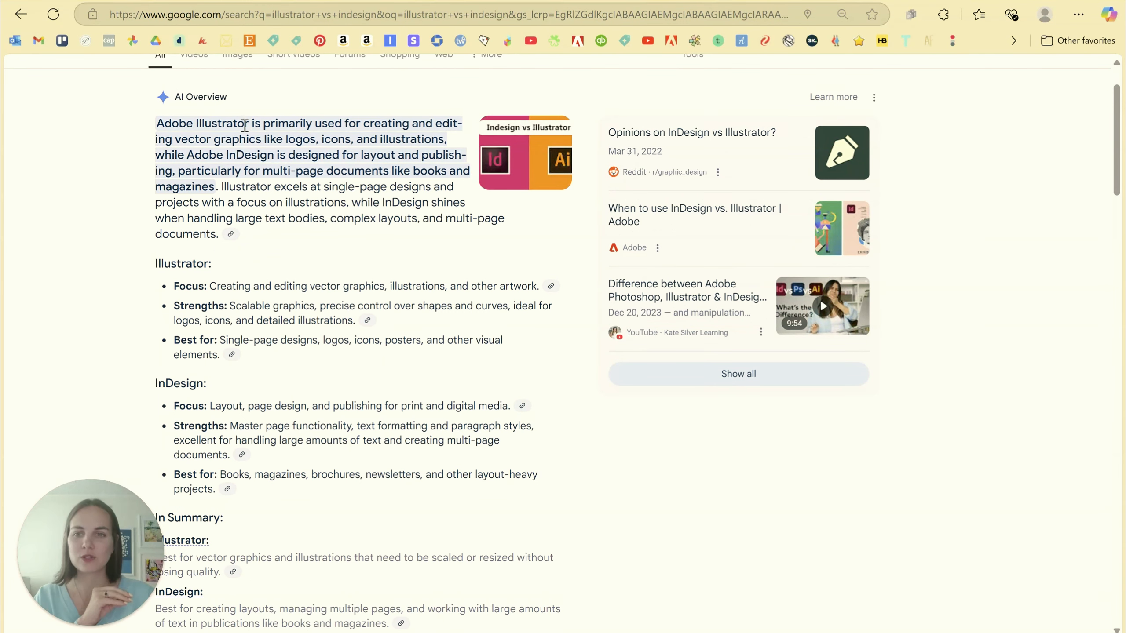
drag(174, 139, 446, 183)
click(288, 180)
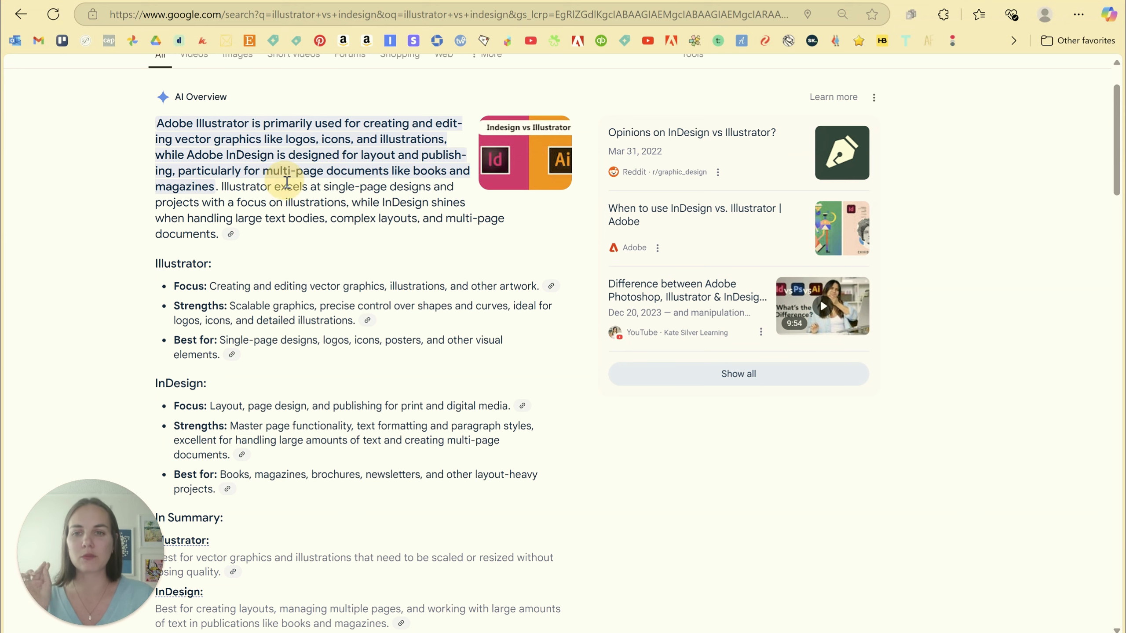
scroll(349, 226, down, 3)
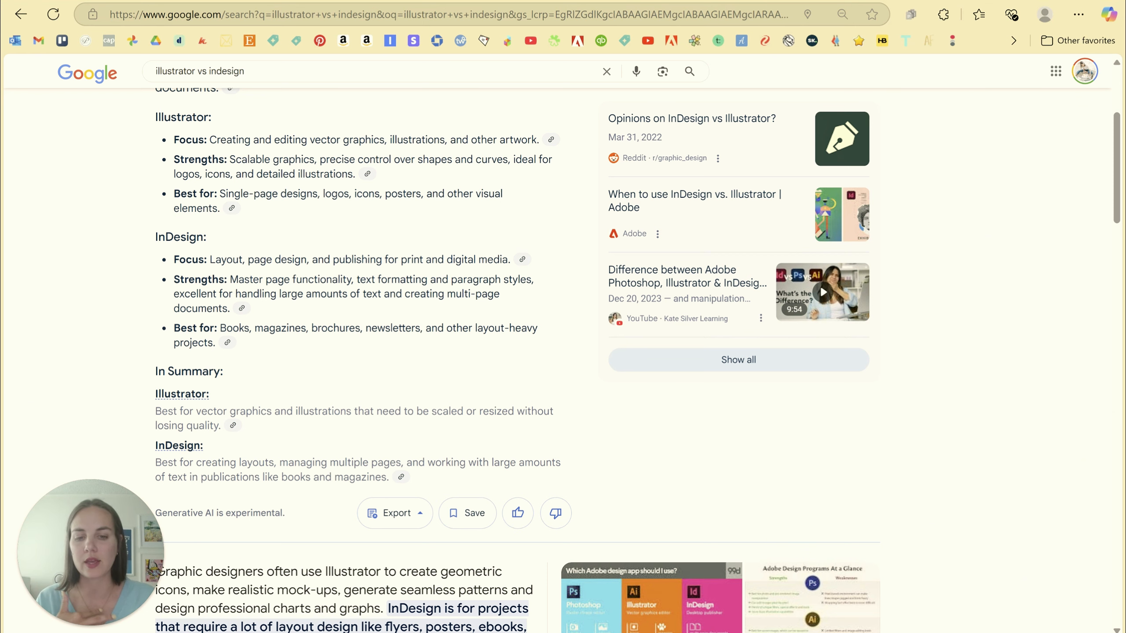
Switch to Illustrator and look over the wedding invitation suite laid out on its artboards
key(alt+Tab)
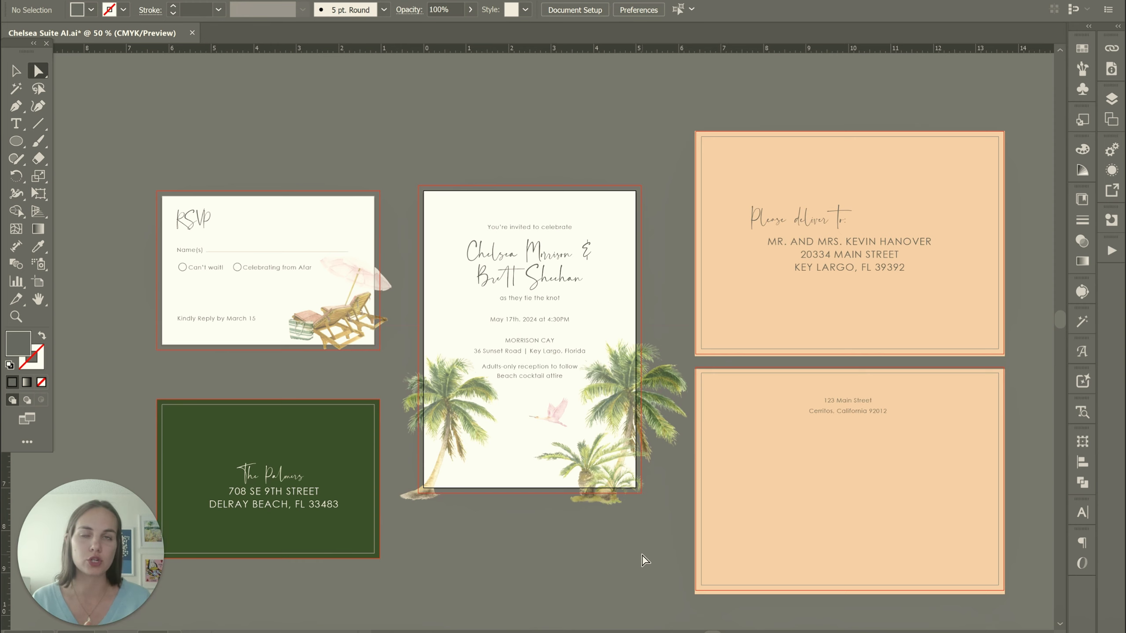
scroll(618, 114, down, 1)
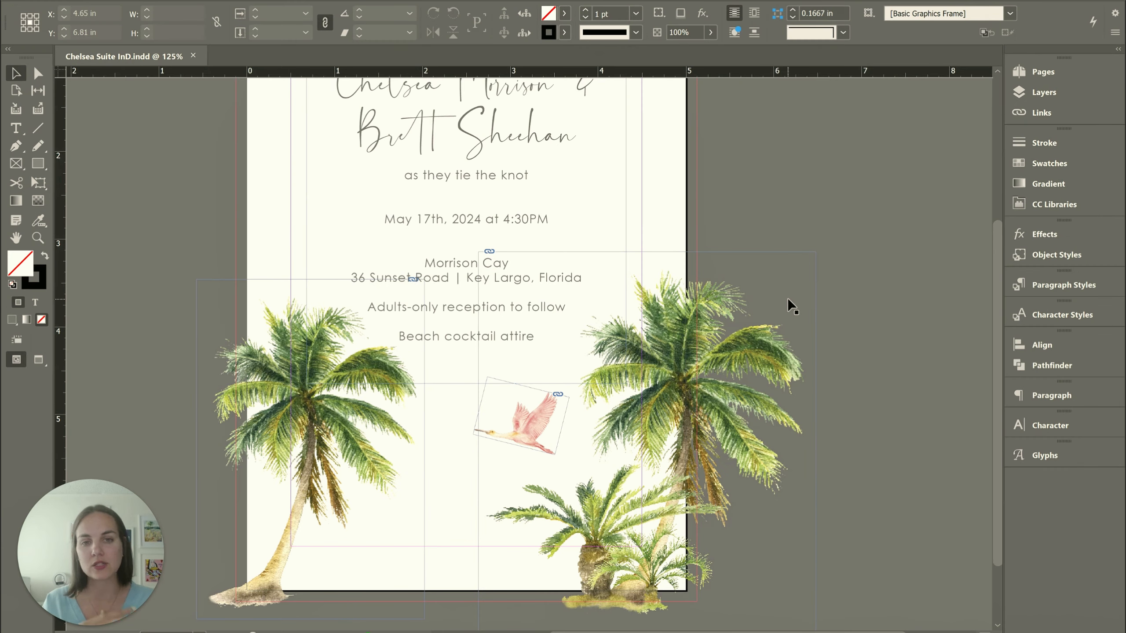
Review the full invitation page and open the Pages panel to inspect the document's pages
scroll(787, 298, up, 3)
key(ctrl+minus)
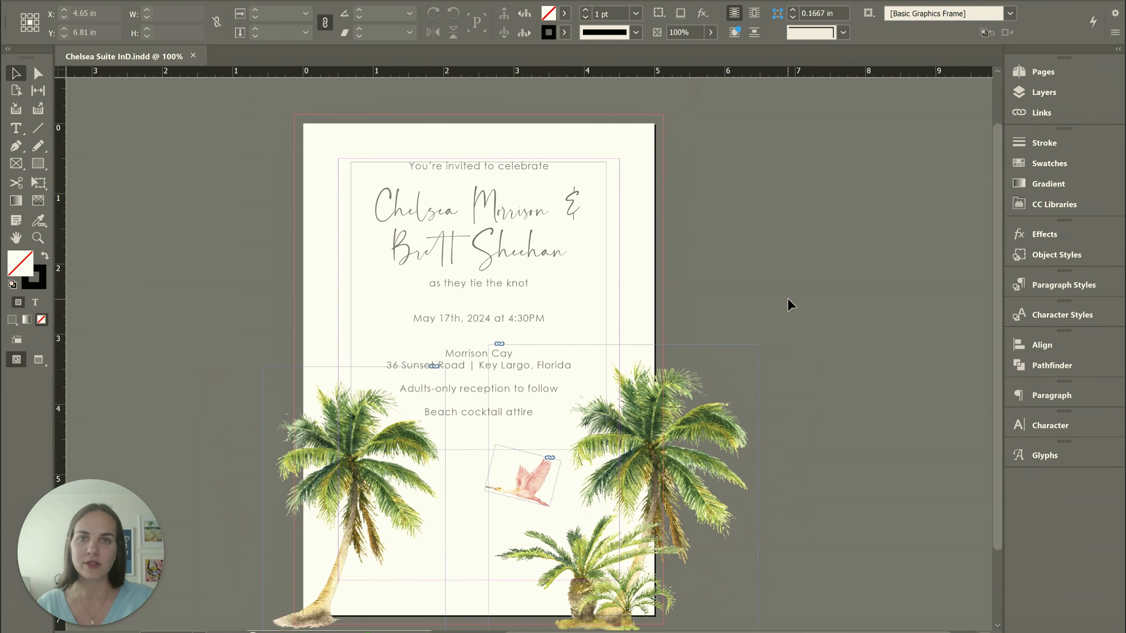
key(ctrl+minus)
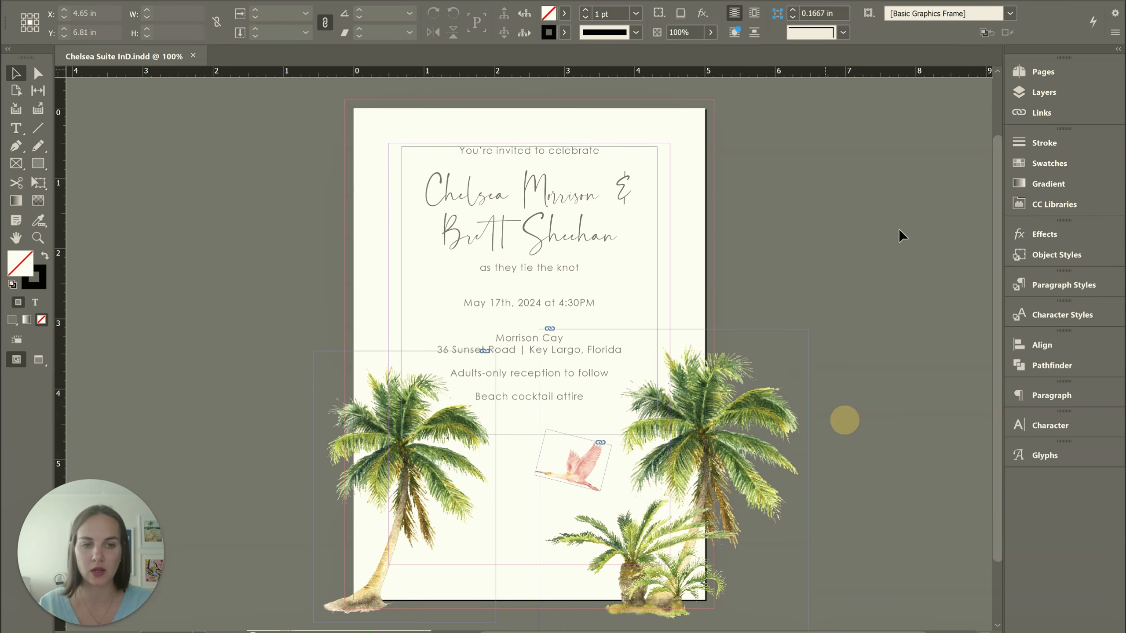
click(1033, 72)
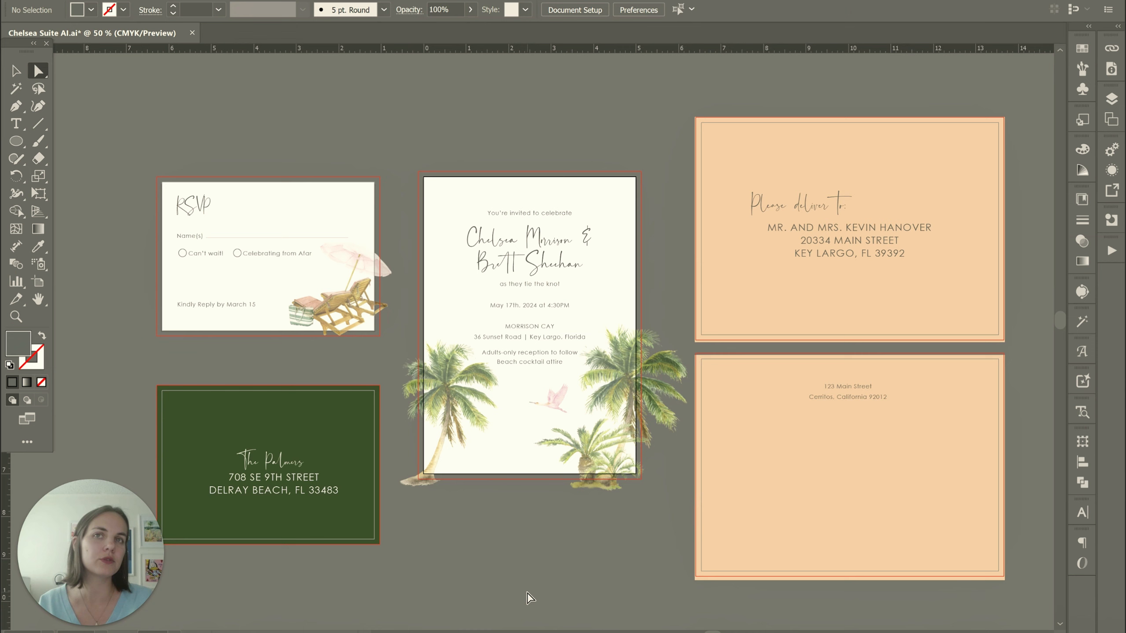
Move the RSVP card's artboard so its top edge lines up with the invitation's artboard, and leave artboard editing
click(548, 387)
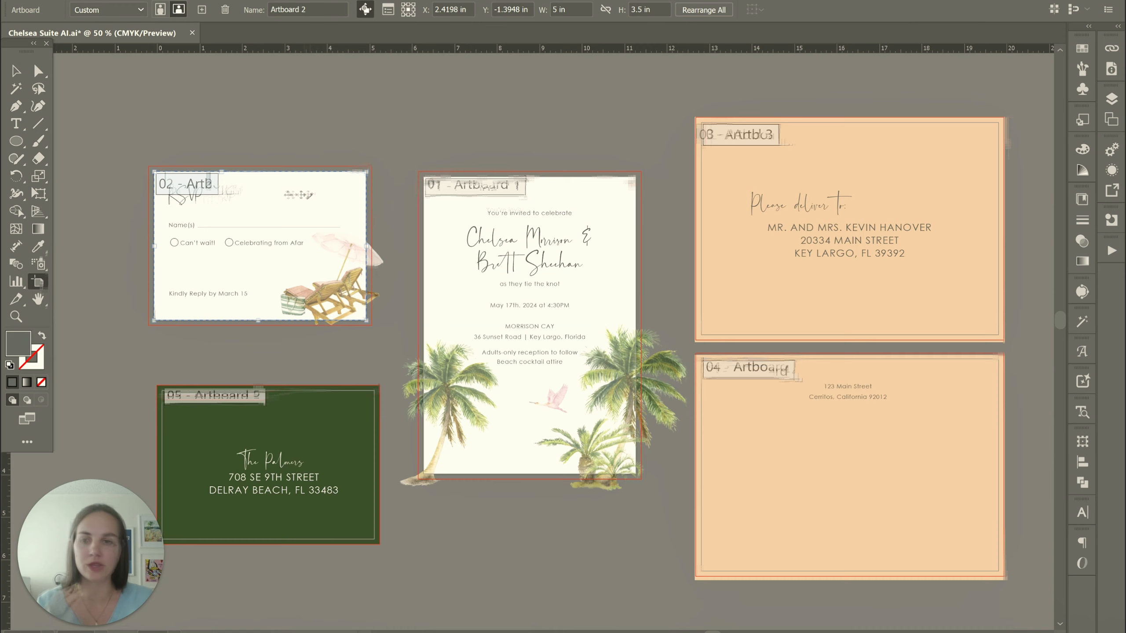
drag(305, 195, 317, 437)
shift+click(317, 437)
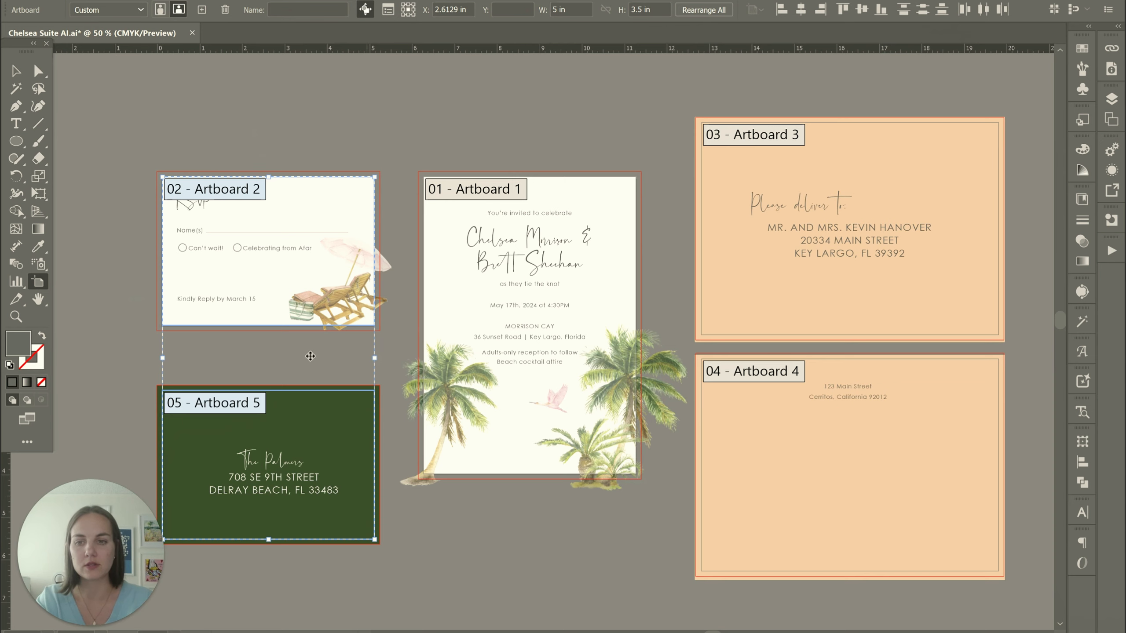
click(15, 70)
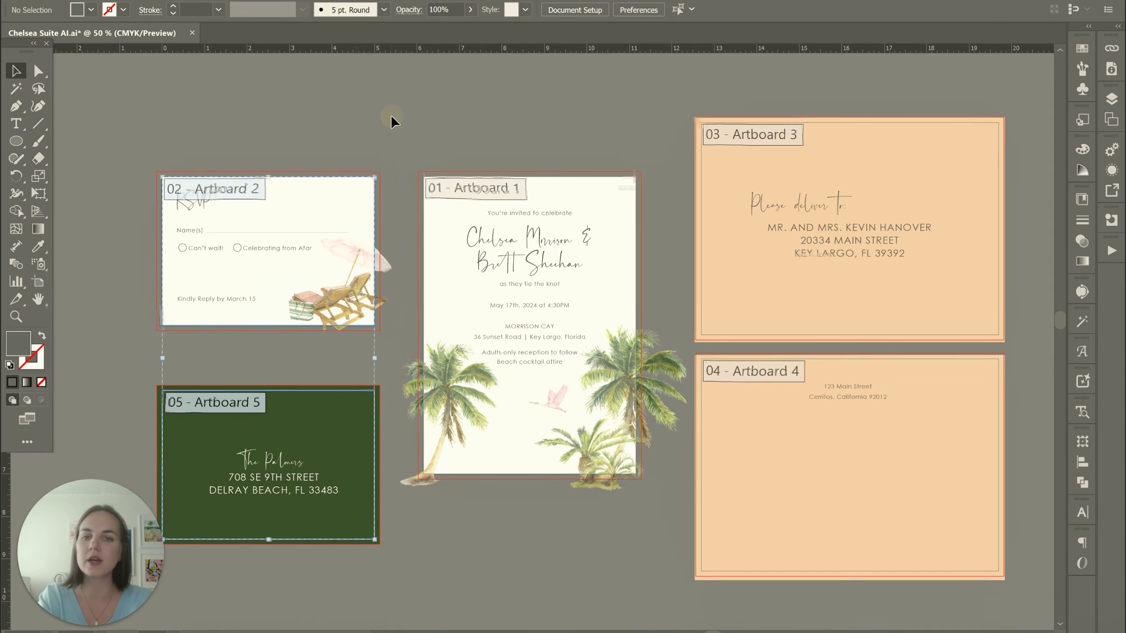
Select the invitation's palm images, try moving the left palm up over the names, and undo the move
scroll(613, 276, up, 5)
scroll(613, 276, down, 6)
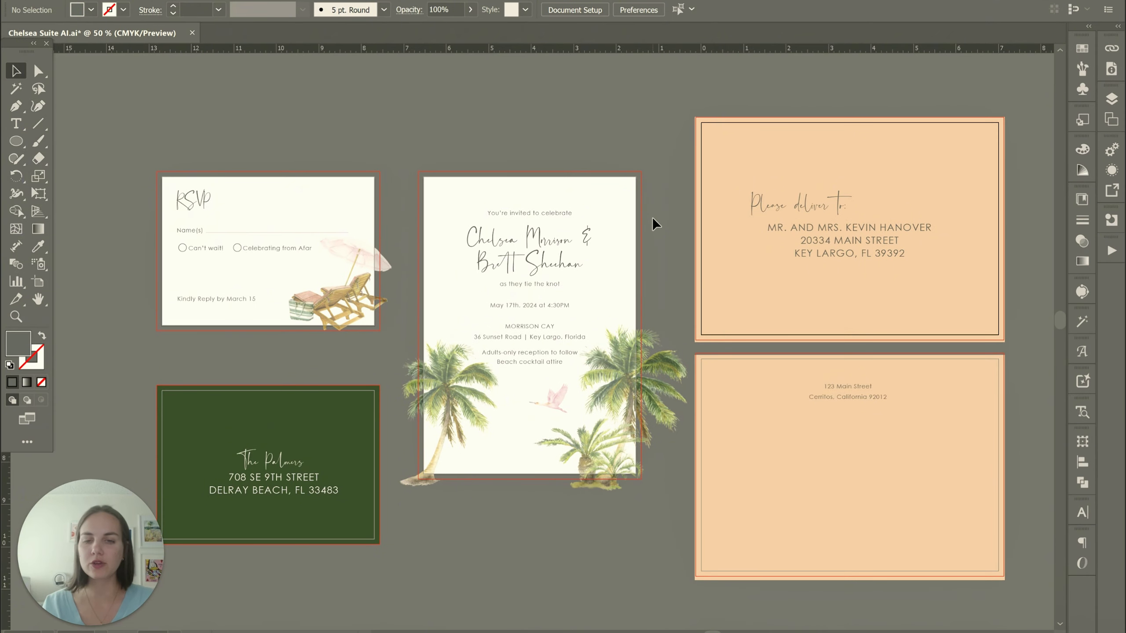
click(651, 378)
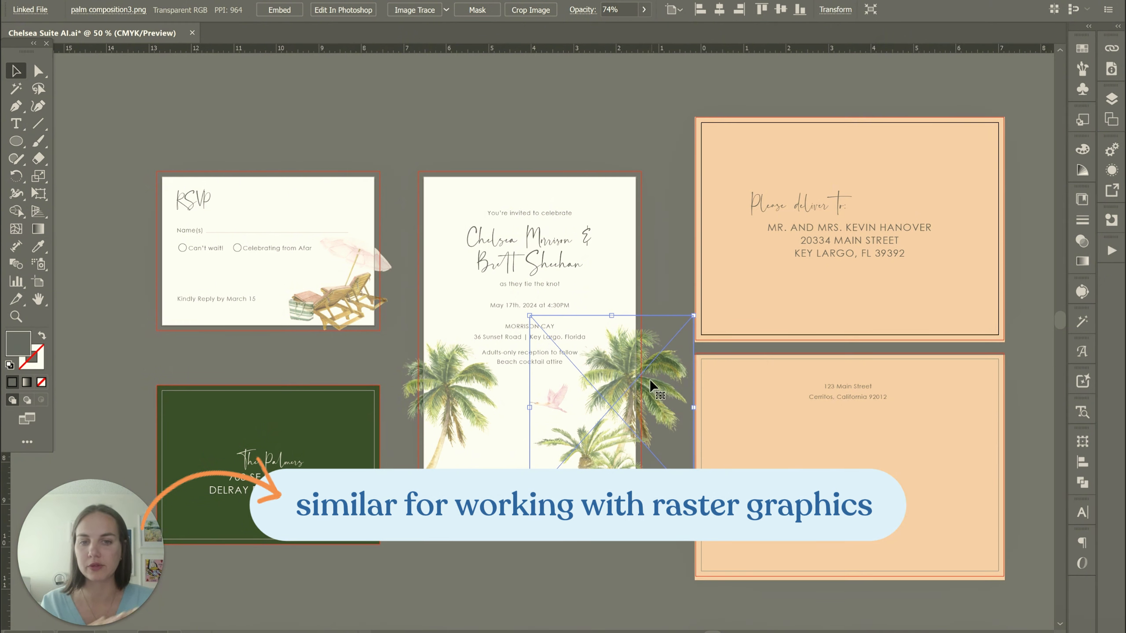
shift+click(453, 381)
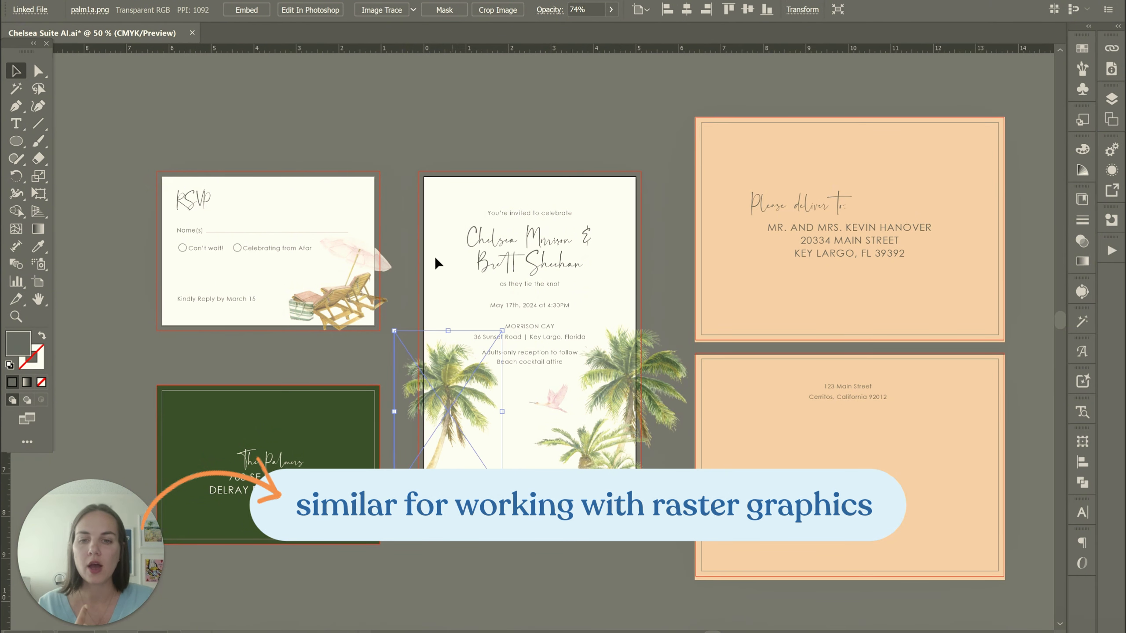
drag(462, 392, 420, 162)
key(ctrl+z)
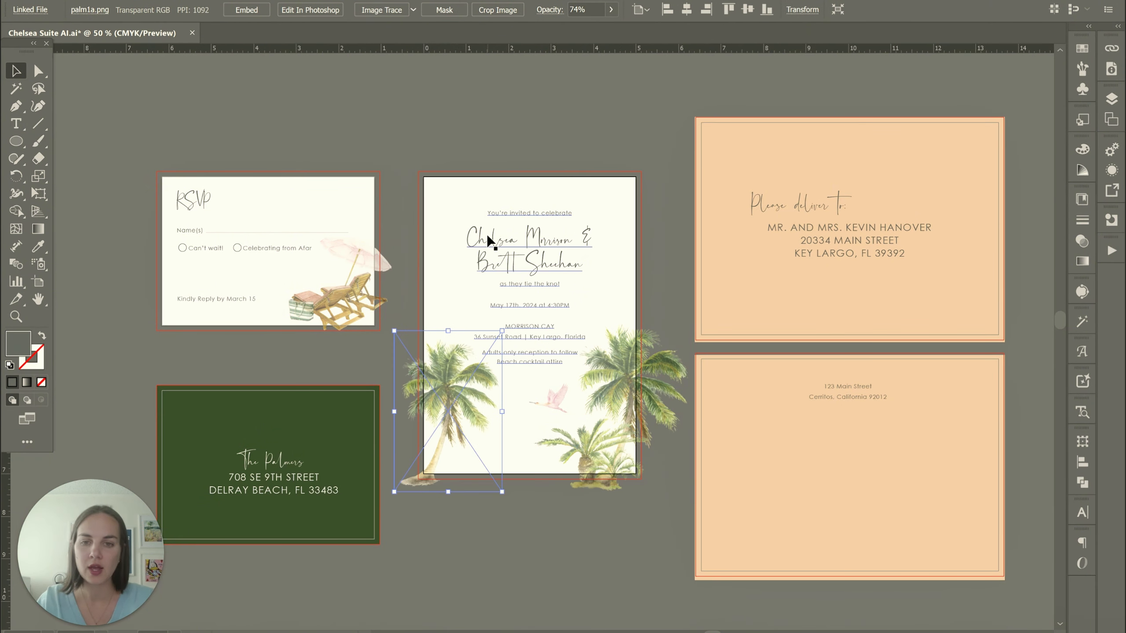
Try reflecting the invitation's left palm horizontally and scaling it down from its corner, and undo the changes
key(o)
key(Return)
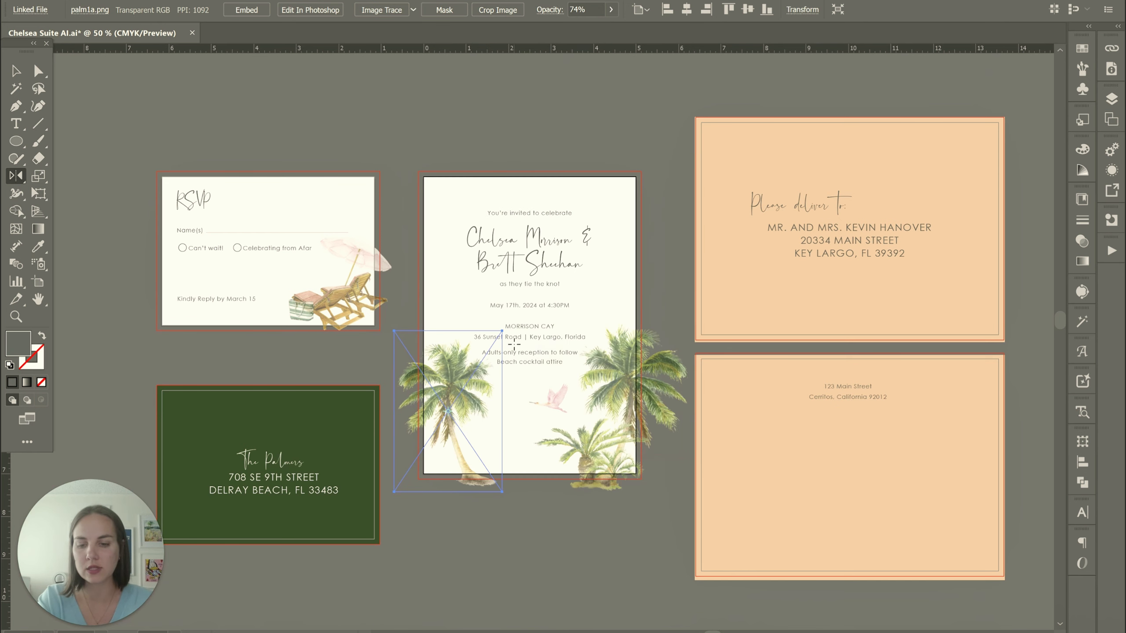
key(v)
drag(501, 331, 457, 405)
key(ctrl+z)
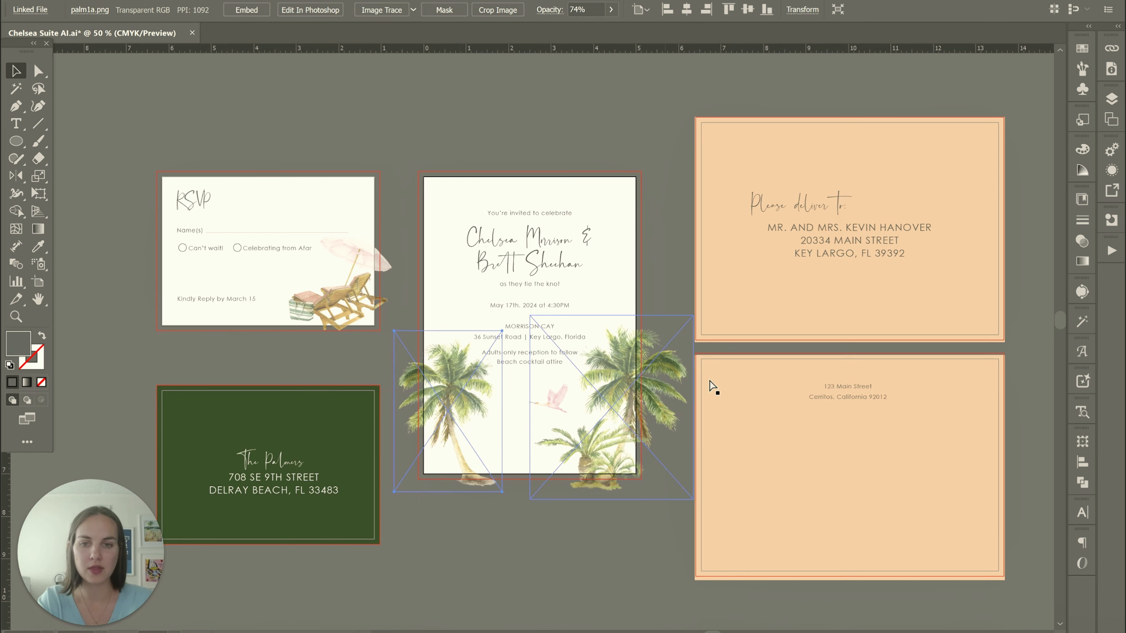
click(549, 595)
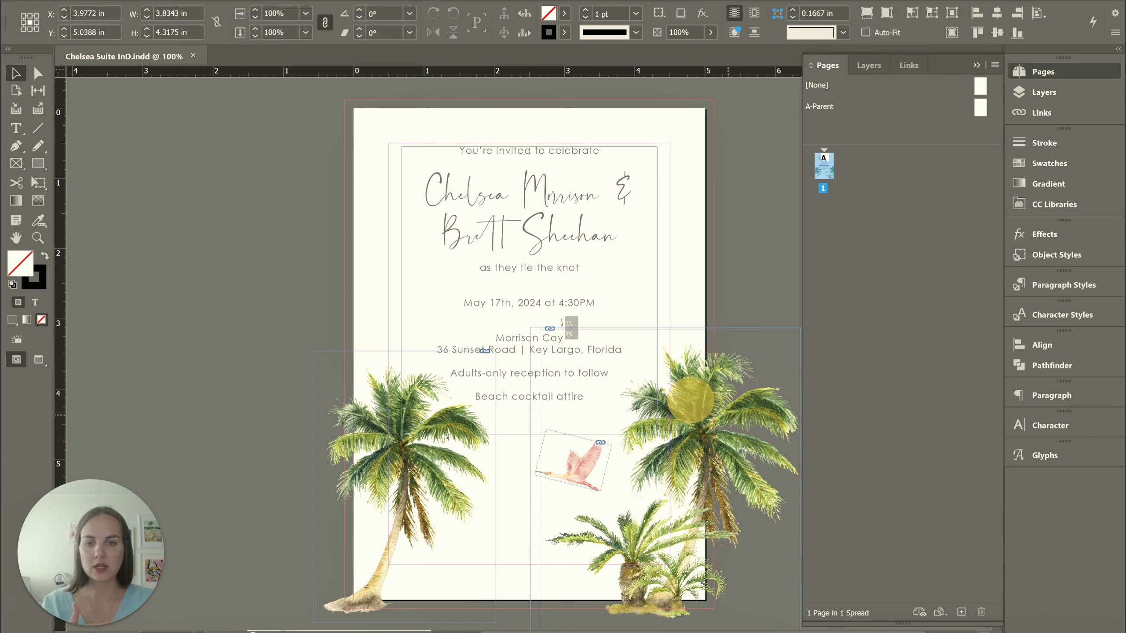
Reposition the invitation's right palm image to X 4.7372 in and Y 5.3788 in
click(515, 281)
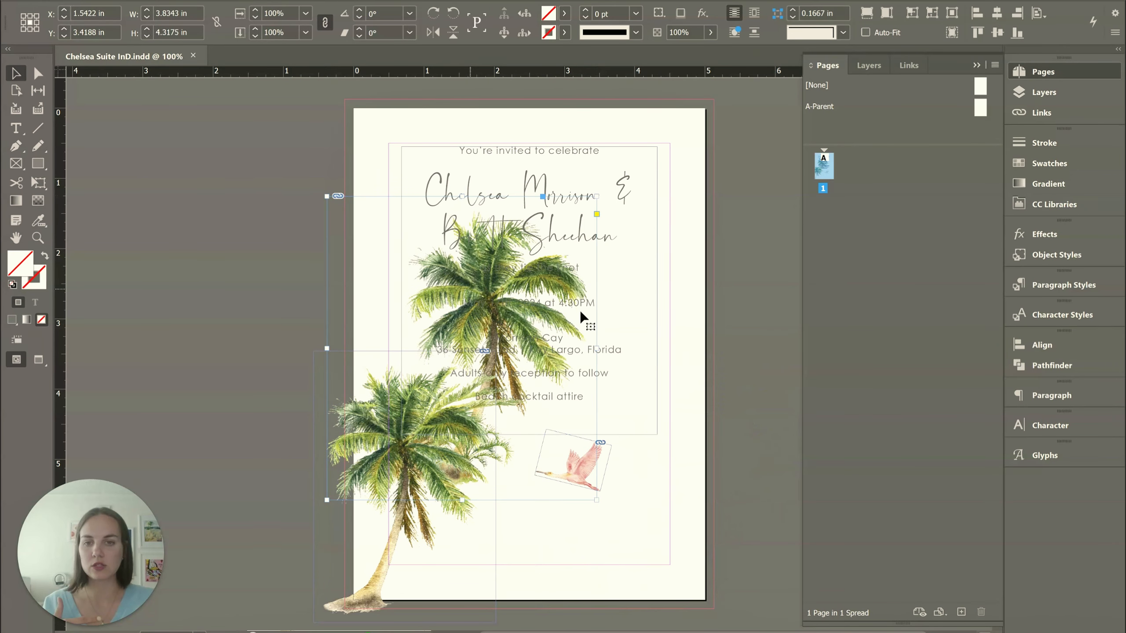
drag(694, 428, 694, 428)
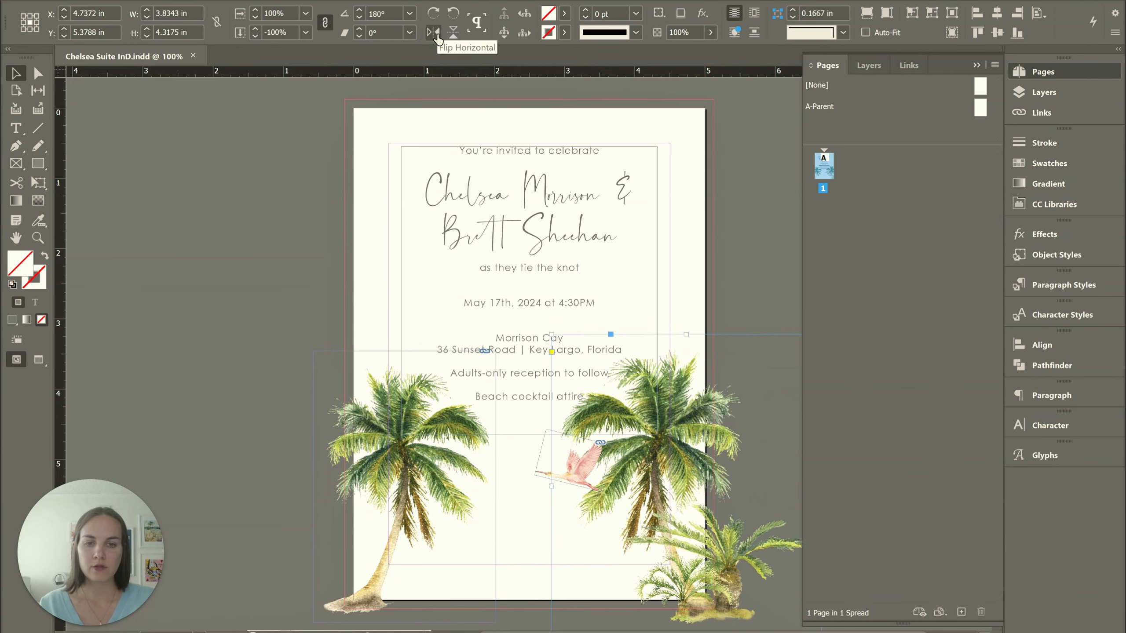
Rotate the right palm image in 90° steps until it stands upright again, and collapse the Pages panel
click(433, 15)
click(435, 21)
click(434, 21)
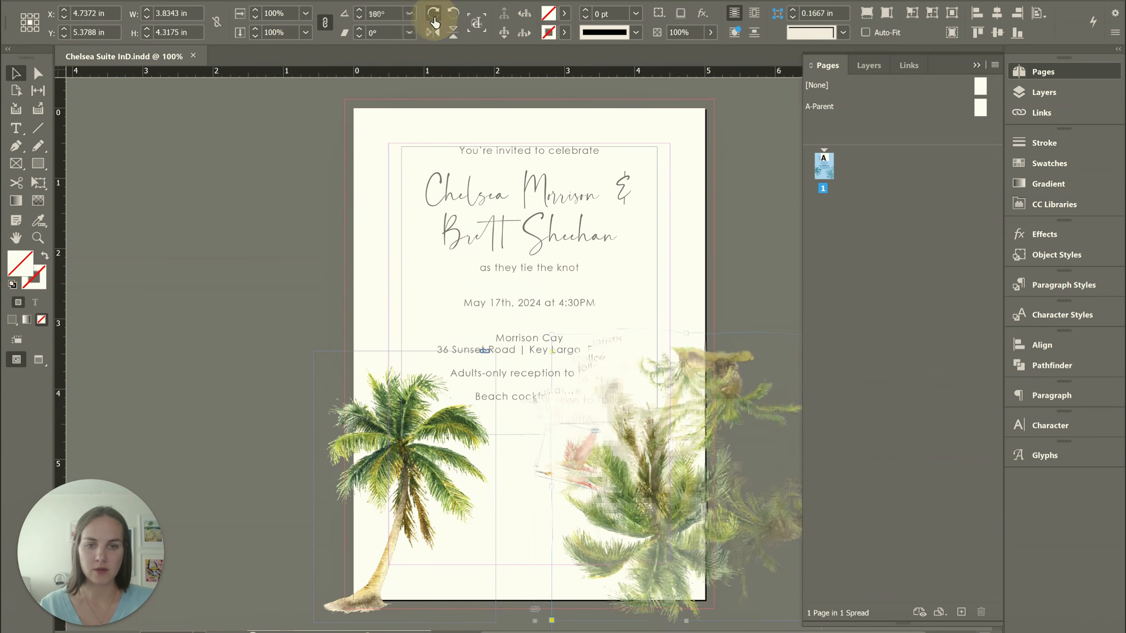
click(435, 21)
click(733, 221)
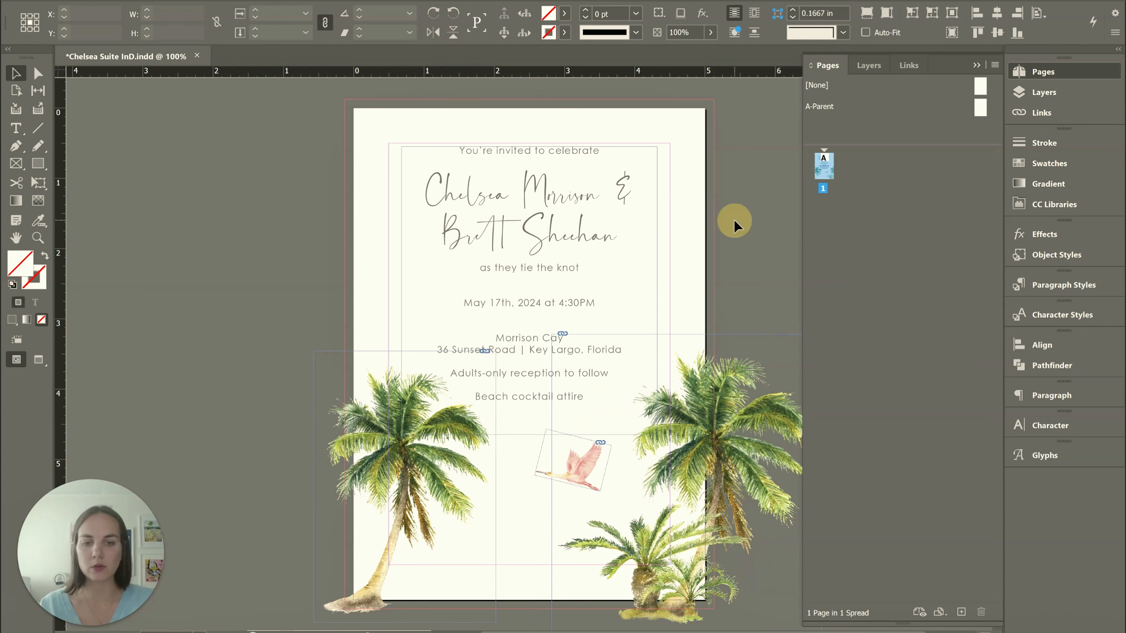
click(975, 64)
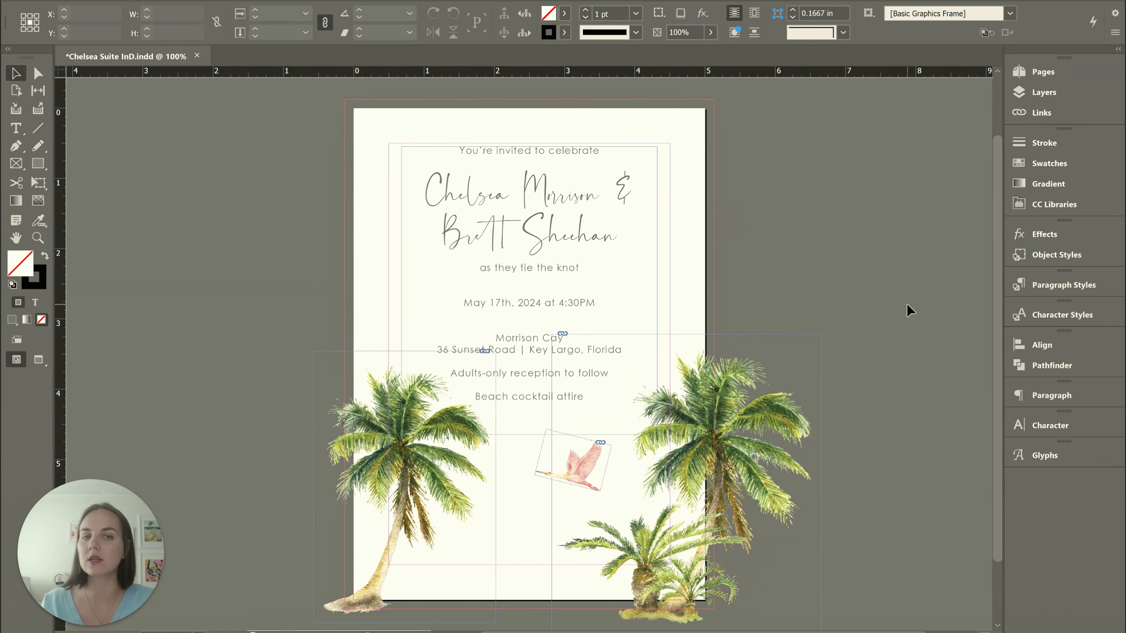
Try cropping the right palm image to about 2.15 × 2.48 in and about 2.03 × 2.74 in, restoring its full frame each time
key(alt+Tab)
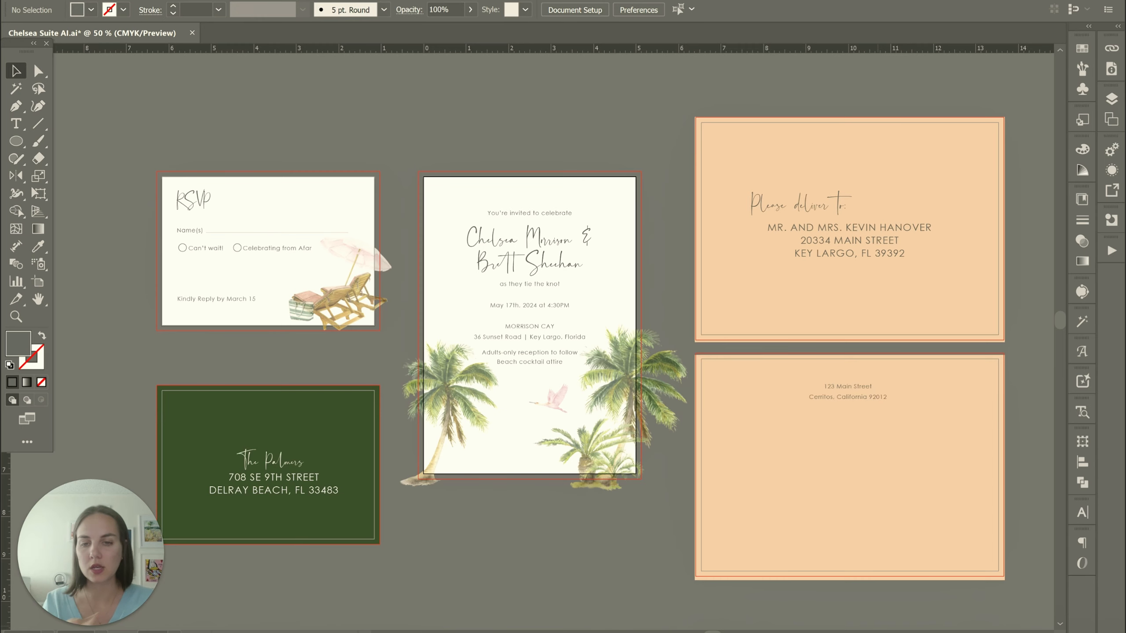
key(alt+Tab)
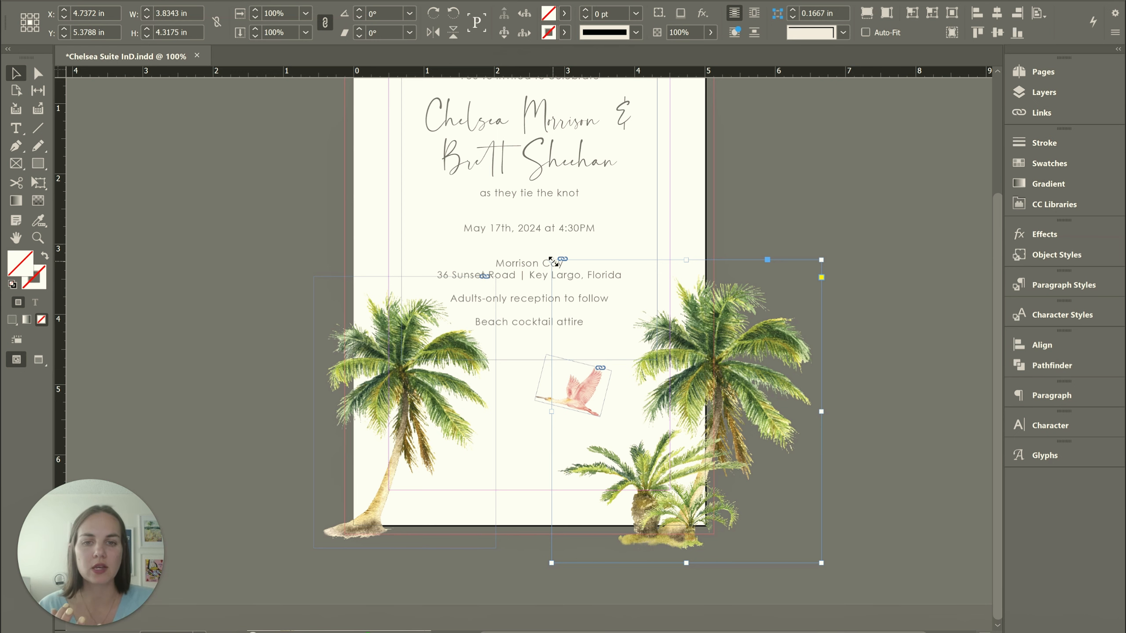
drag(551, 261, 669, 388)
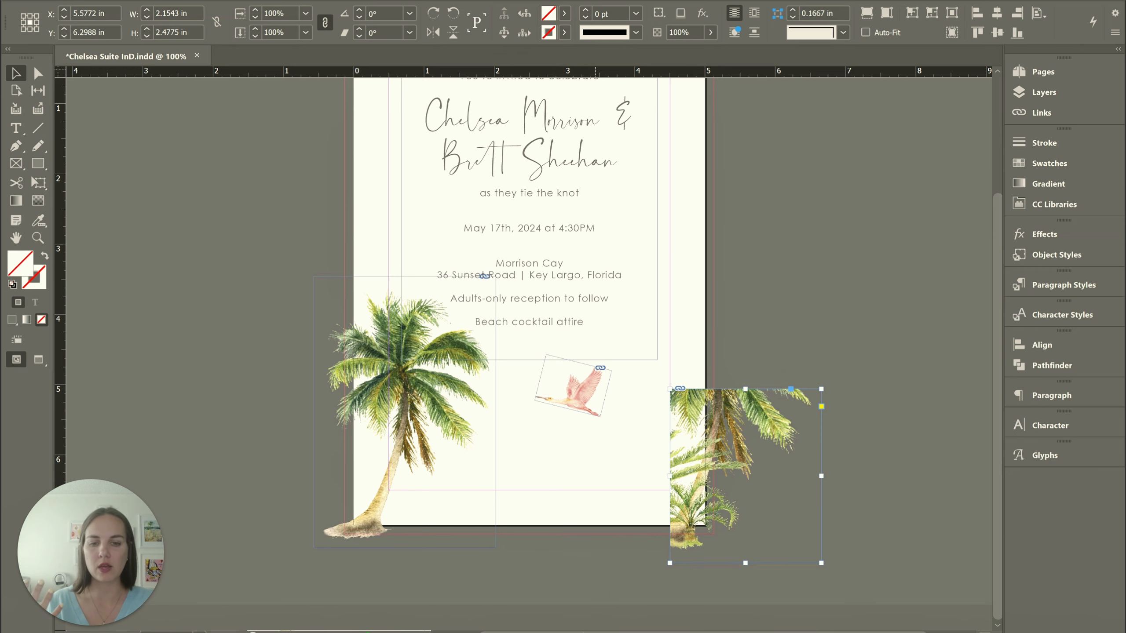
key(ctrl+z)
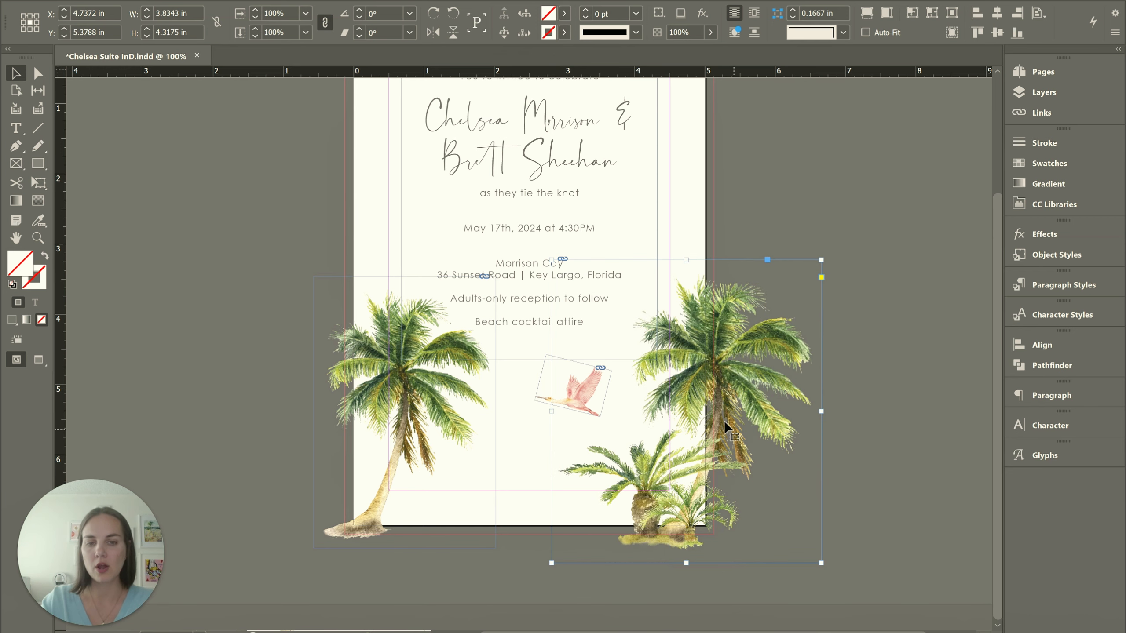
drag(552, 259, 678, 370)
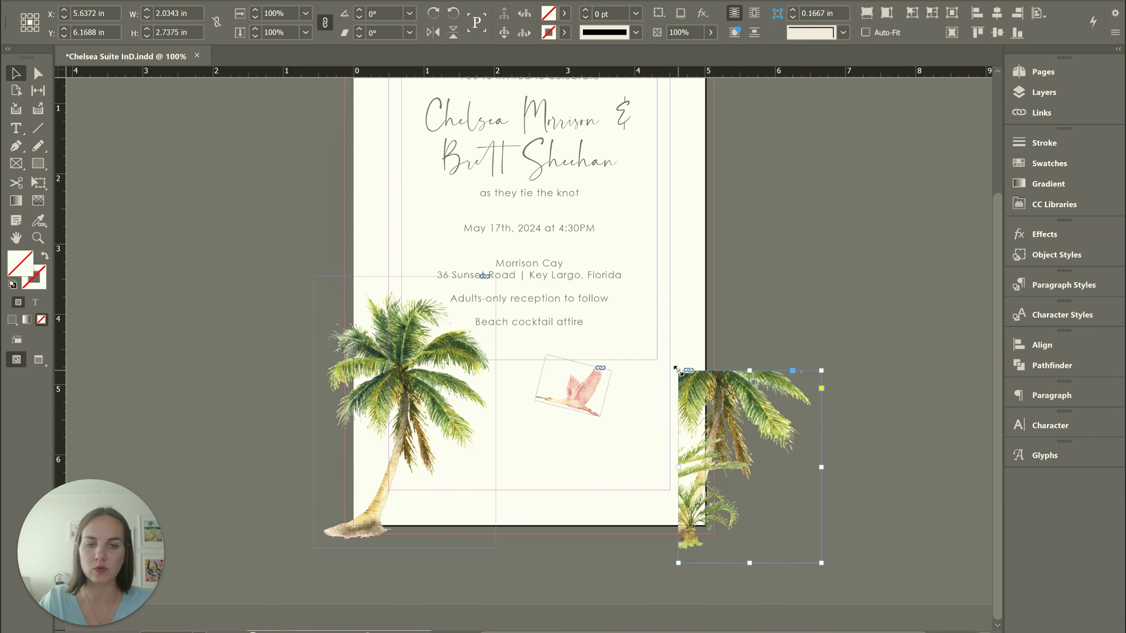
double_click(678, 370)
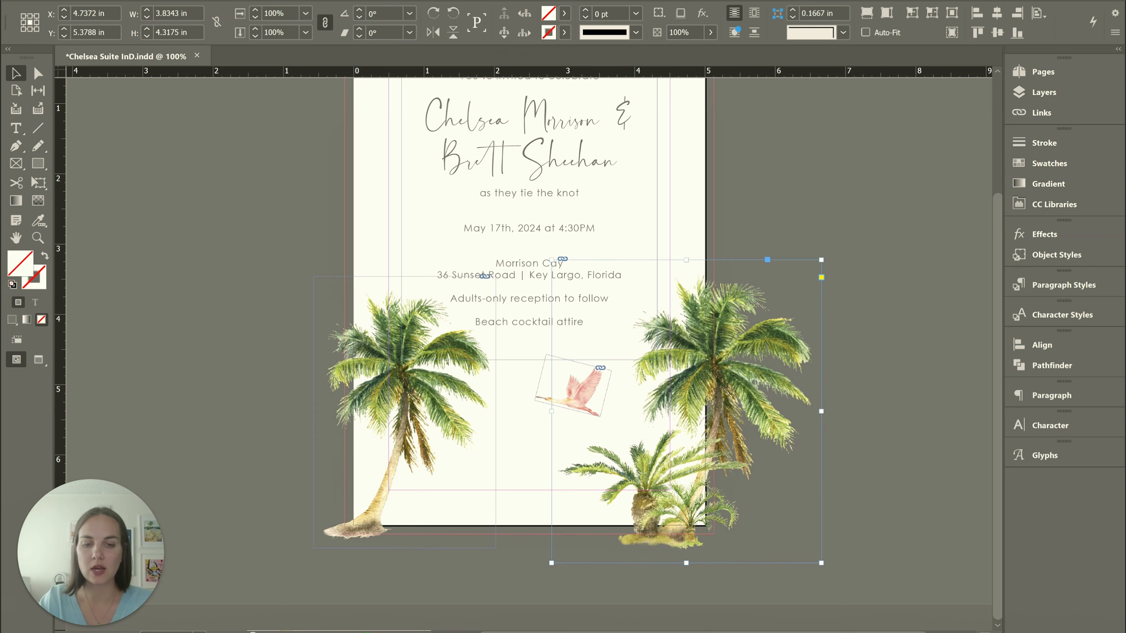
Switch to Illustrator, try scaling the right palm image down from its upper inner corner, and undo the change
key(alt+Tab)
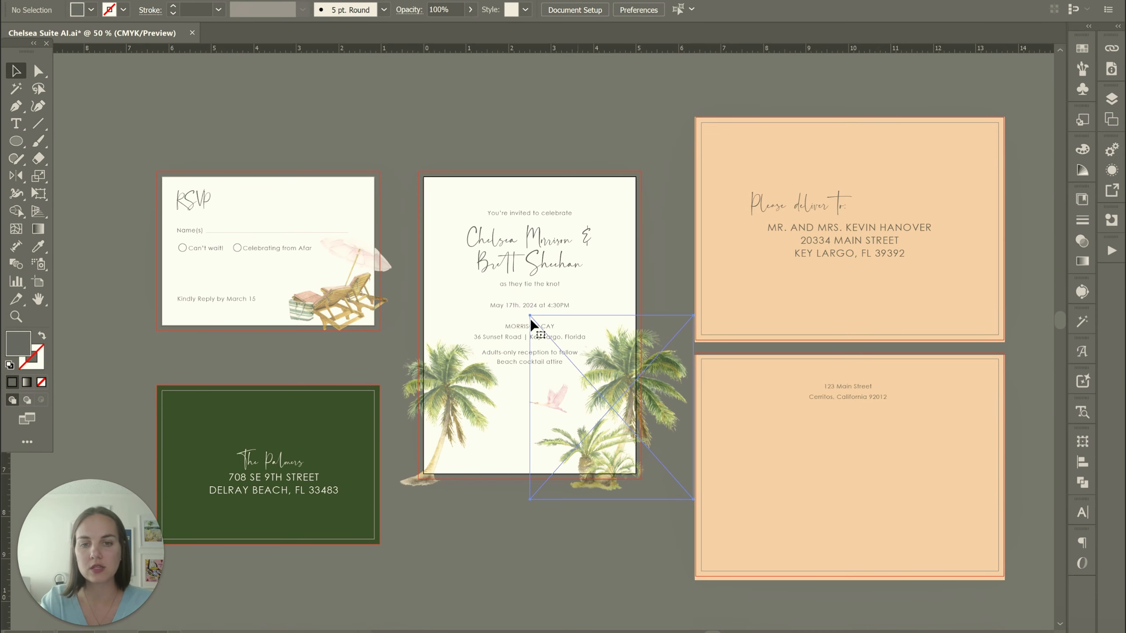
click(664, 339)
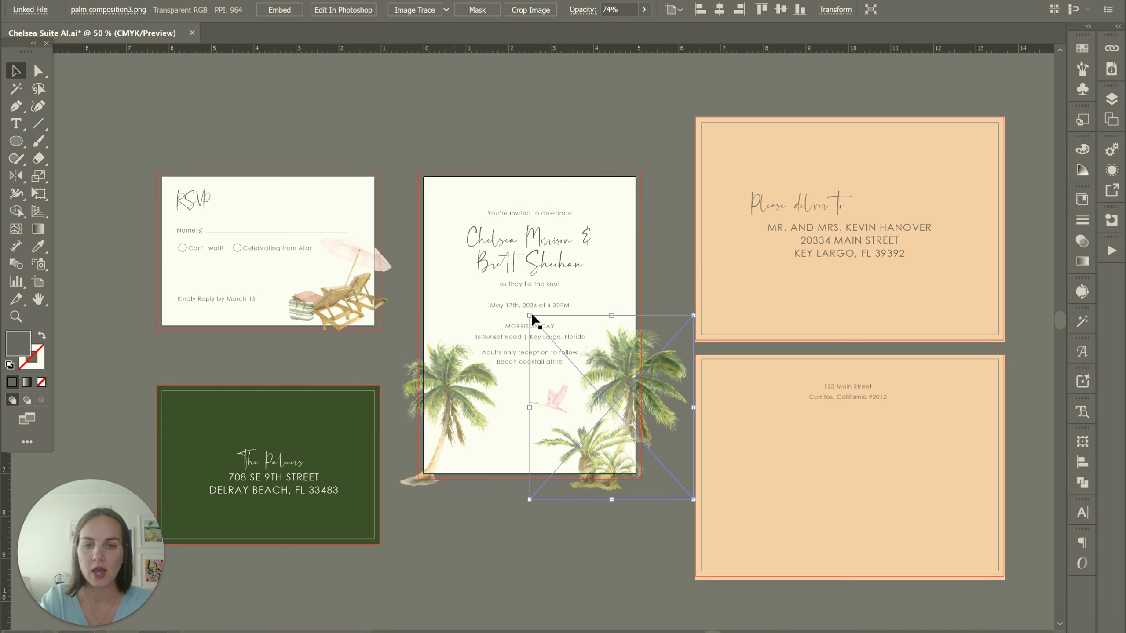
drag(531, 316, 642, 363)
key(ctrl+z)
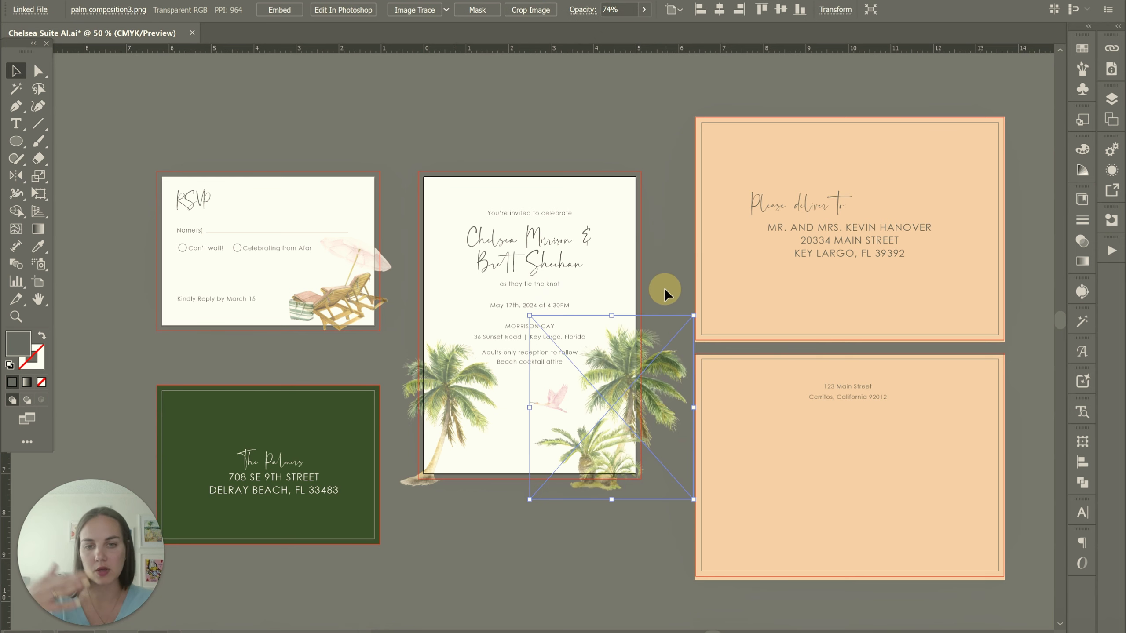
click(664, 288)
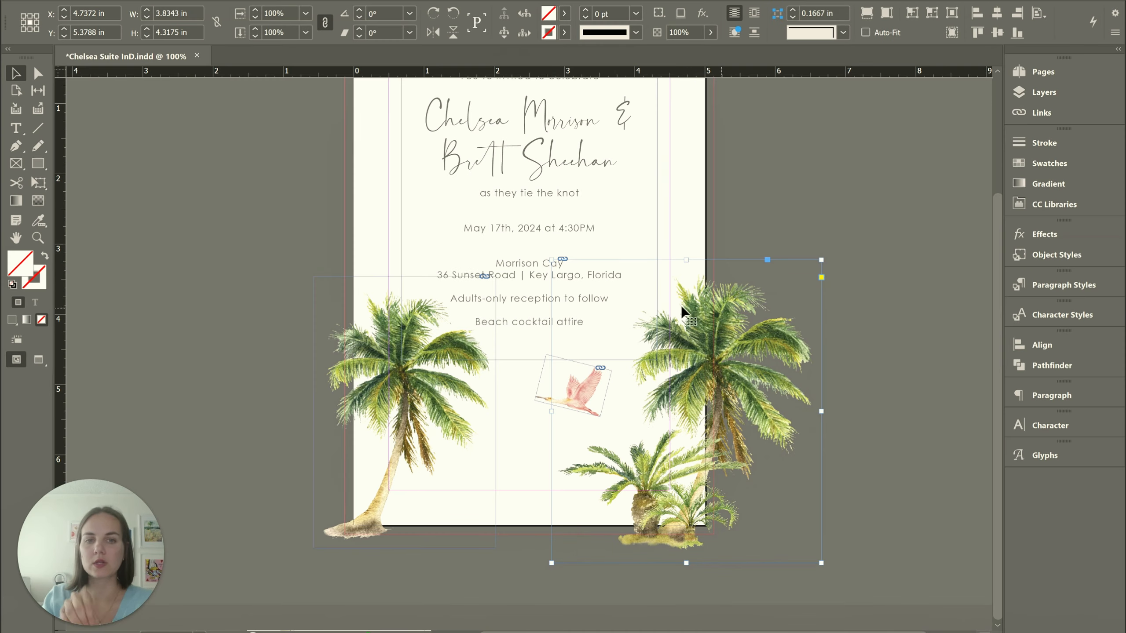
Scale the InDesign invitation's right palm image together with its frame to about 2.26 × 3.13 in
click(556, 262)
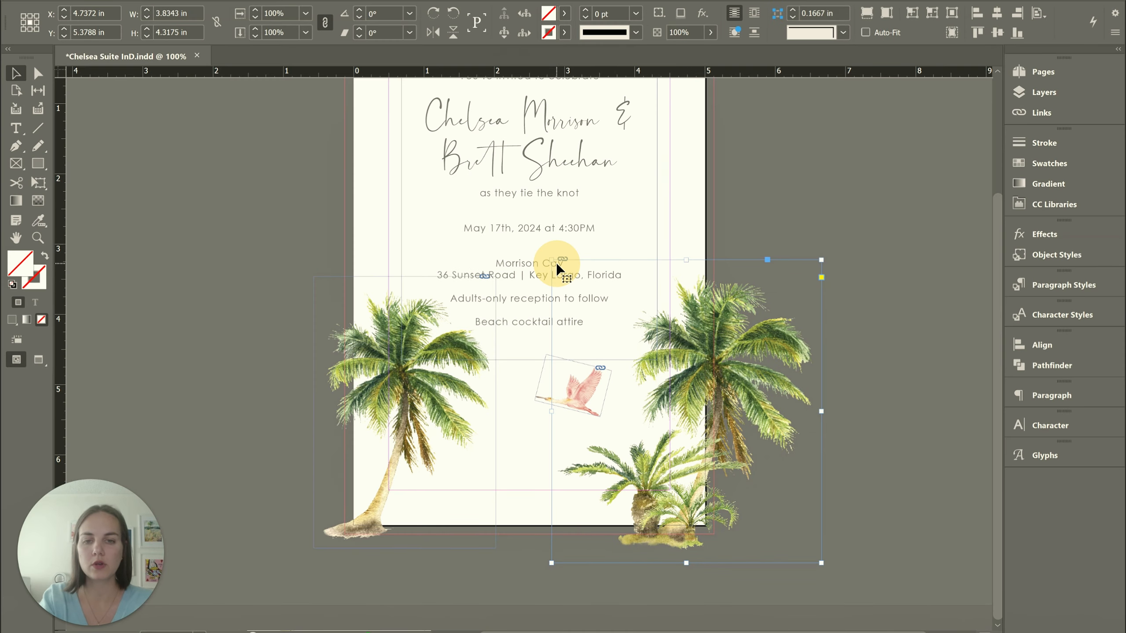
drag(556, 260, 664, 342)
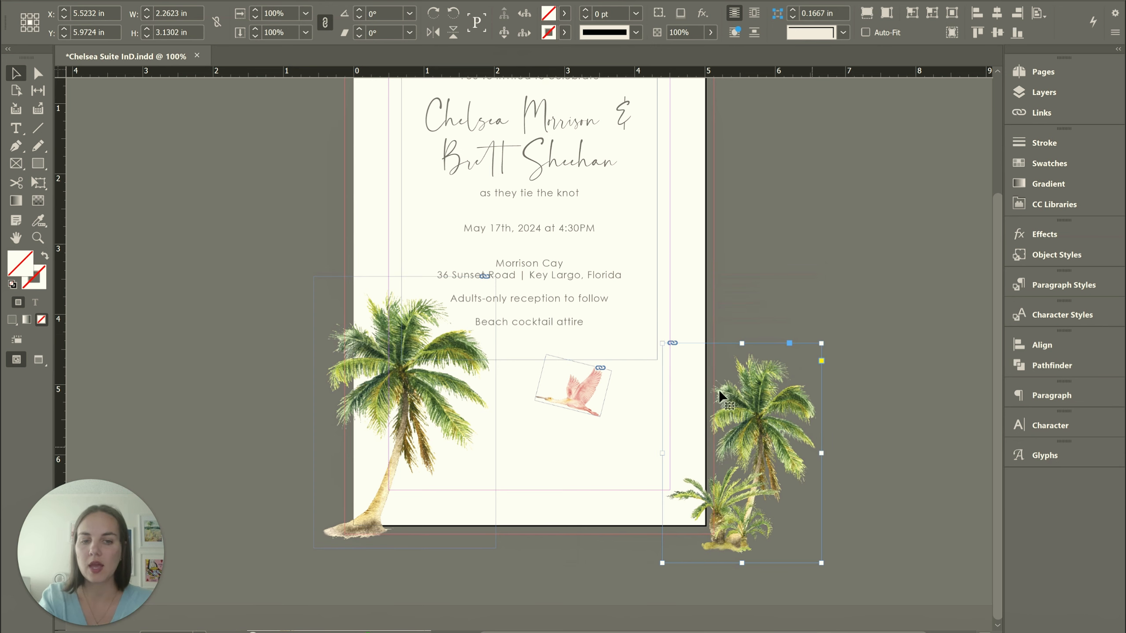
Undo the last scaling of the right palm image and deselect it
key(ctrl+z)
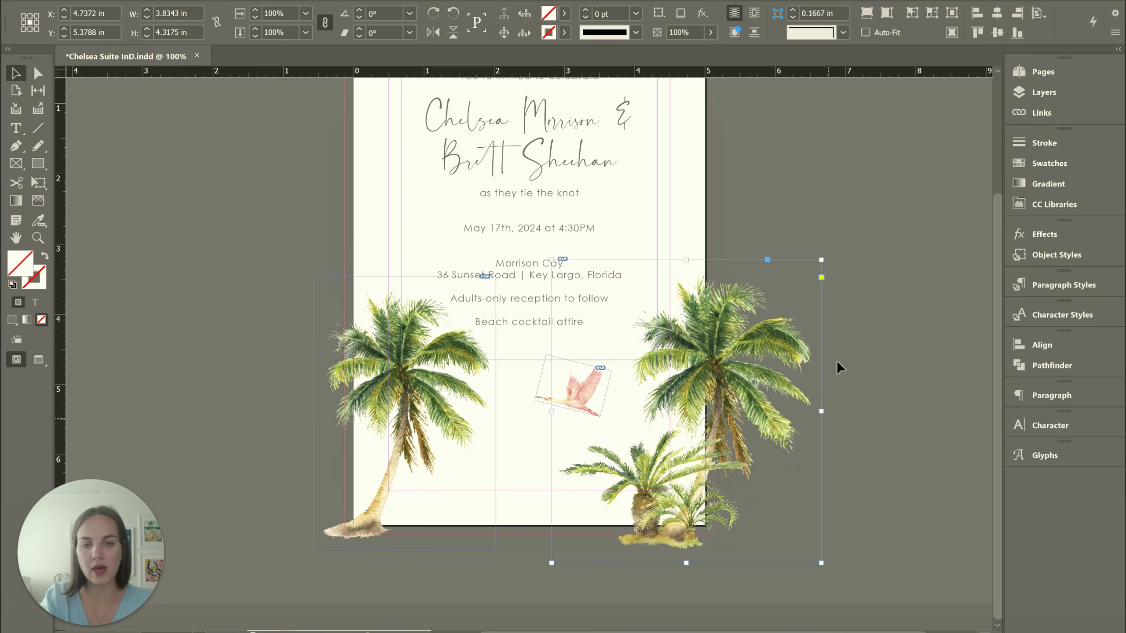
click(858, 285)
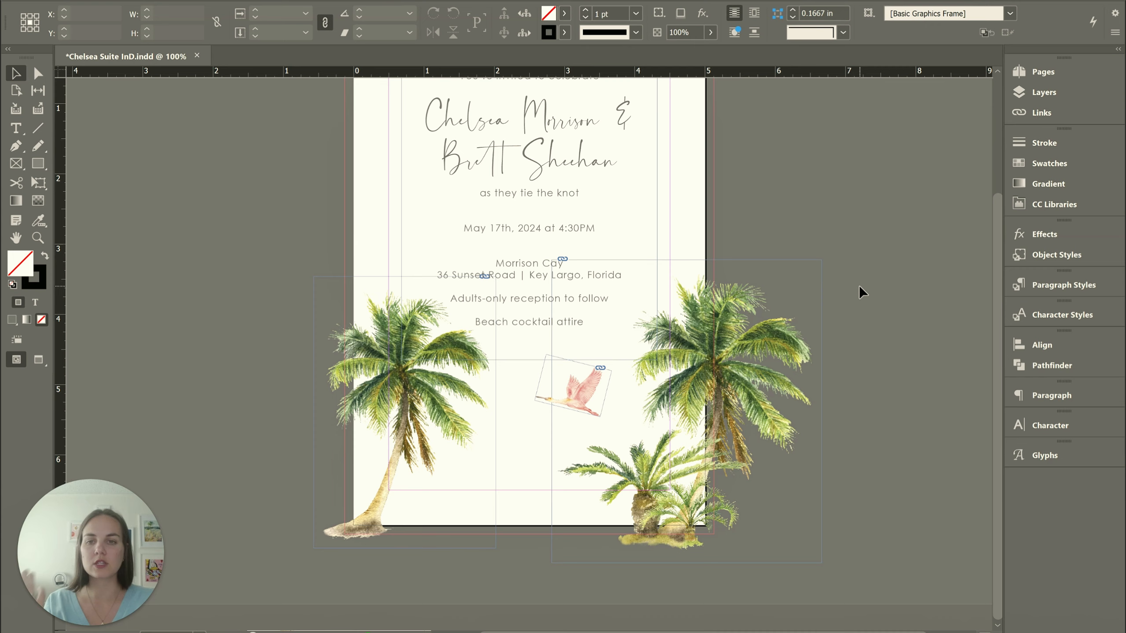
scroll(858, 285, up, 3)
scroll(851, 369, down, 2)
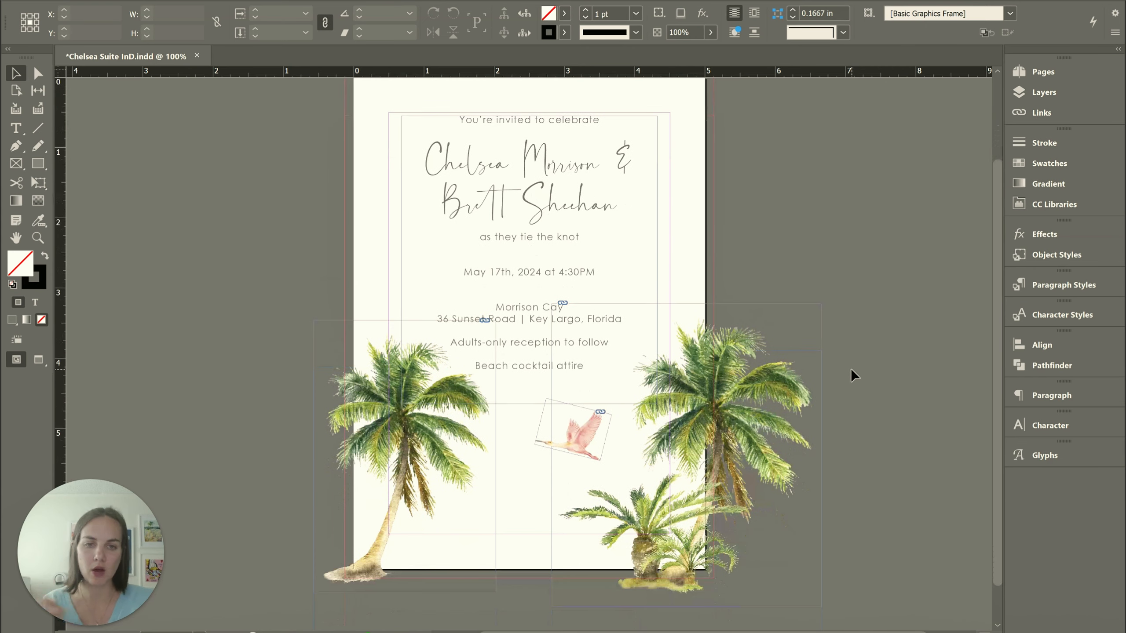
Try outlining the right palm image's frame with a 1 pt C=0 M=100 Y=0 K=0 magenta stroke
click(777, 357)
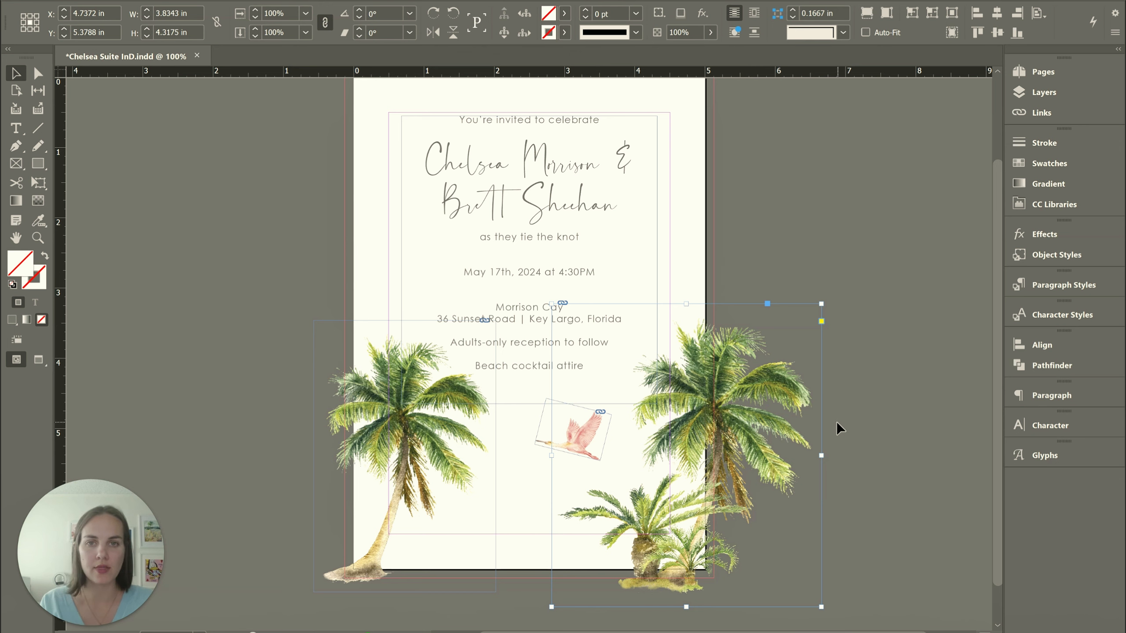
click(565, 32)
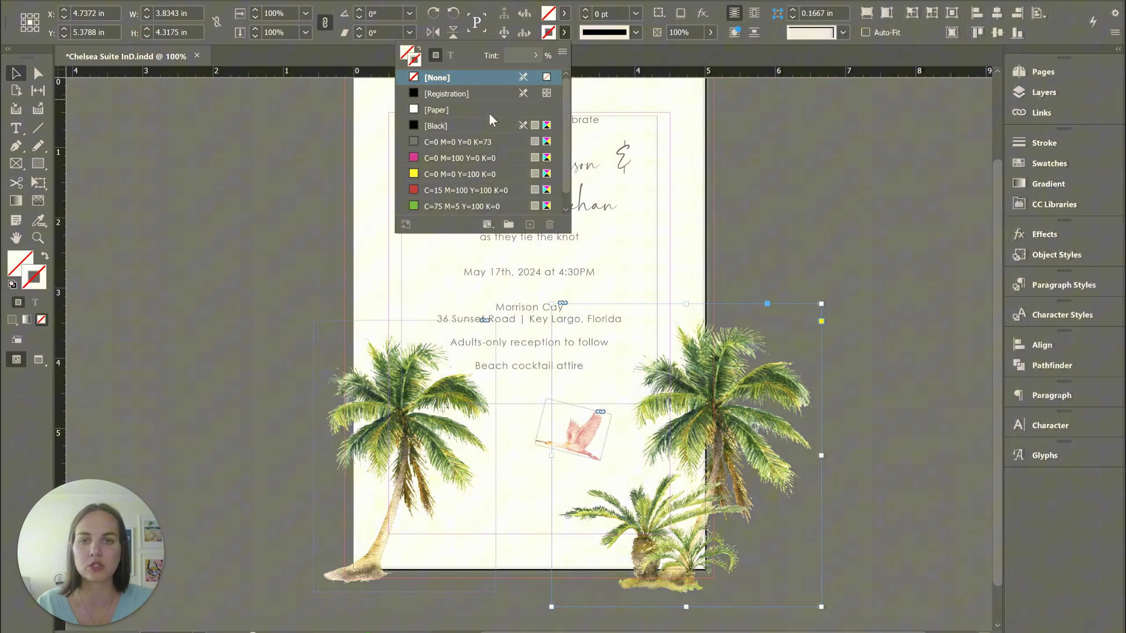
click(445, 156)
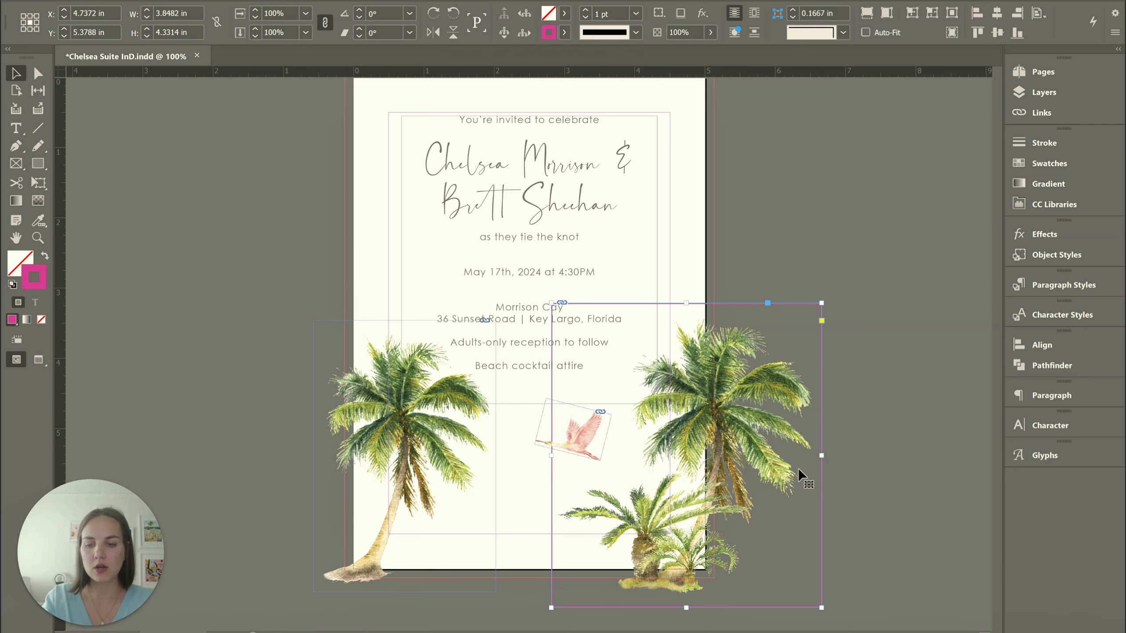
click(872, 268)
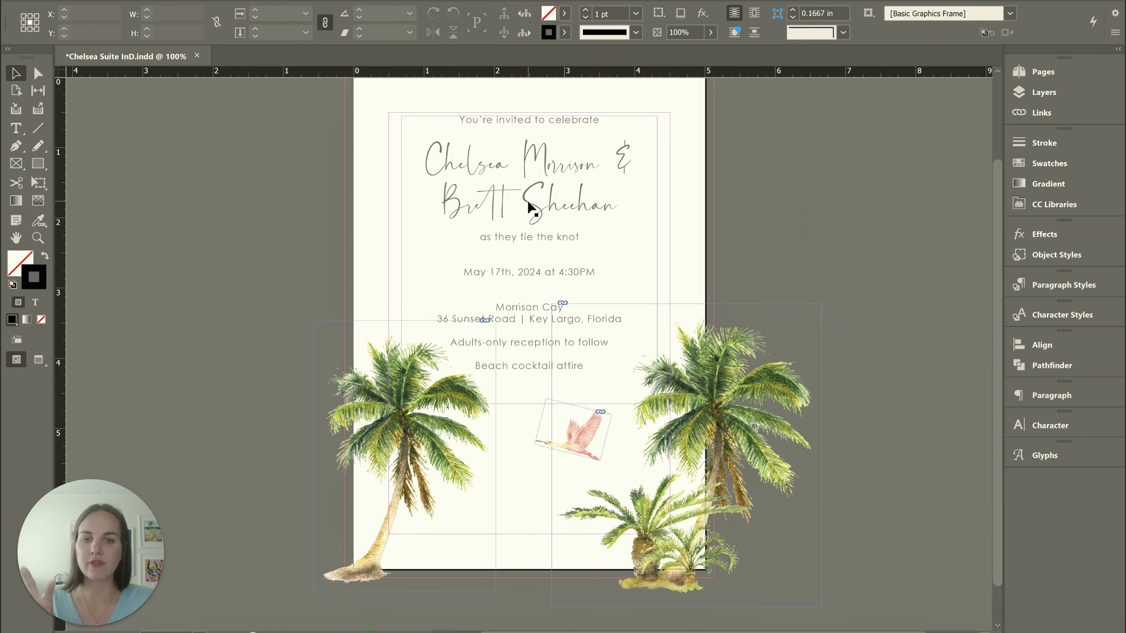
Try filling the invitation's text frame with the C=0 M=100 Y=0 K=0 magenta swatch, and undo the fill
click(527, 200)
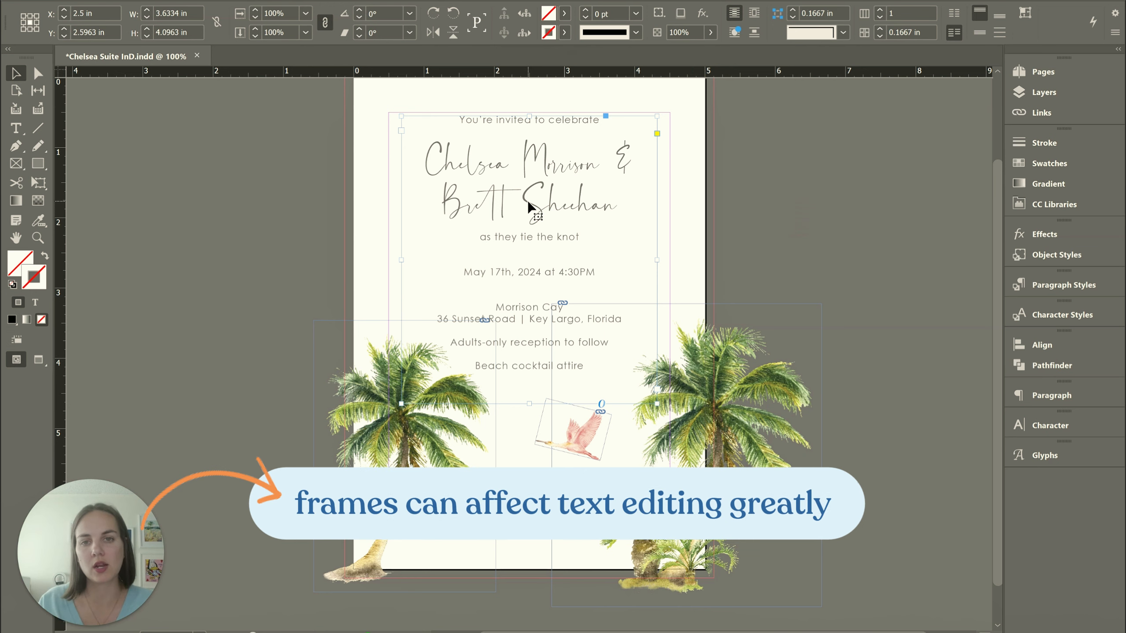
click(564, 13)
click(437, 138)
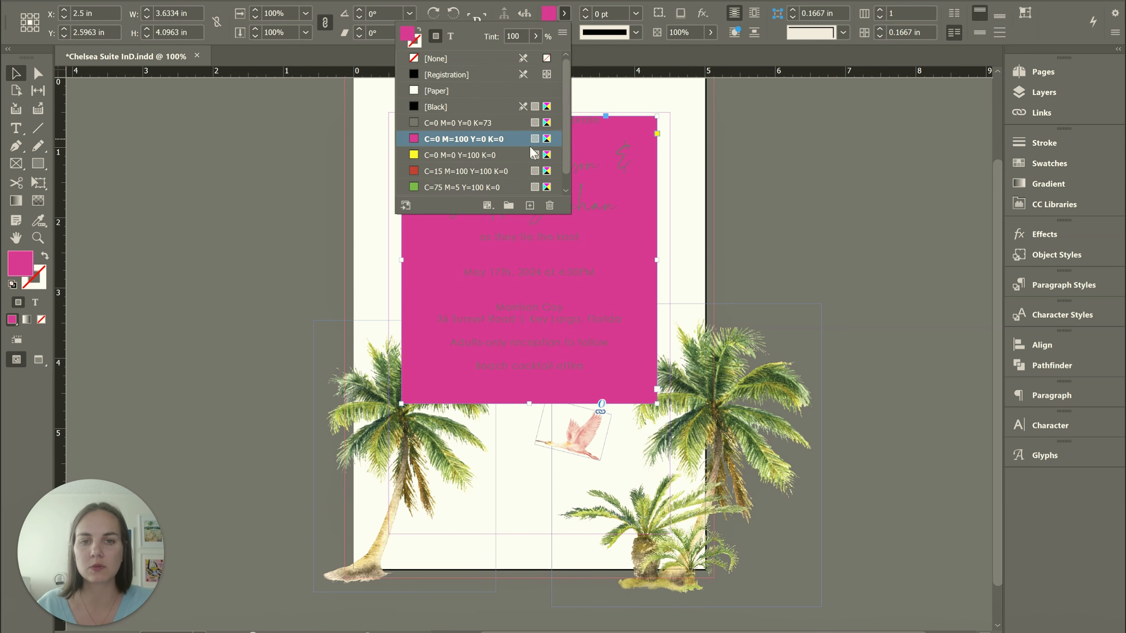
click(777, 191)
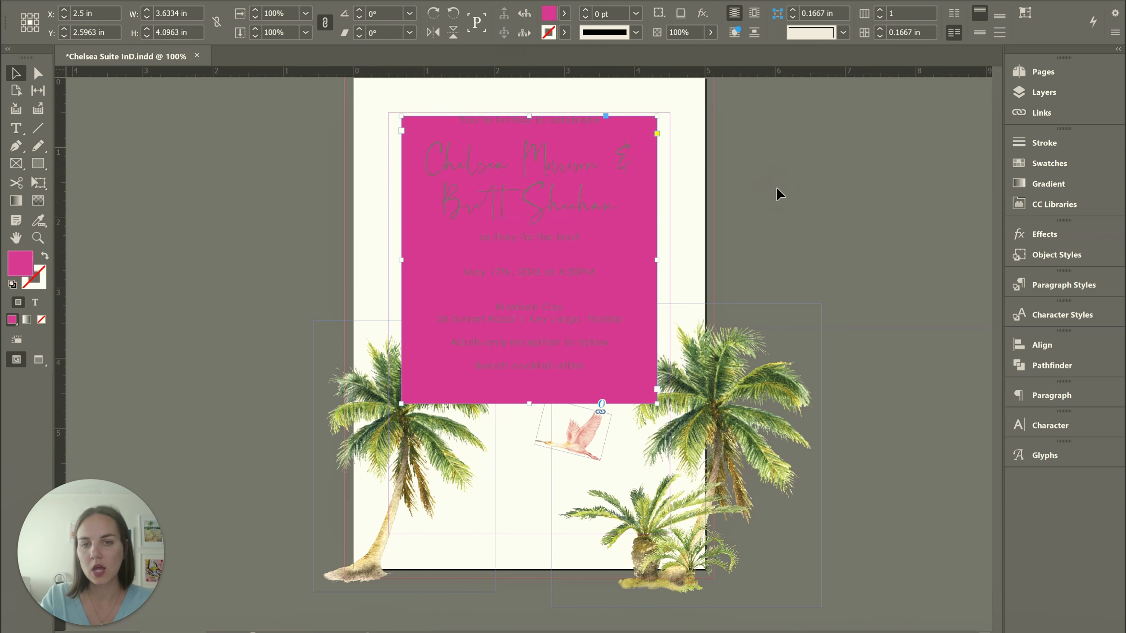
key(ctrl+z)
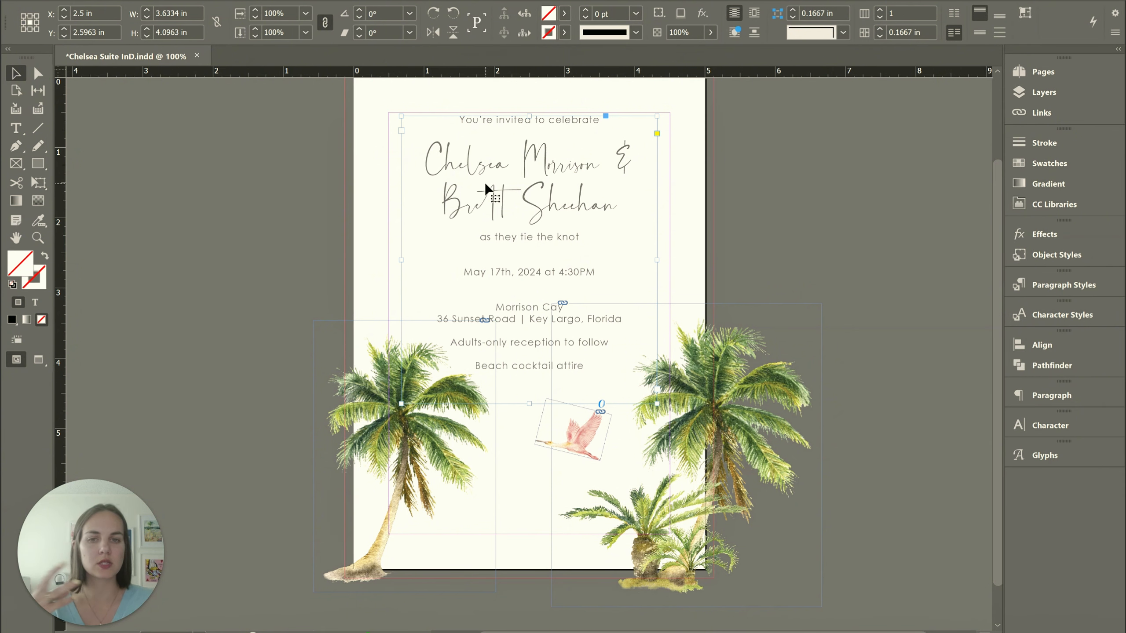
Highlight the second line of the couple's names to examine its character formatting, and return to object selection
click(563, 212)
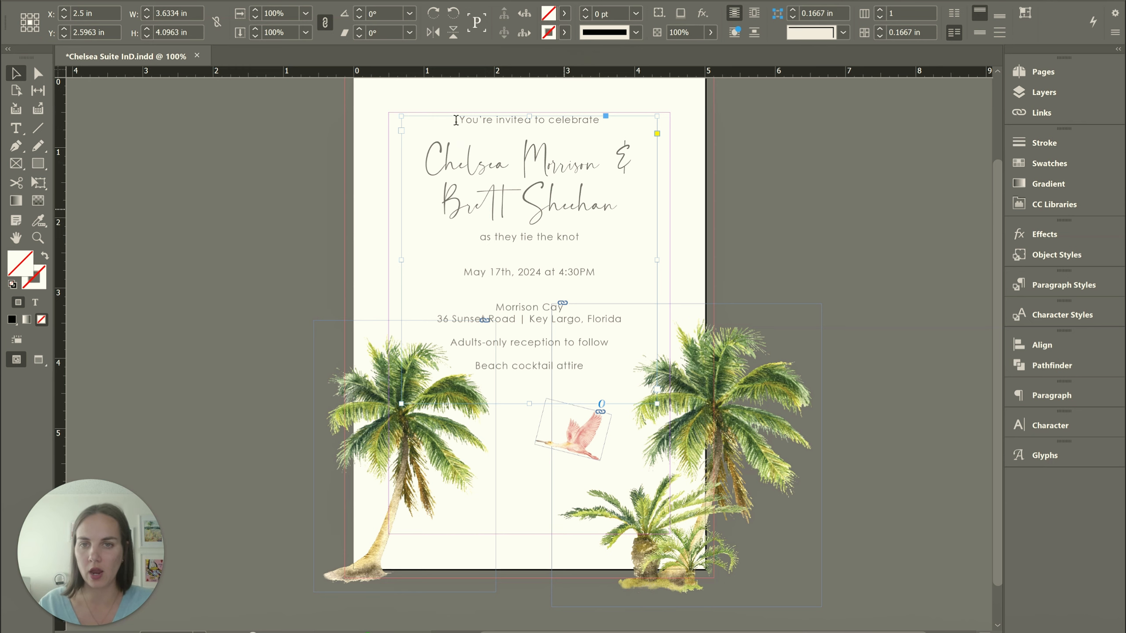
drag(455, 119, 613, 204)
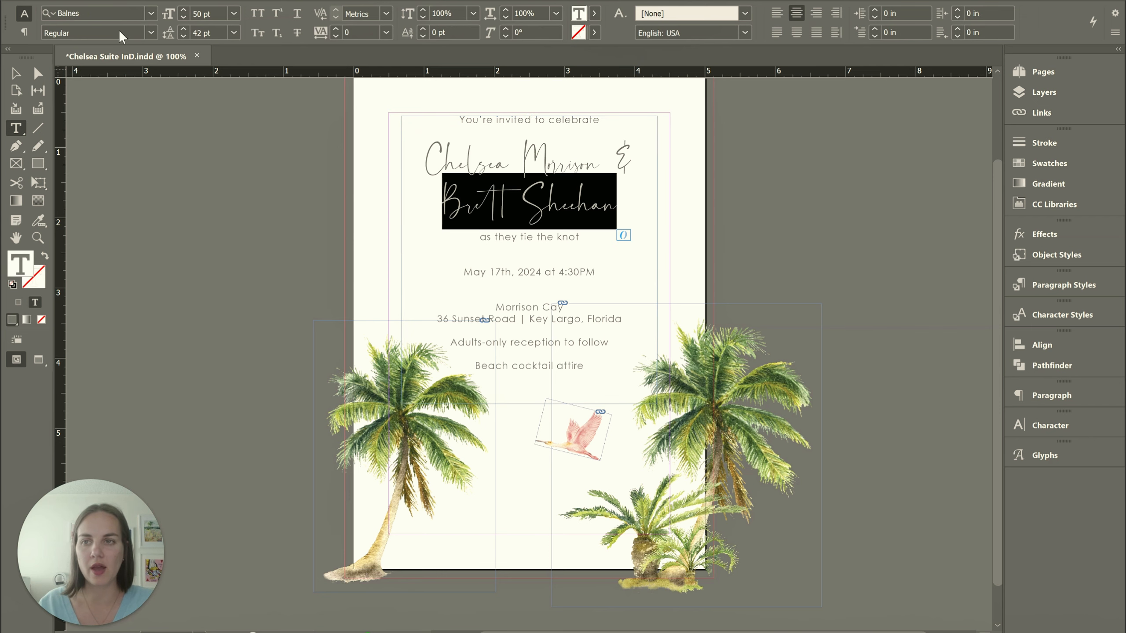
click(588, 218)
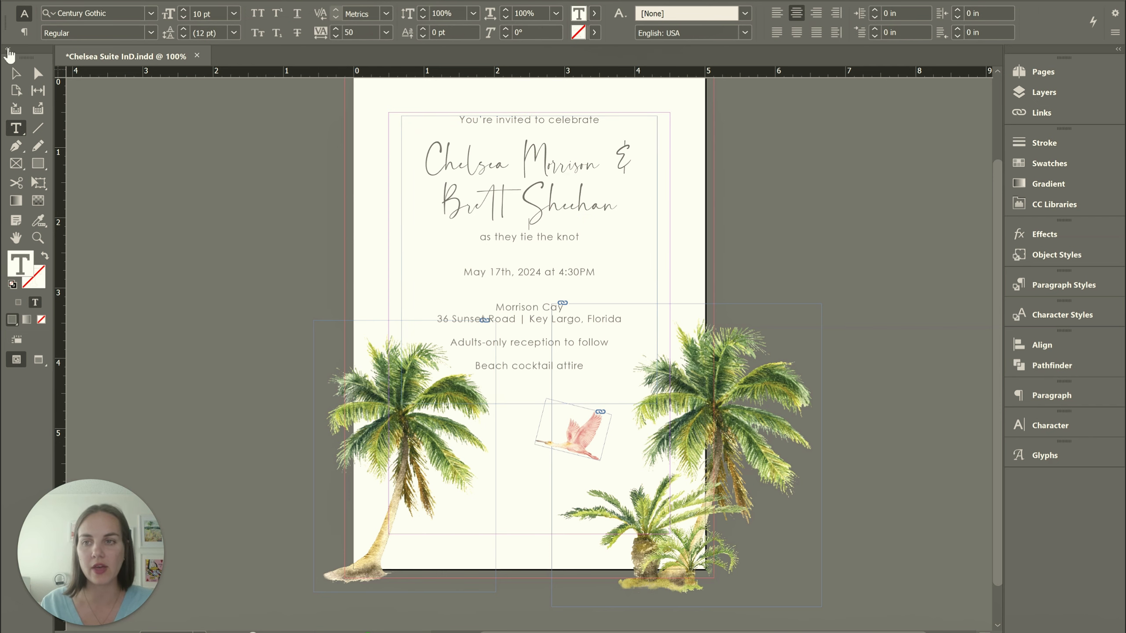
click(15, 73)
Try coloring the invitation text itself, not its container, with the C=0 M=100 Y=0 K=0 magenta swatch, and undo the change
scroll(576, 187, up, 3)
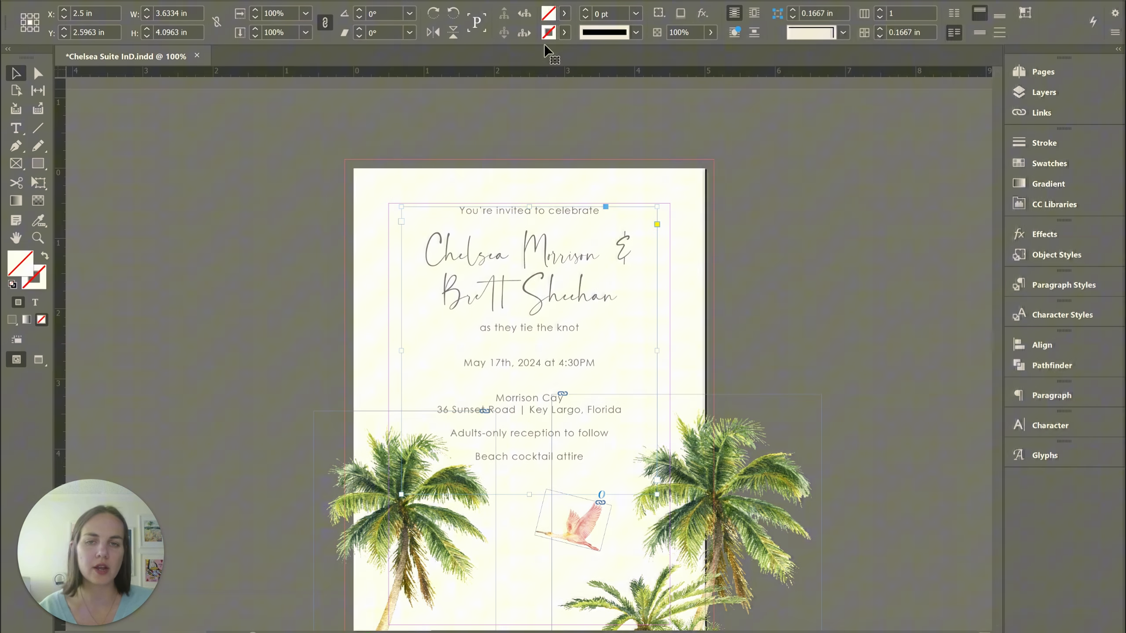
click(564, 13)
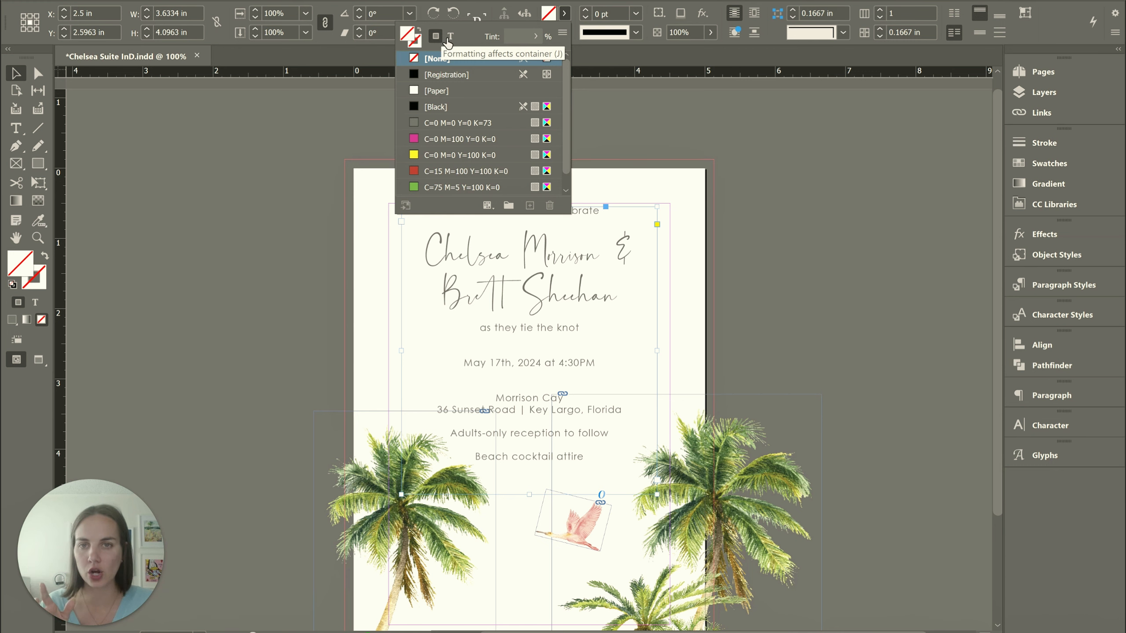
click(451, 36)
click(452, 123)
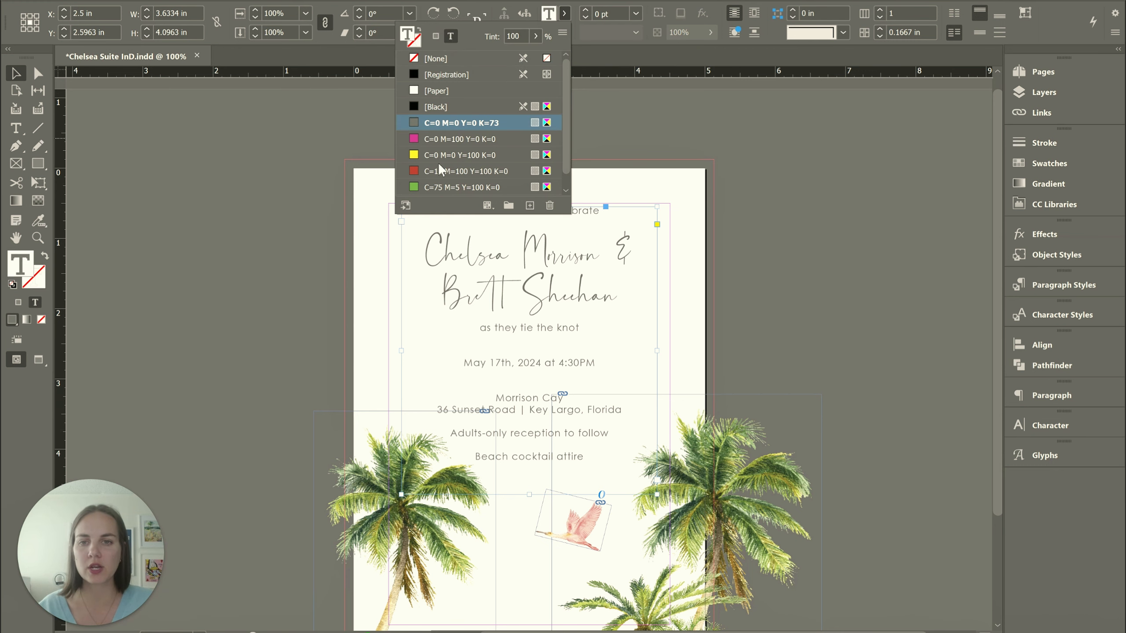
click(429, 139)
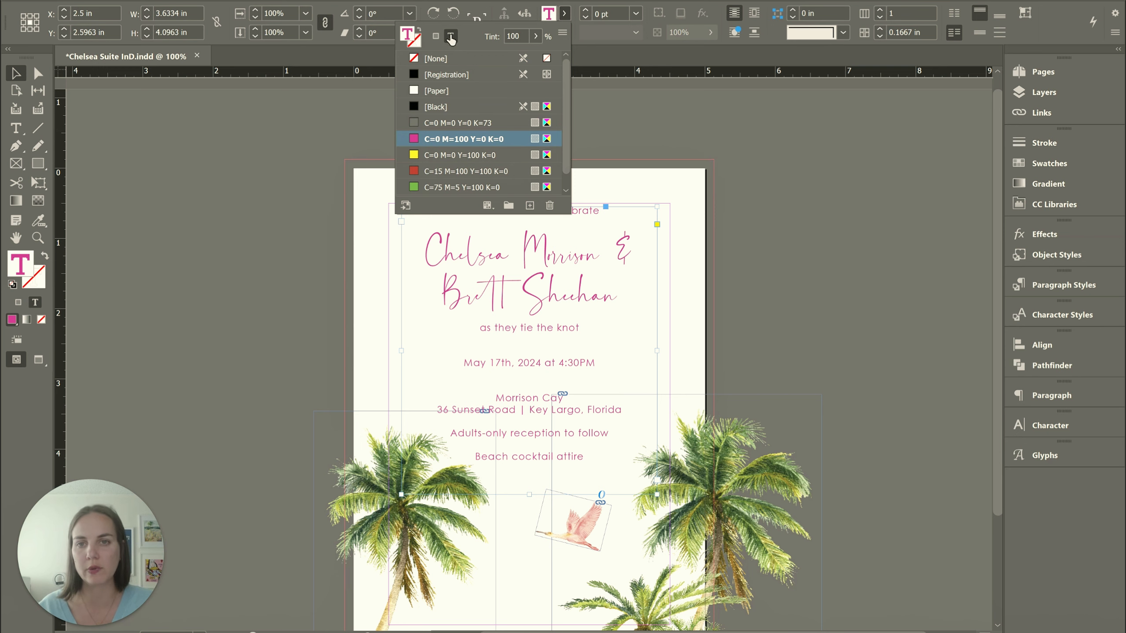
click(620, 102)
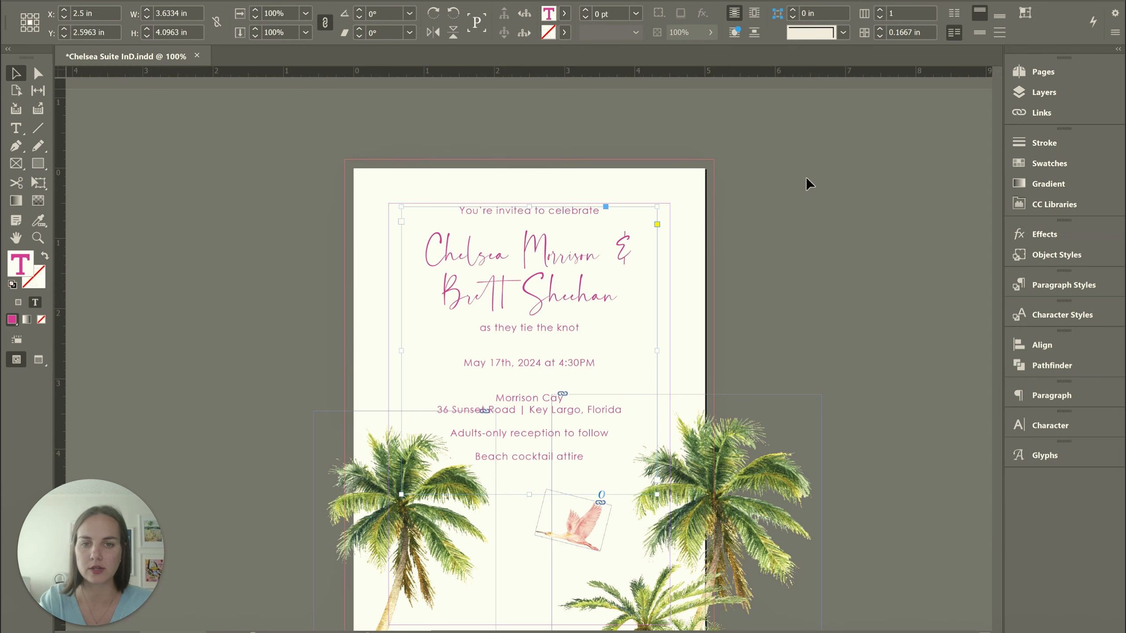
key(ctrl+z)
Try flipping the invitation's text frame horizontally, and flip it back to its original reading direction
scroll(779, 190, down, 2)
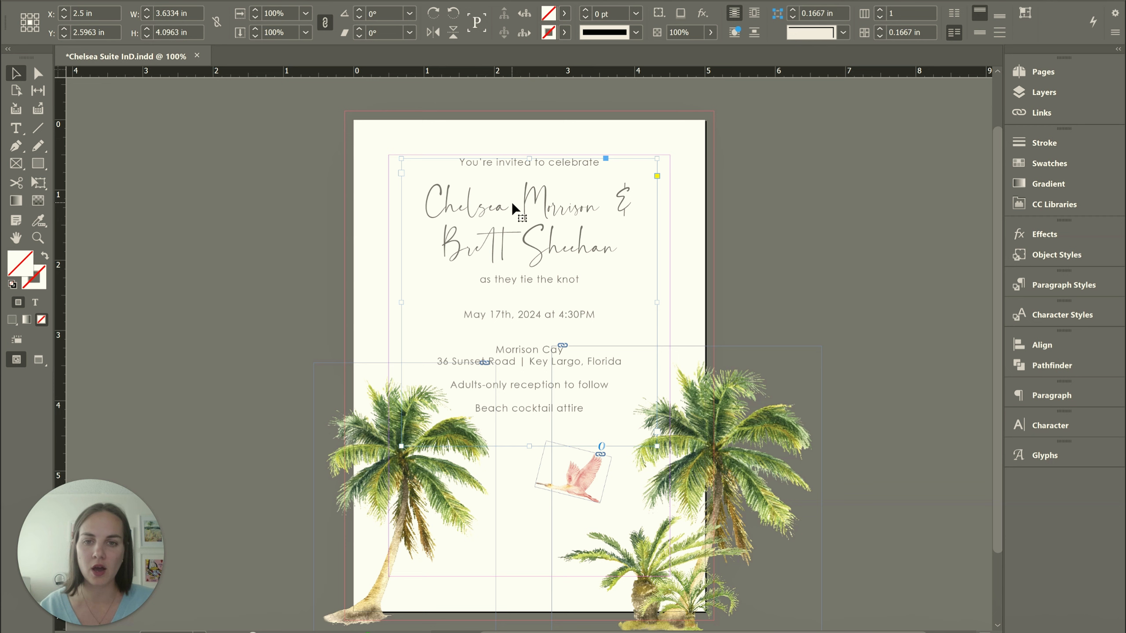
click(438, 31)
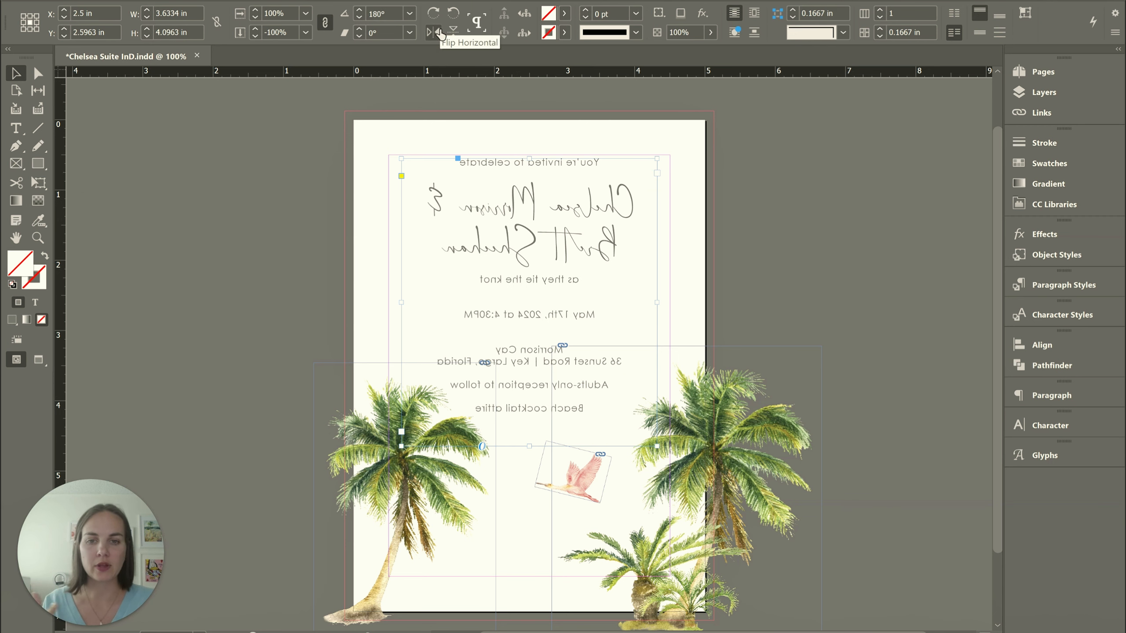
click(438, 31)
click(809, 232)
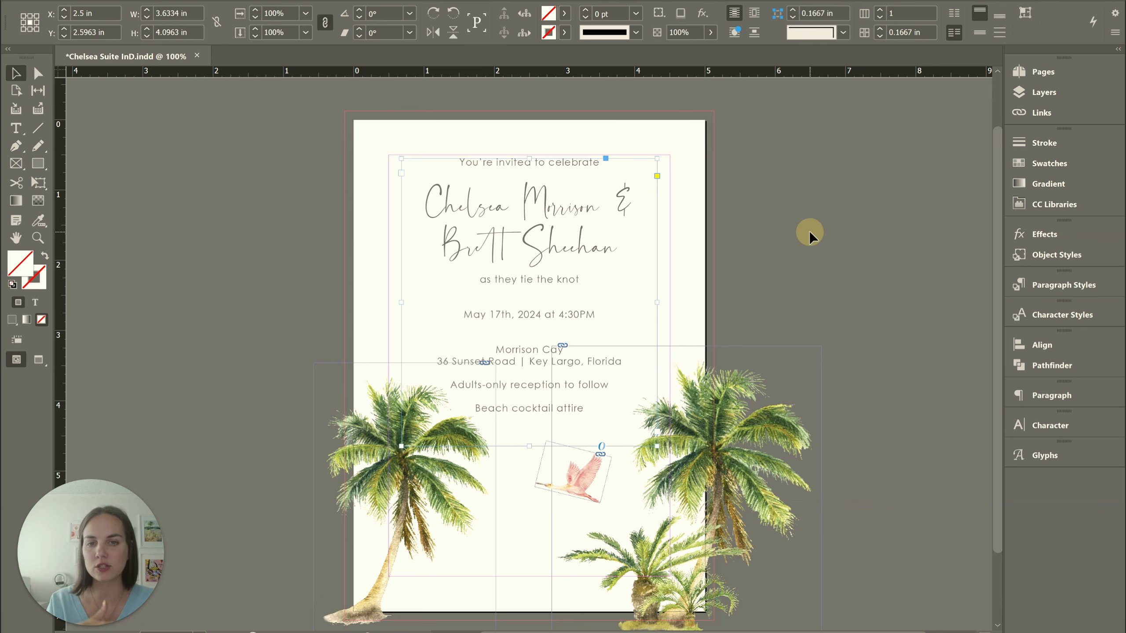
click(561, 236)
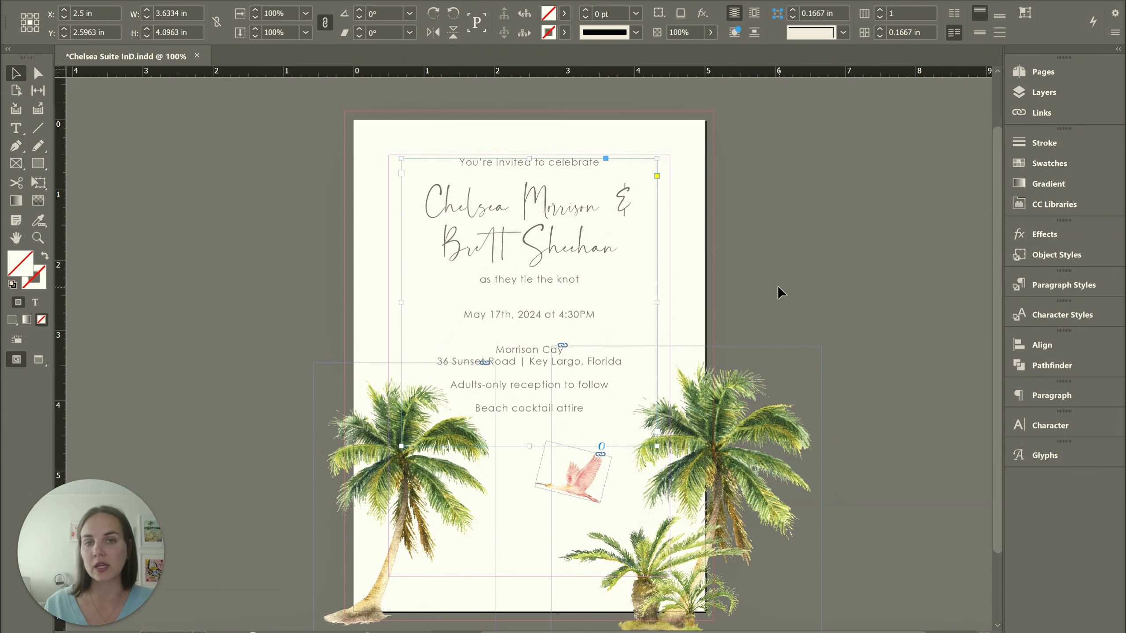
click(820, 286)
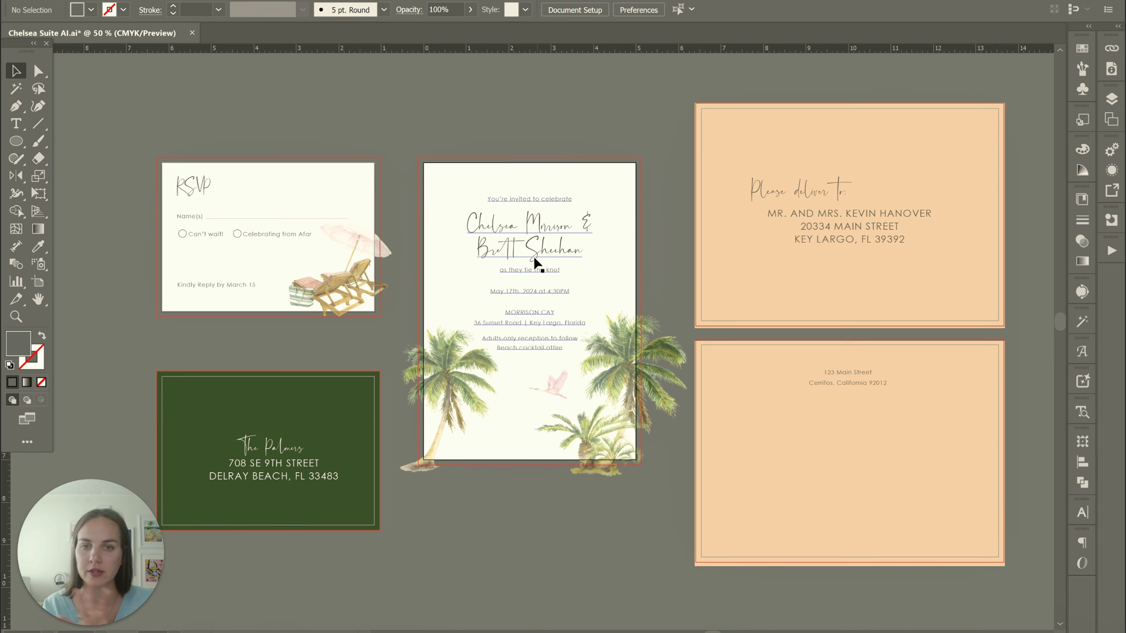
Switch to the place cards merge file in InDesign and cut the purple leaf graphic from page 1
click(728, 283)
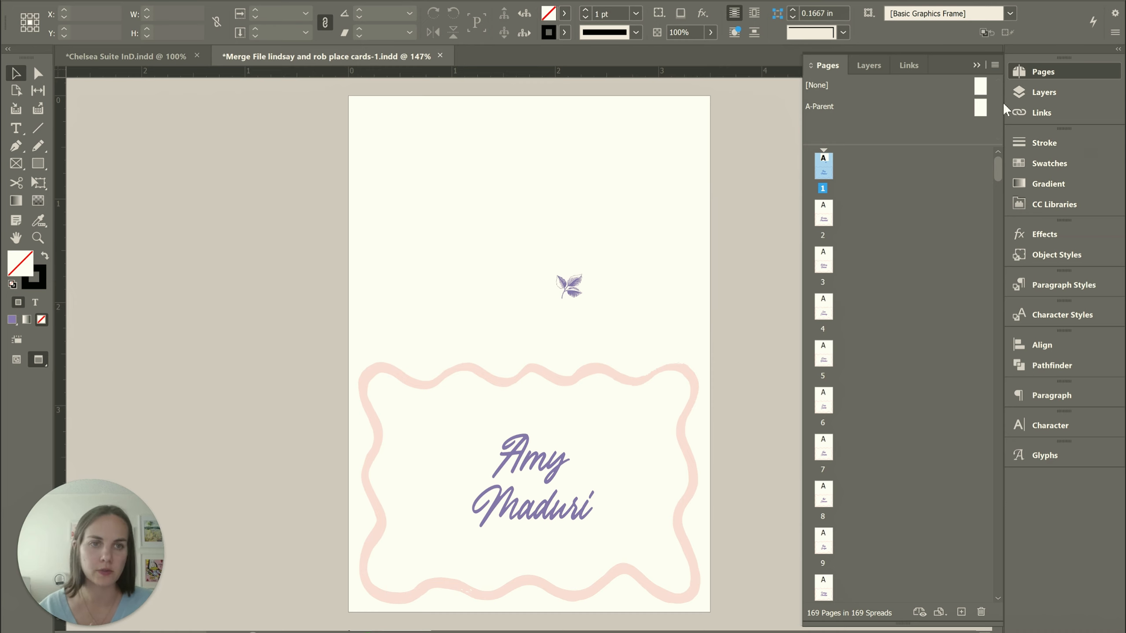
click(980, 107)
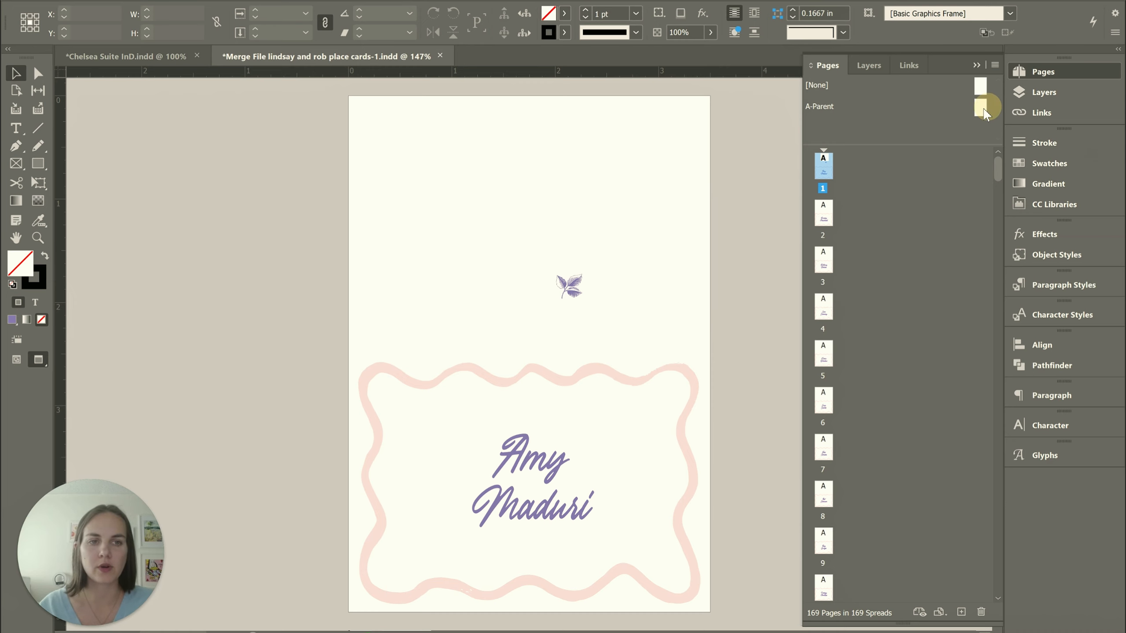
click(573, 278)
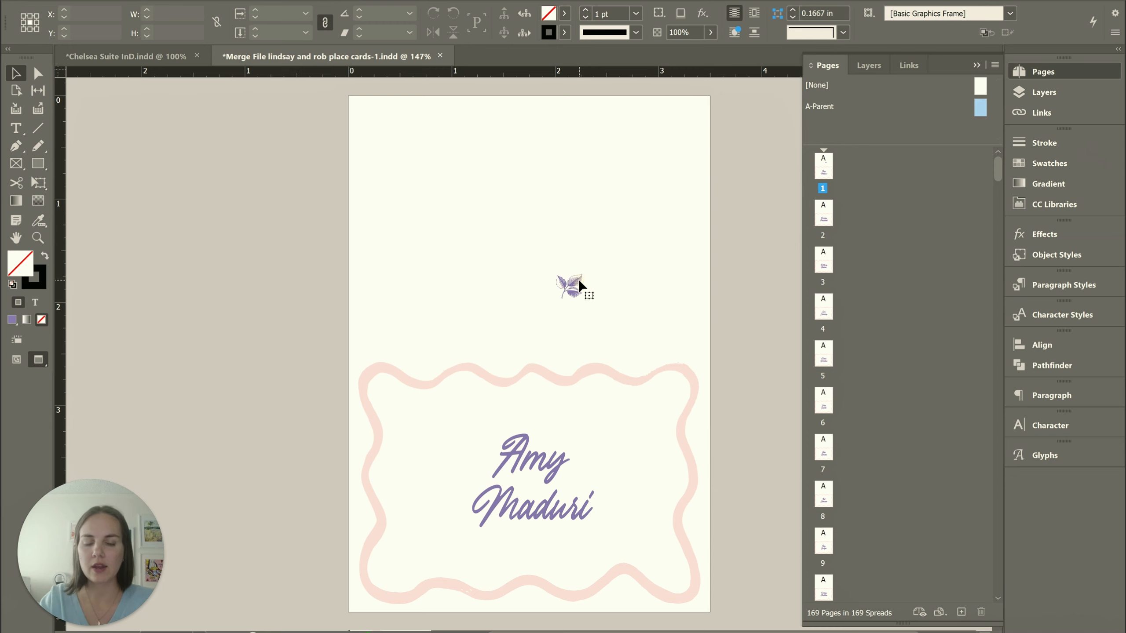
click(579, 286)
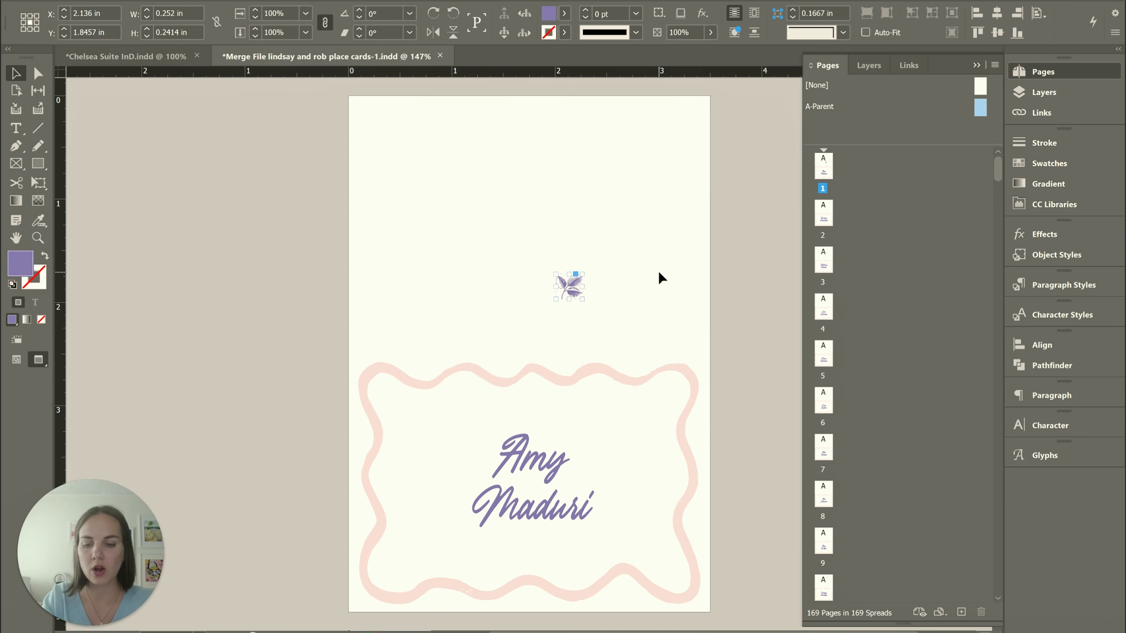
key(ctrl+x)
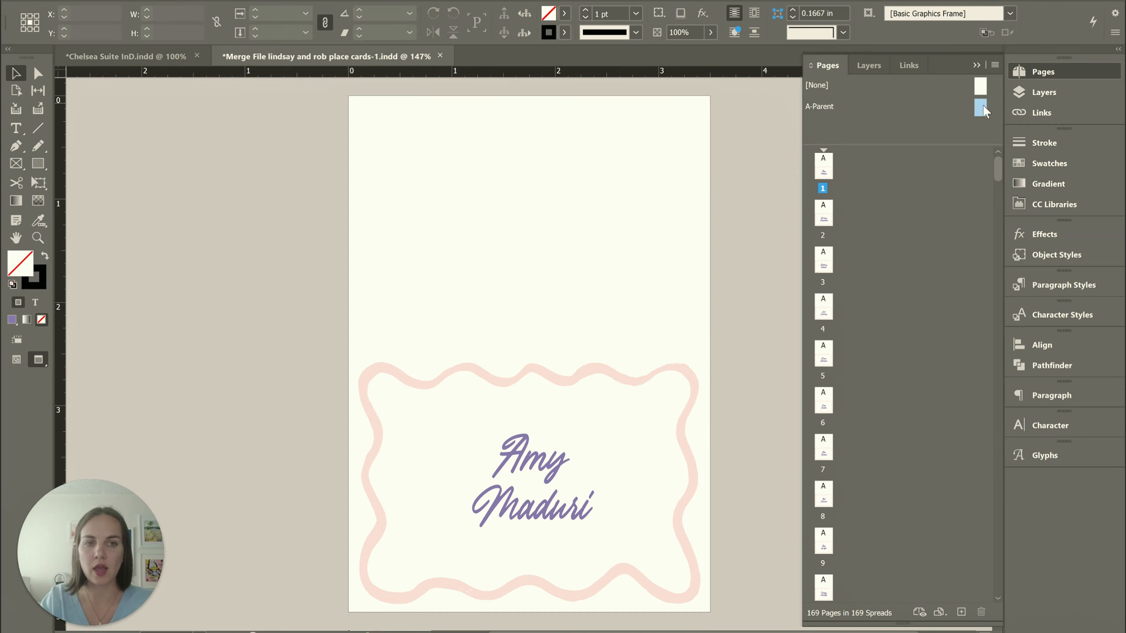
Open the A-Parent page for editing
click(980, 109)
double_click(980, 109)
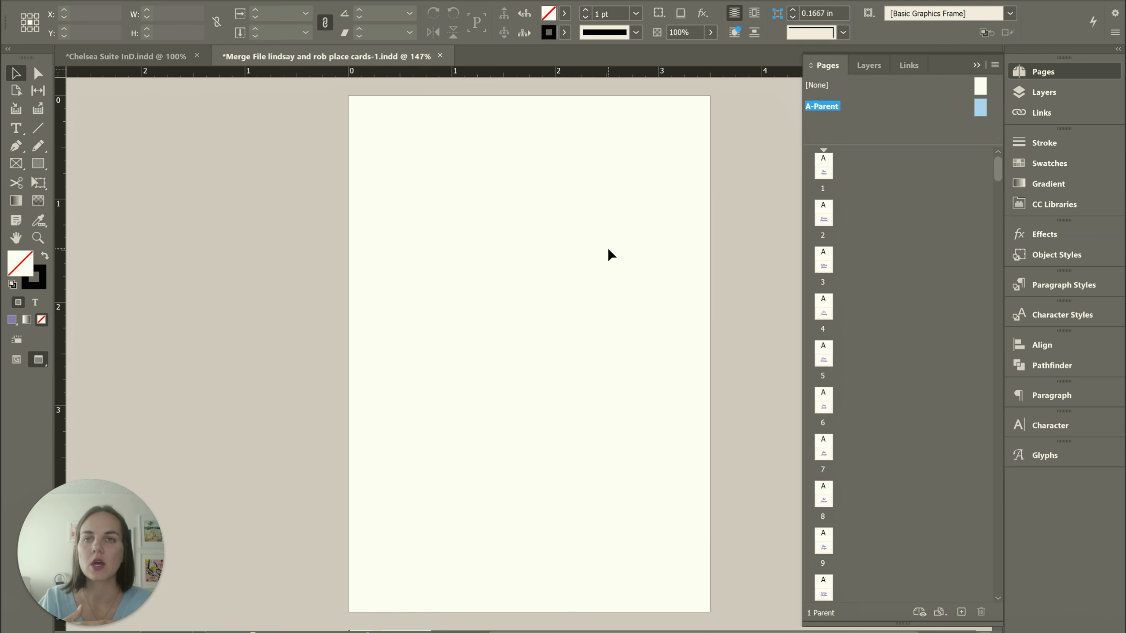
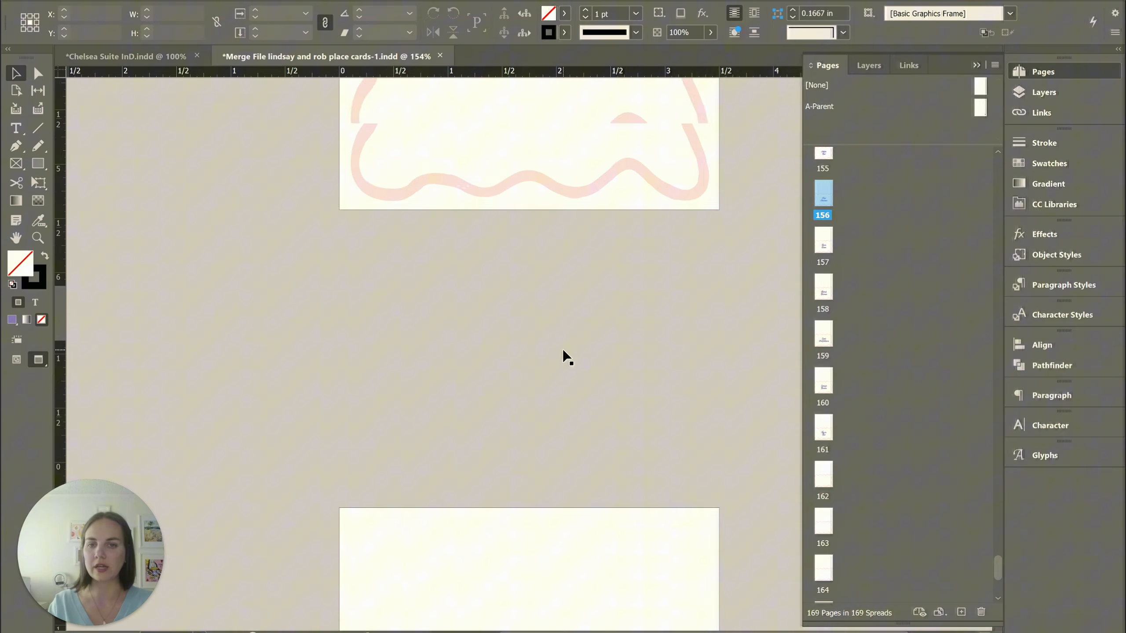
scroll(567, 357, up, 5)
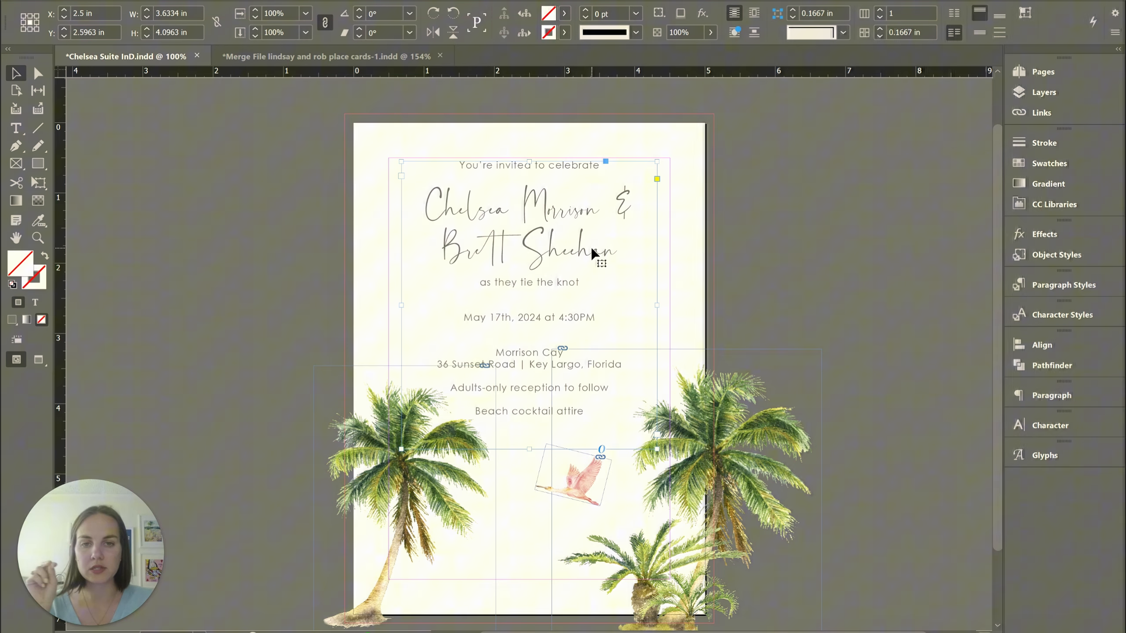
Return to the Chelsea Suite invitation in InDesign, enter the couple's names text, and show the paragraph styles
double_click(593, 251)
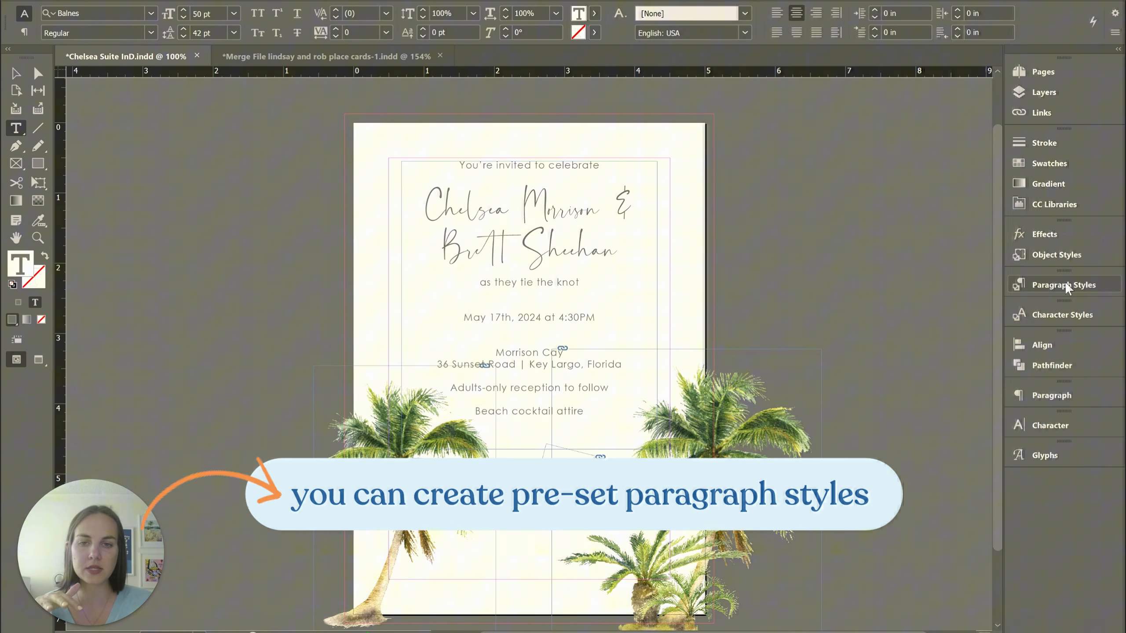
click(1063, 284)
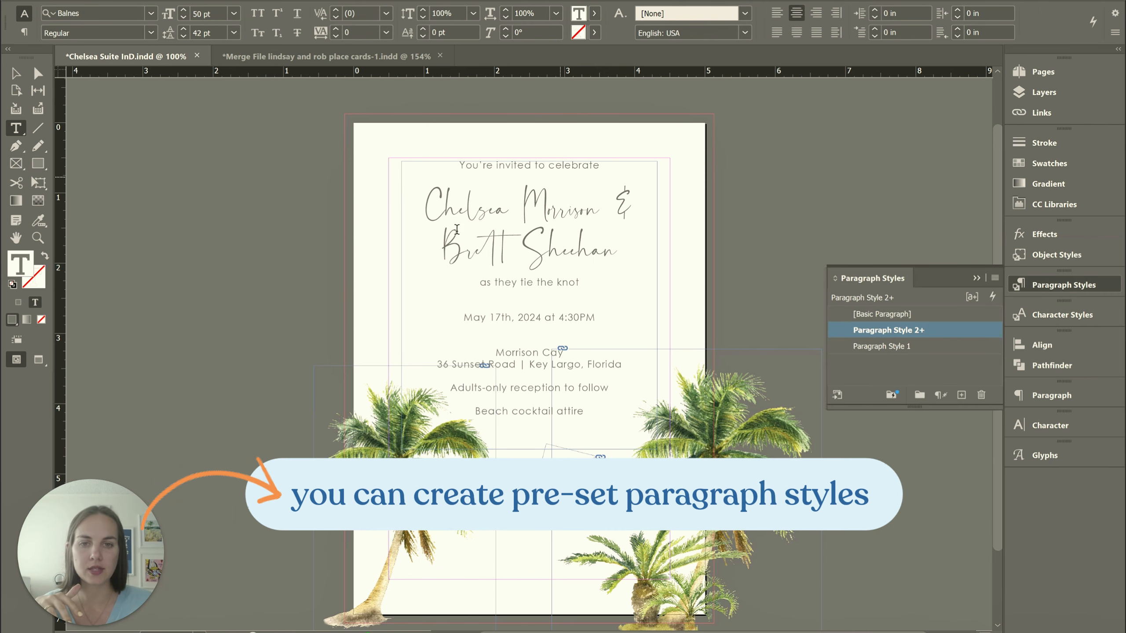
Compare the character formatting of the couple's names with that of the "You're invited to celebrate" line, and deselect the text
drag(426, 203, 628, 232)
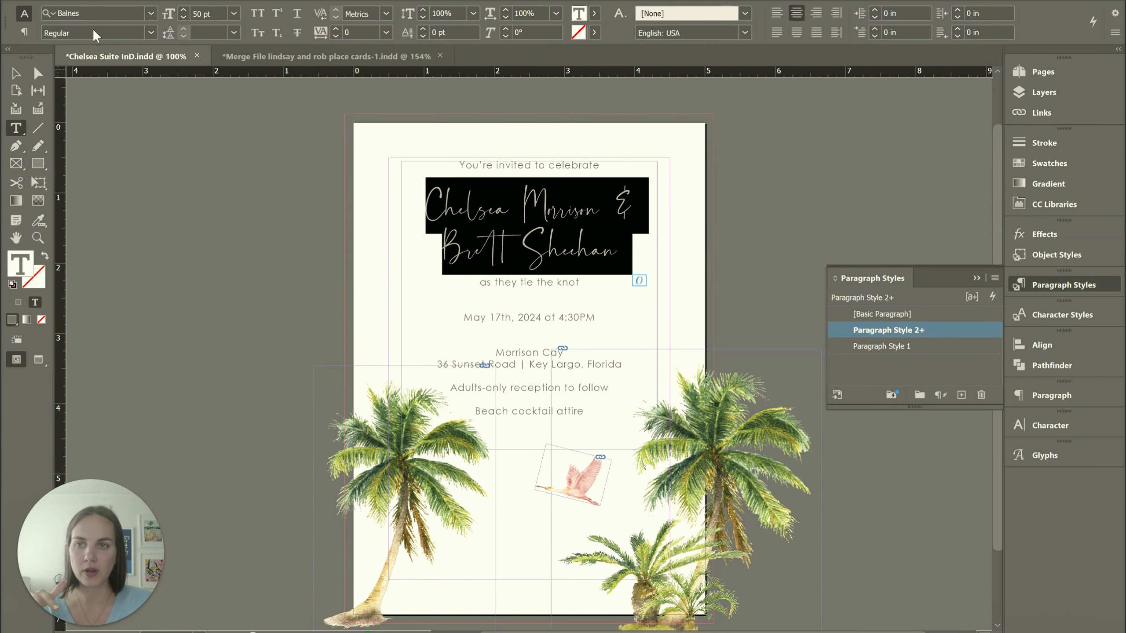
click(546, 162)
triple_click(546, 162)
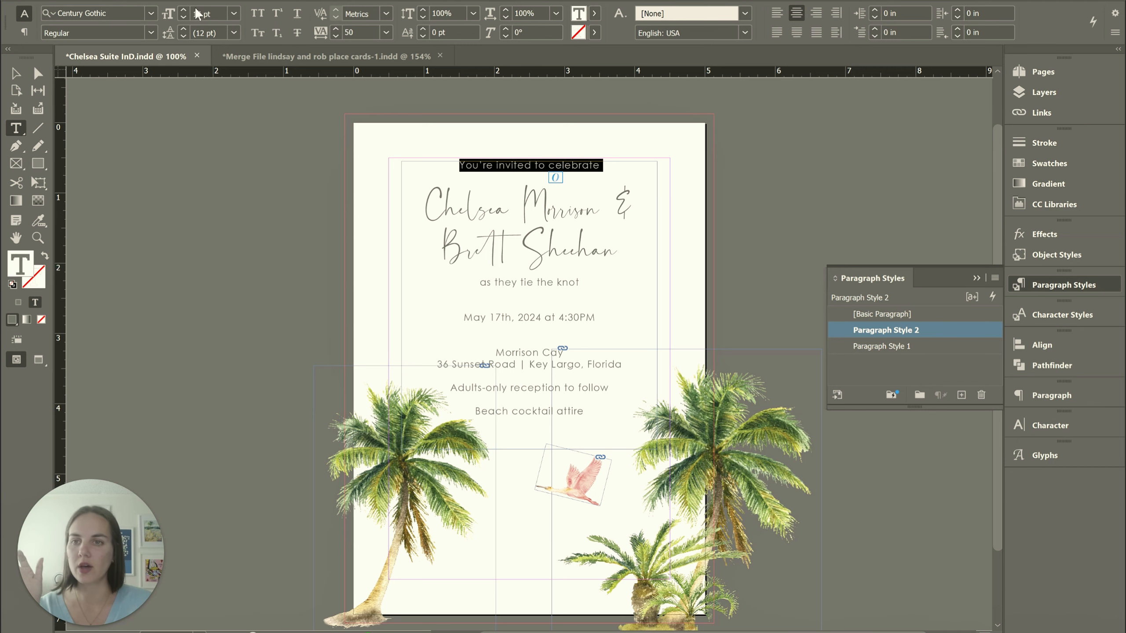
click(489, 208)
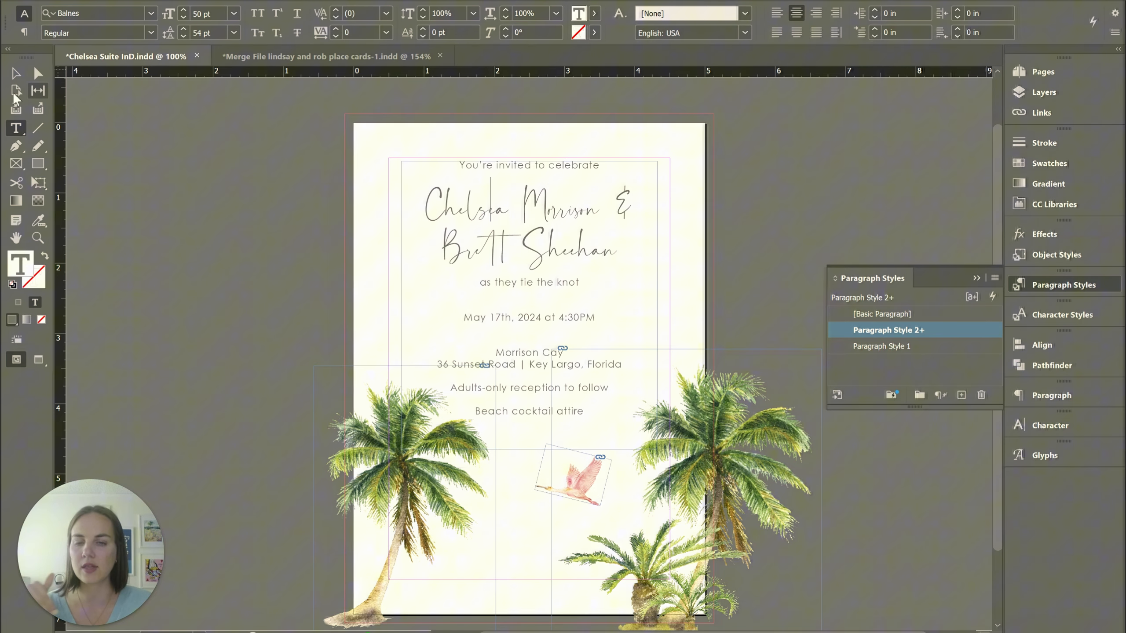
click(25, 78)
click(745, 194)
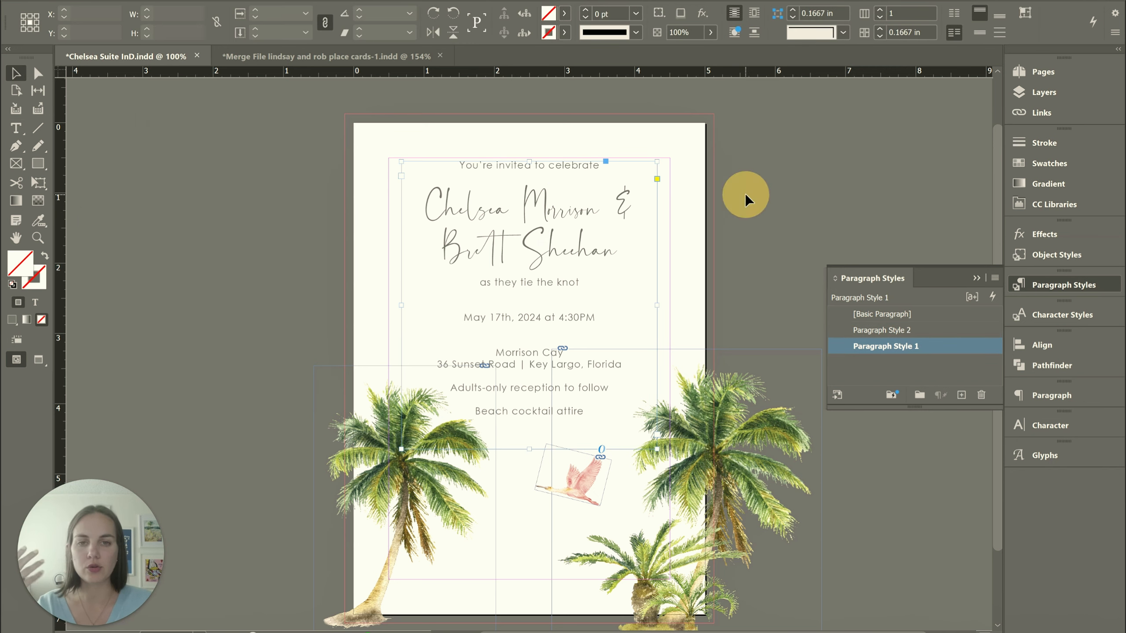
Try the [Basic Paragraph] style on the invitation's whole text frame, and reapply Paragraph Style 2
click(447, 209)
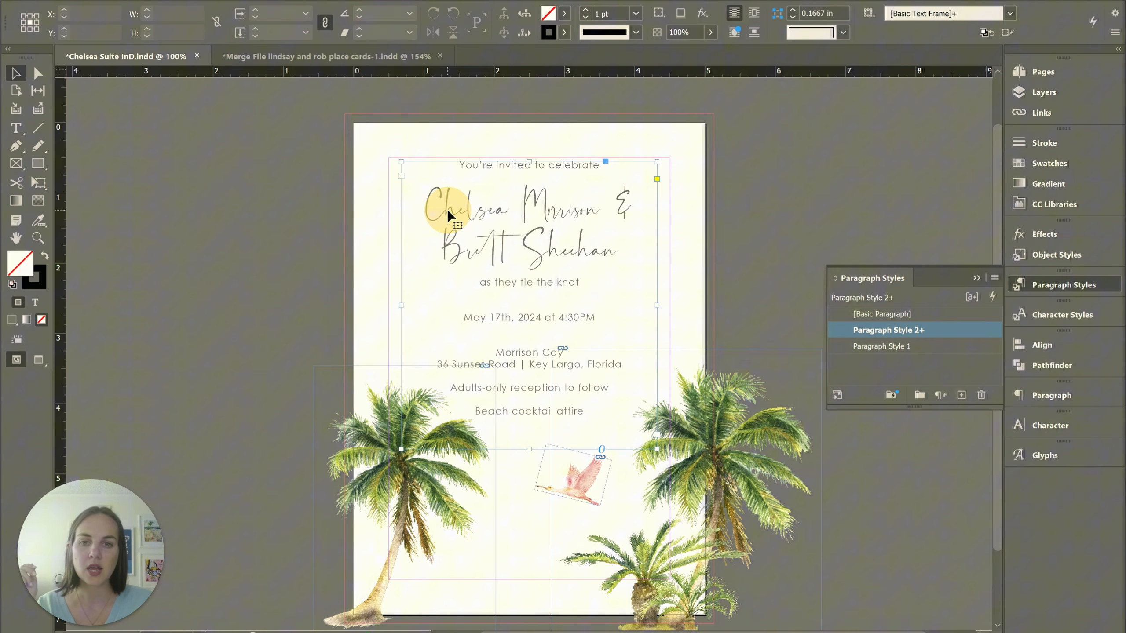
click(886, 314)
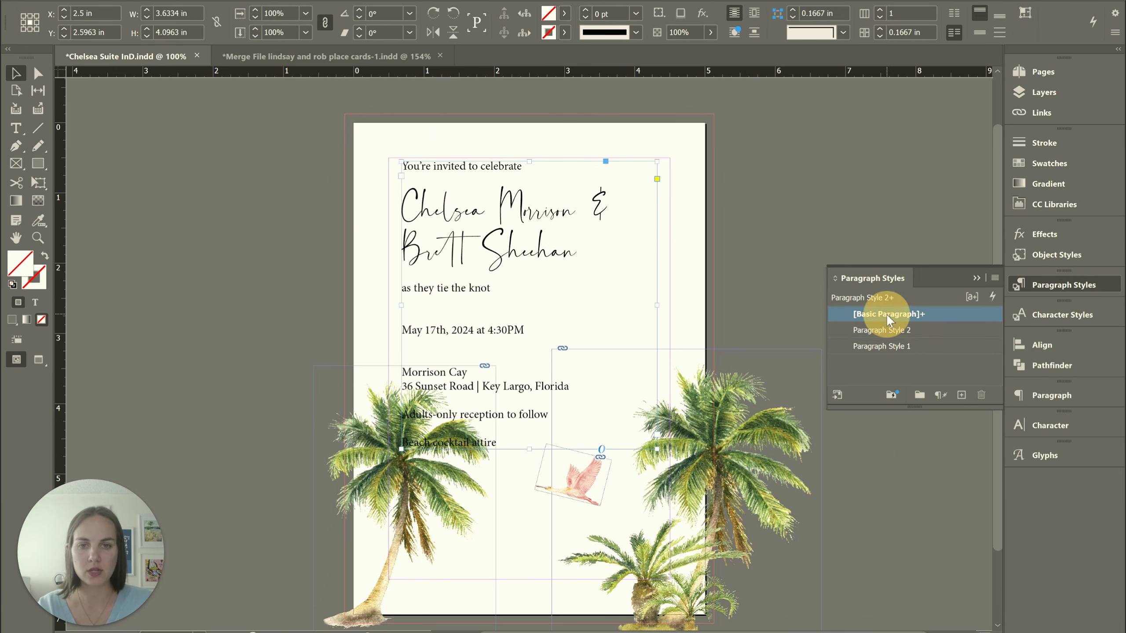
click(798, 202)
click(429, 230)
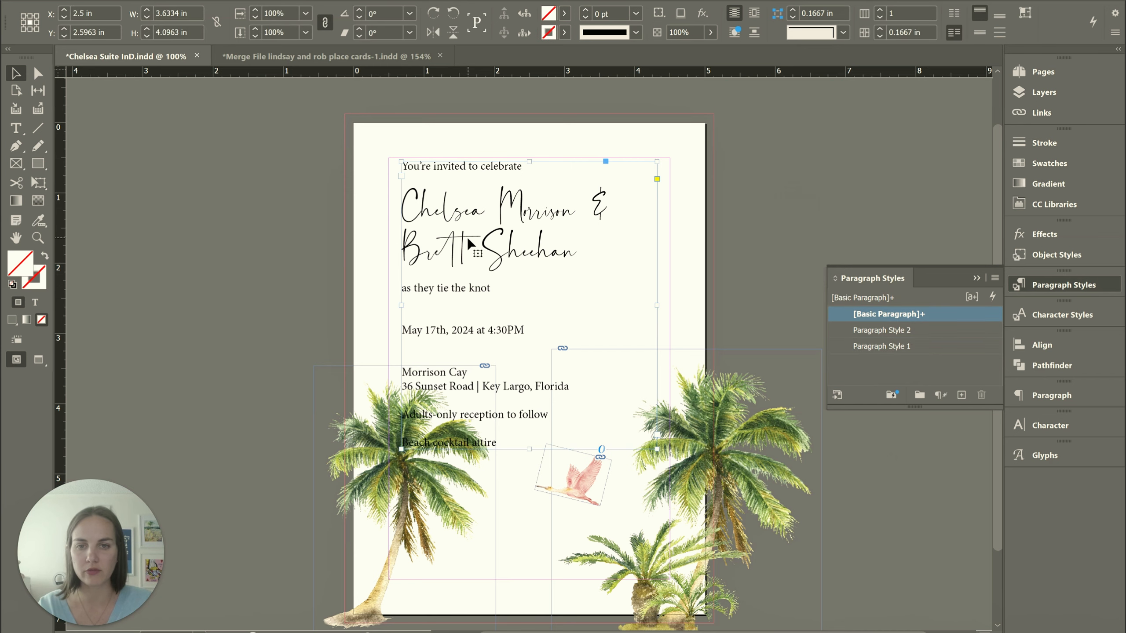
click(895, 332)
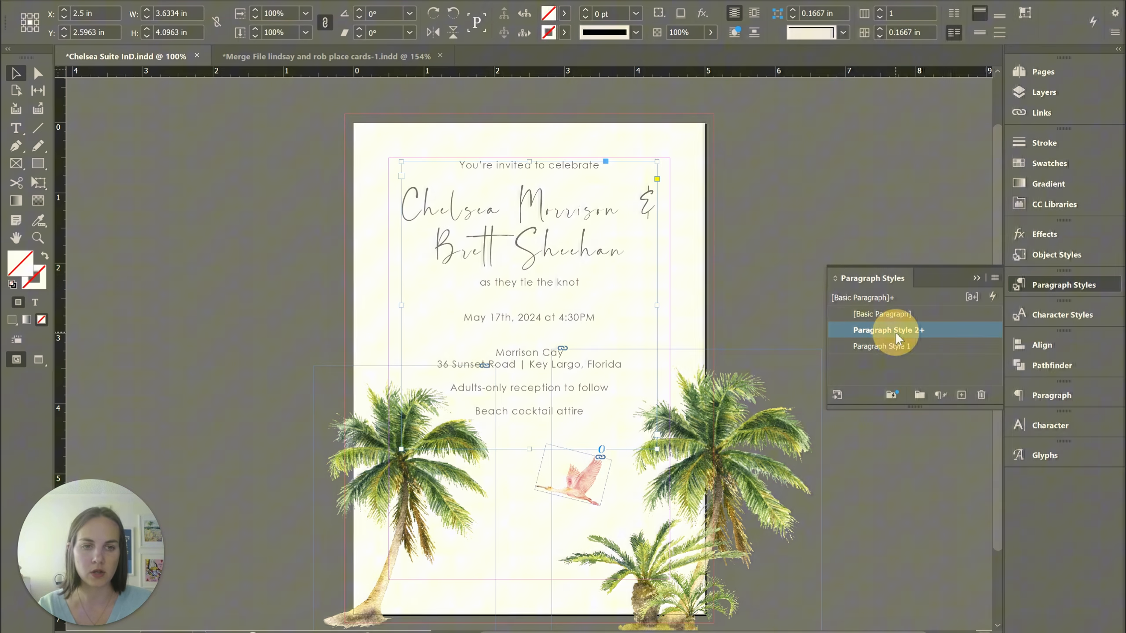
click(753, 283)
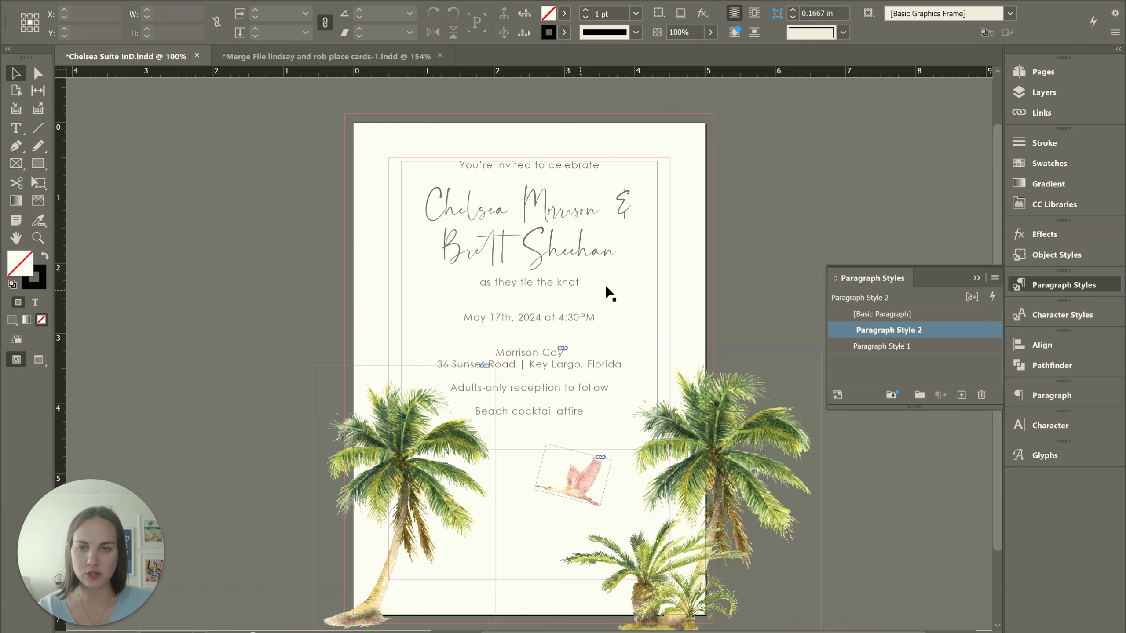
Review the general settings of Paragraph Style 2 and cancel without changing the style
double_click(903, 331)
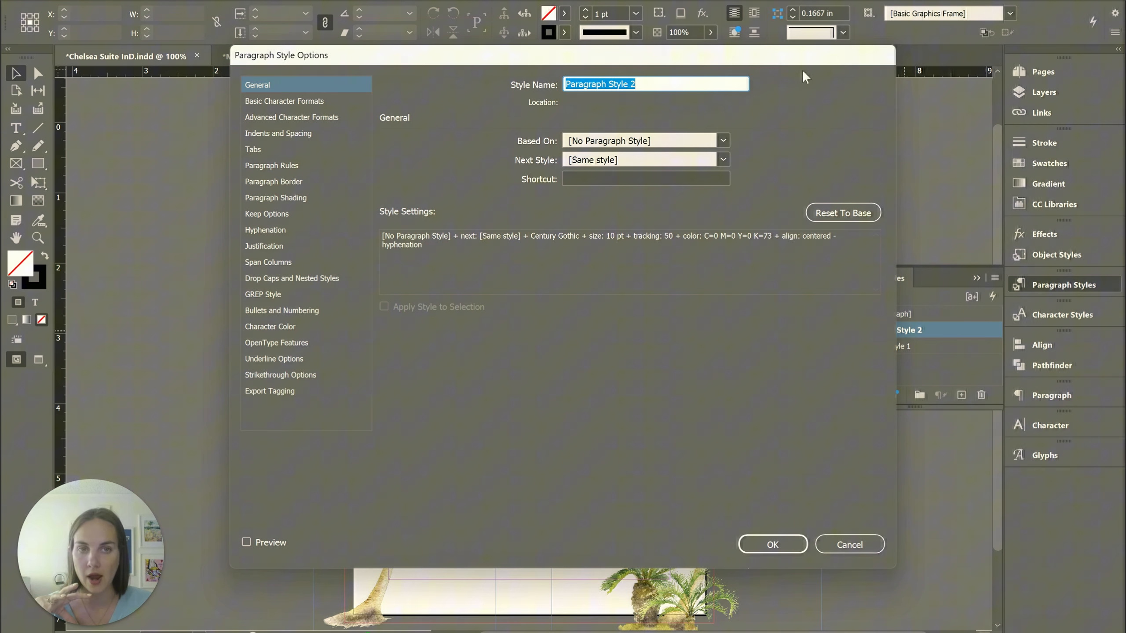
drag(808, 57, 789, 83)
click(831, 572)
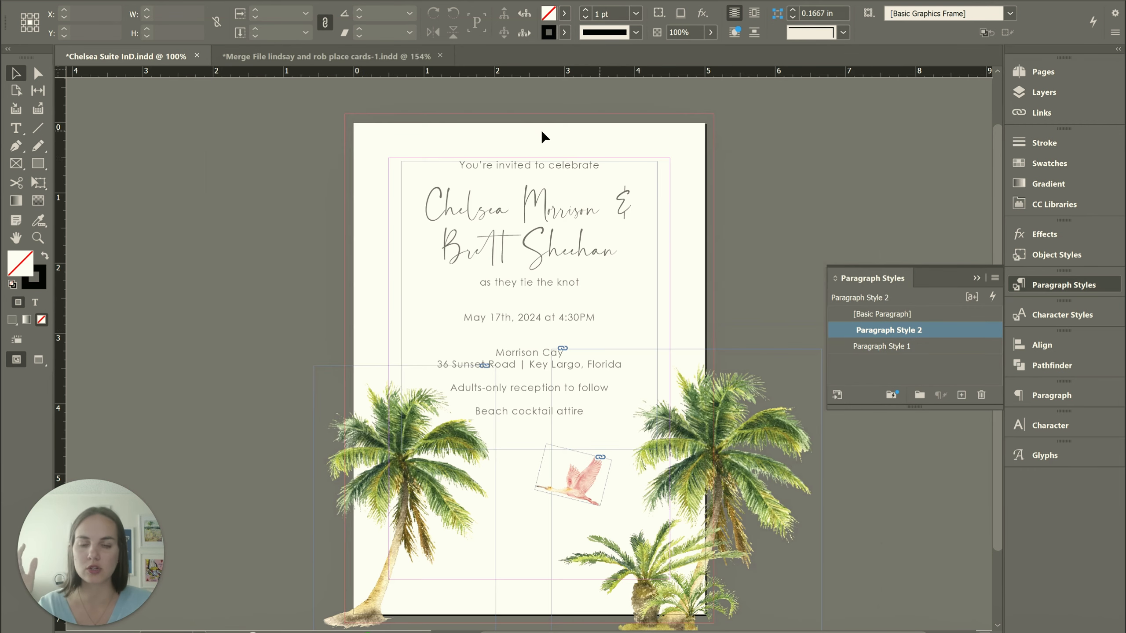
Check the paragraph style and character formatting of the "You're invited to celebrate" line, and deselect the text frame
click(502, 165)
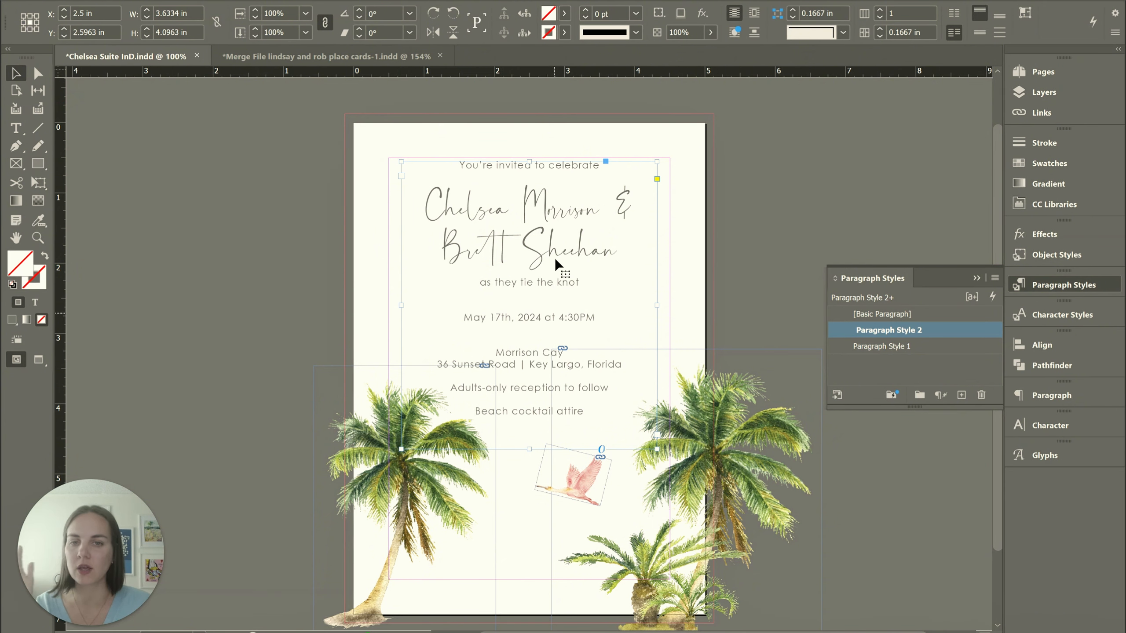
triple_click(573, 165)
click(572, 164)
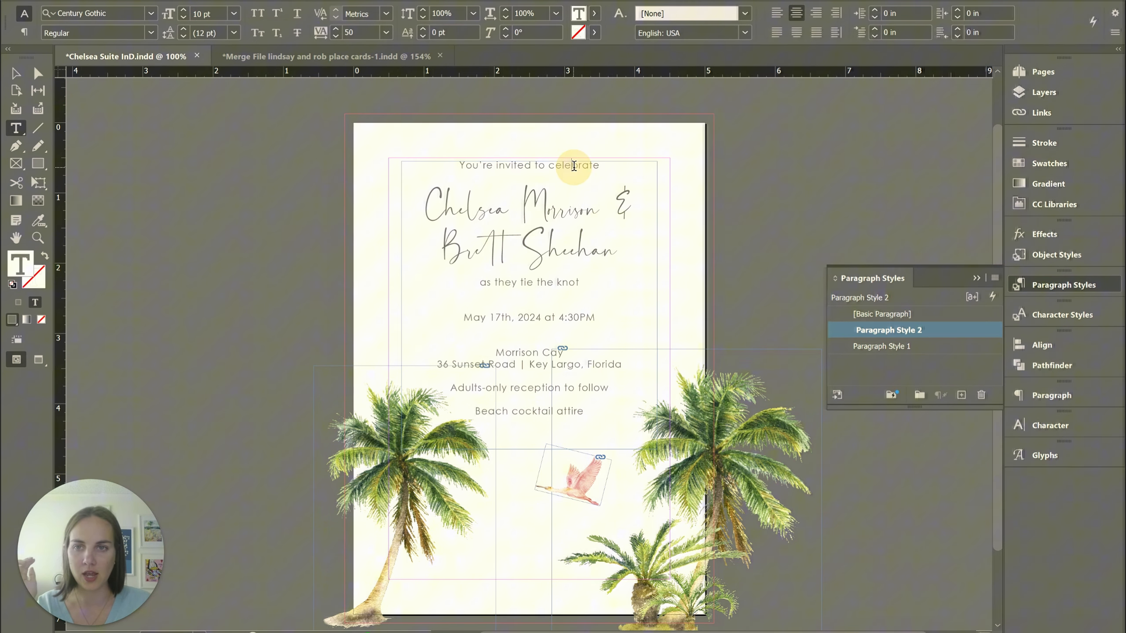
click(18, 74)
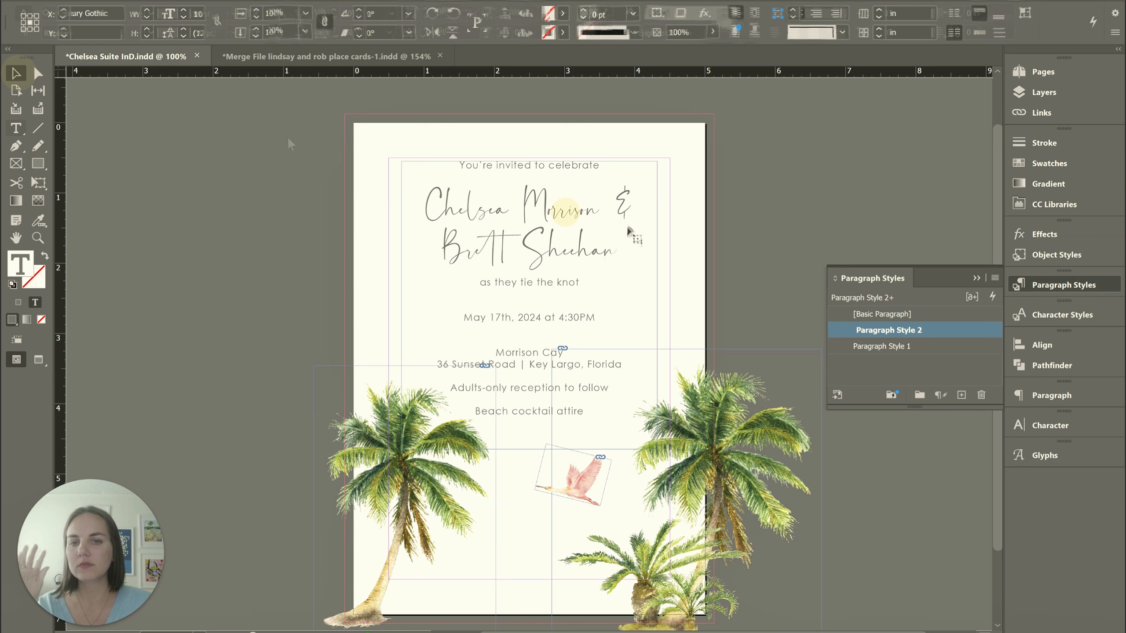
click(785, 242)
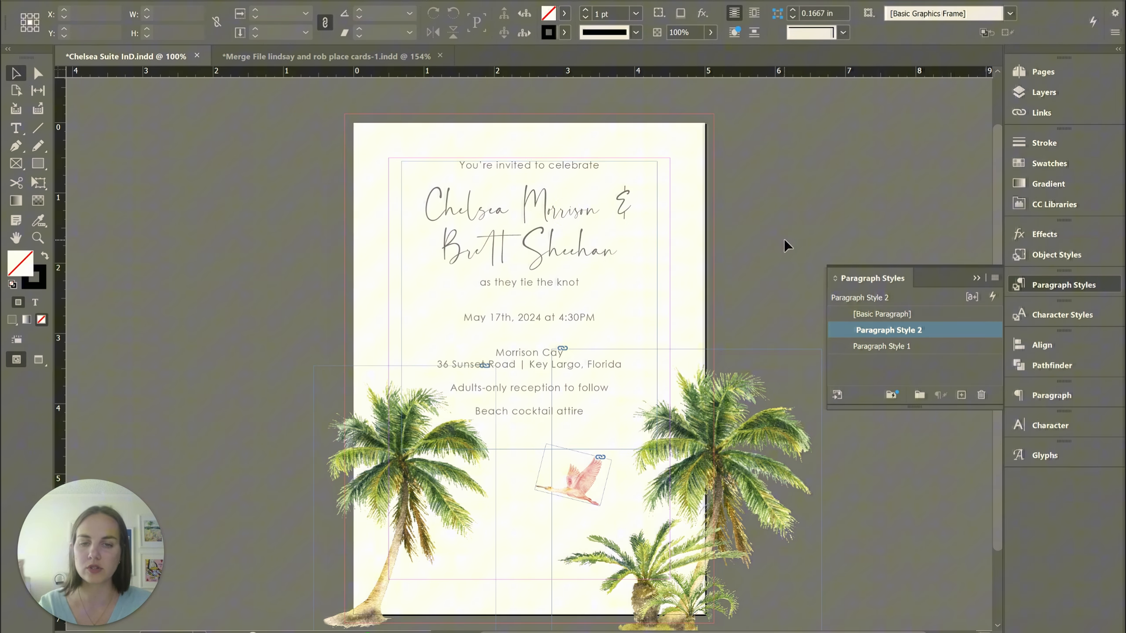
Select both lines of the couple's names to inspect how their formatting departs from the paragraph style, and deselect them
click(552, 240)
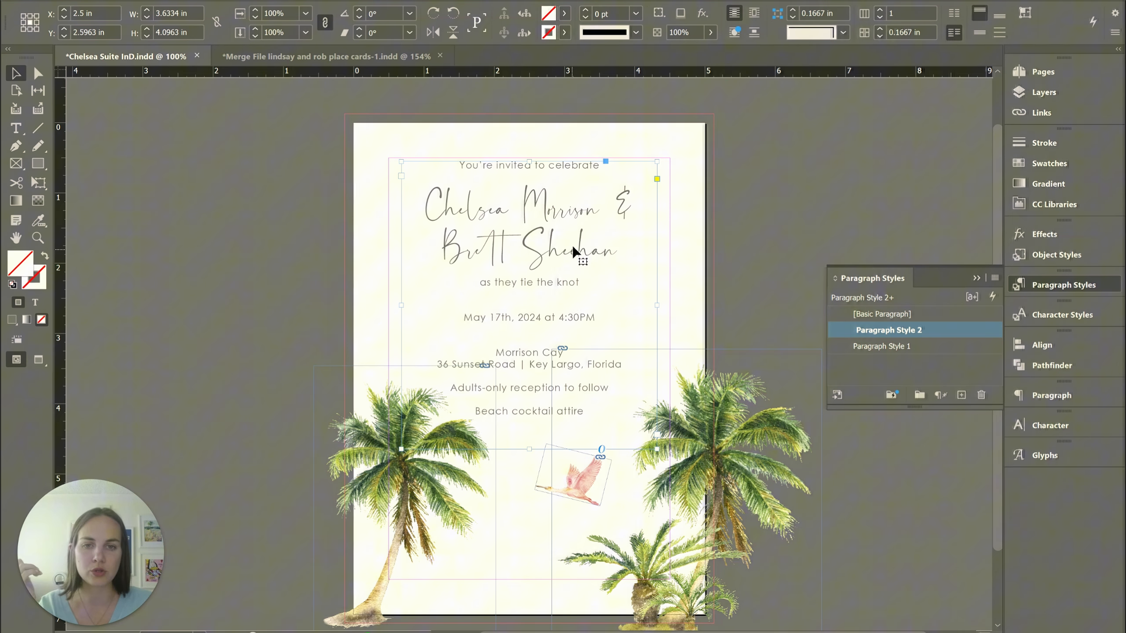
double_click(618, 250)
drag(618, 250, 188, 55)
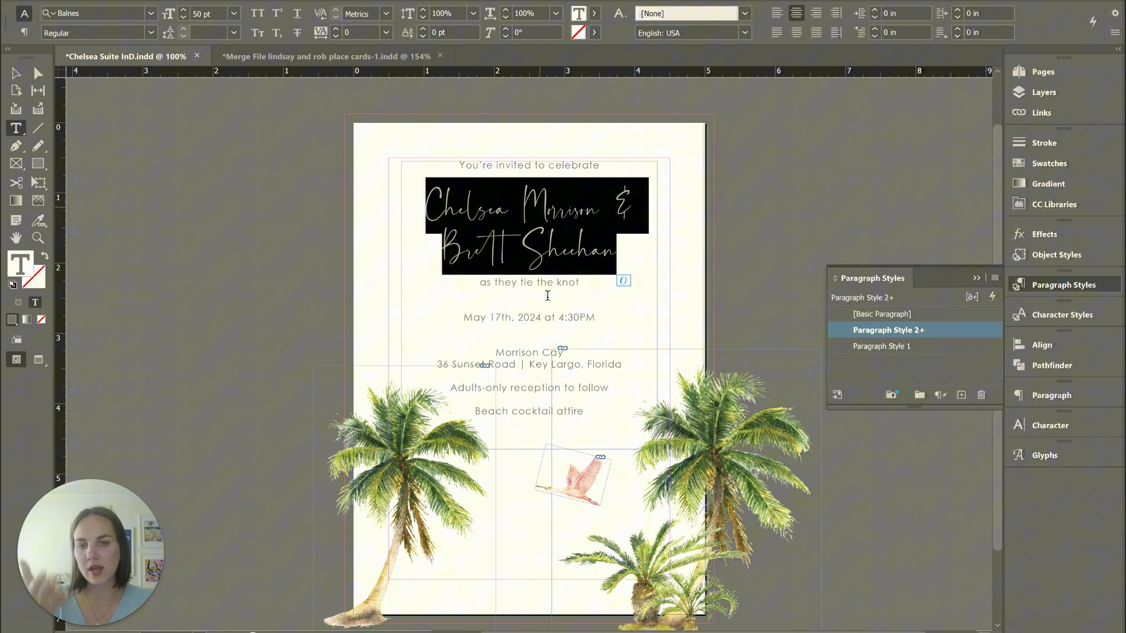
click(16, 73)
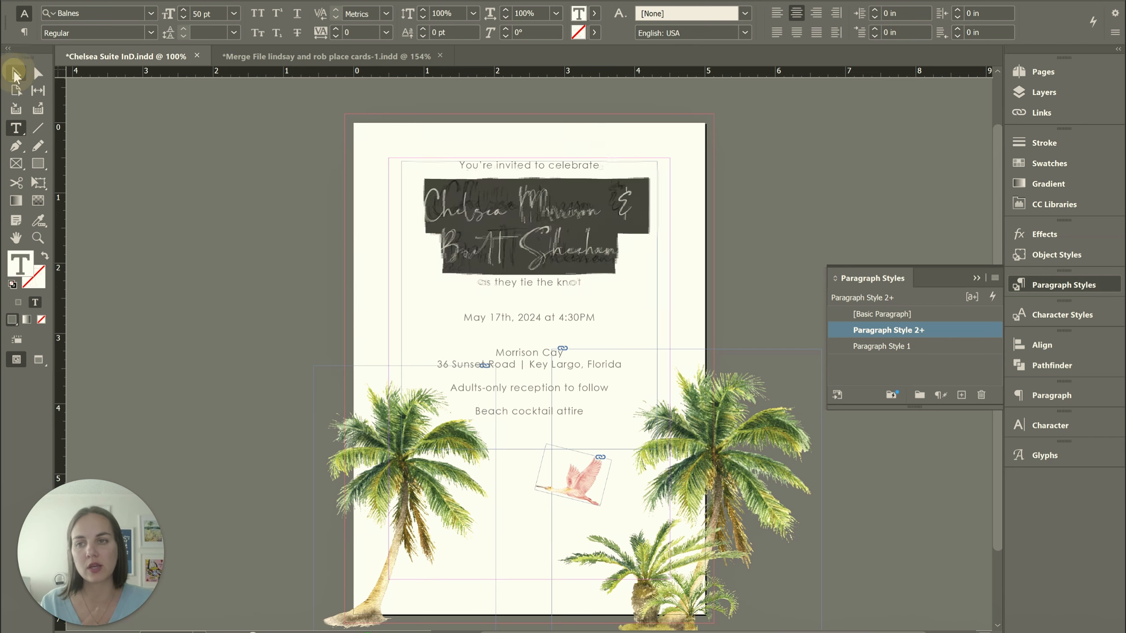
click(802, 178)
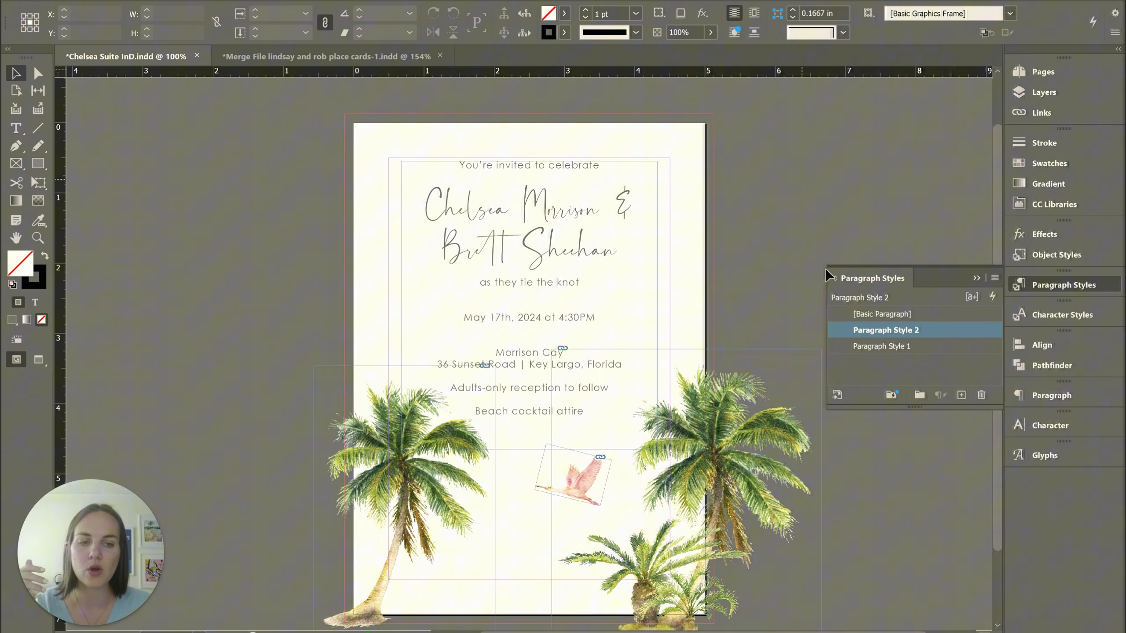
Look at Paragraph Style 2's options once more, cancel them, and put away the paragraph styles list
double_click(879, 330)
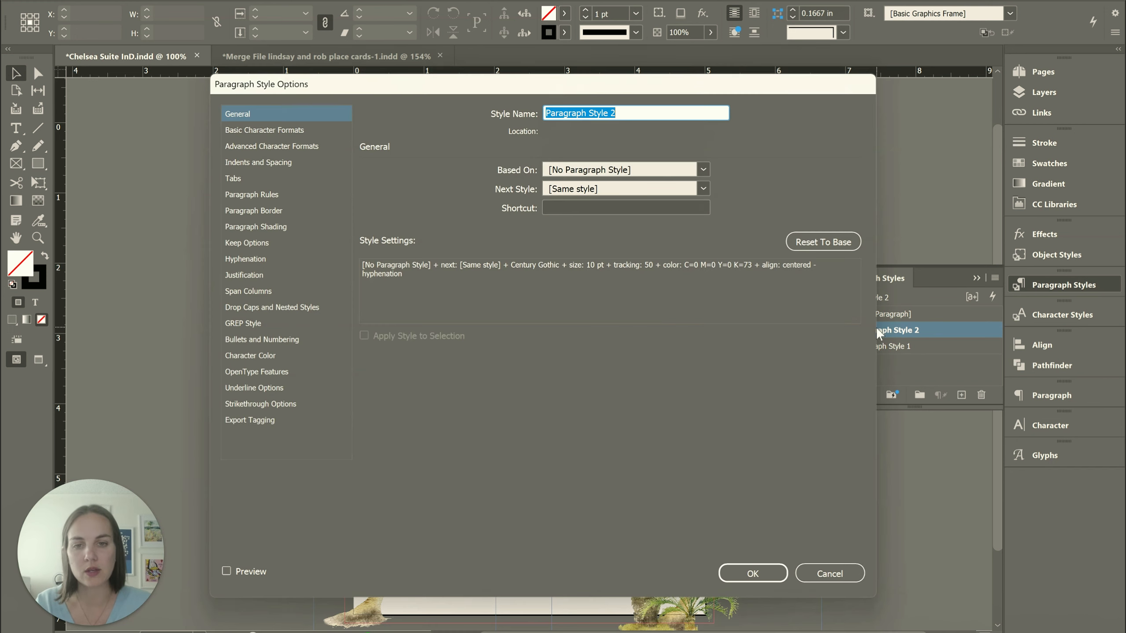
click(842, 573)
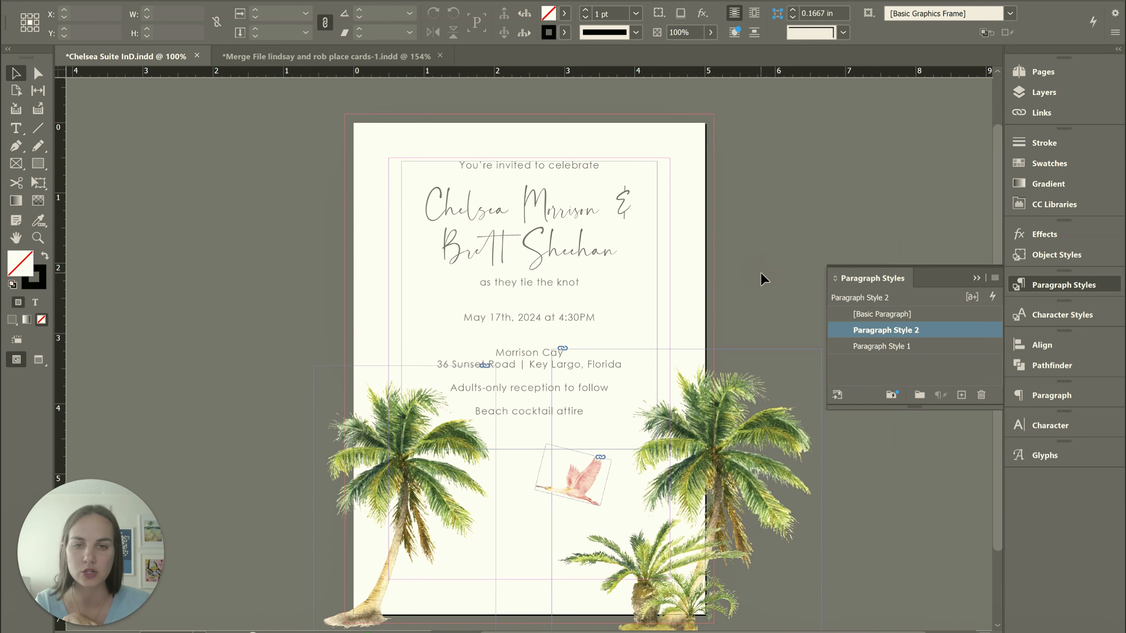
click(975, 277)
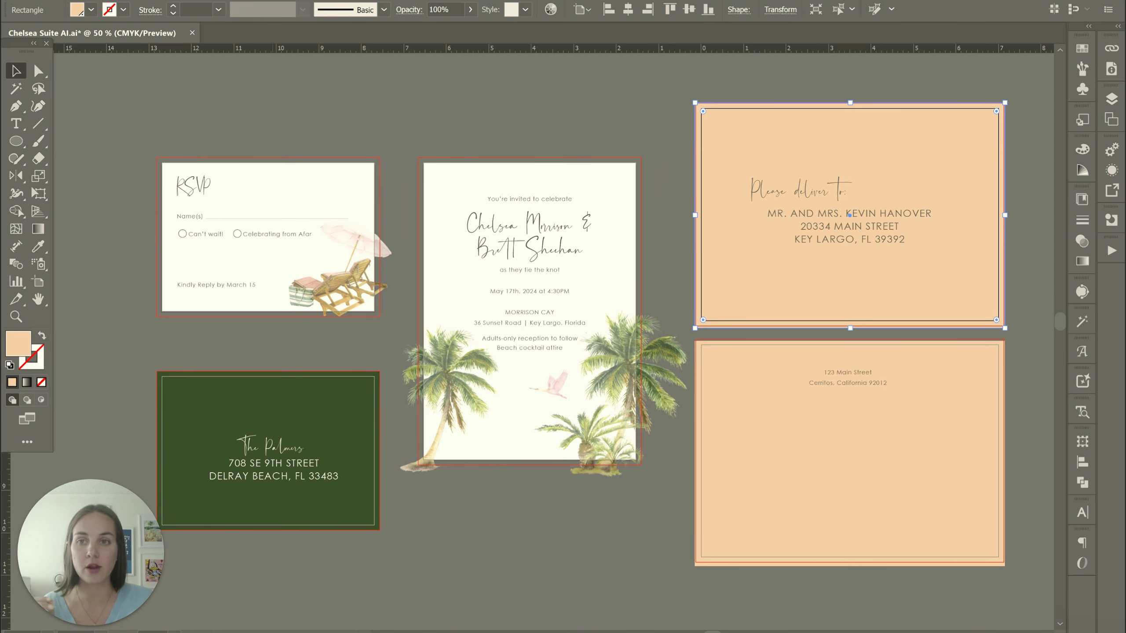
Switch to the Chelsea Suite AI file in Illustrator and review the attributes available for selecting matching objects
key(alt+s)
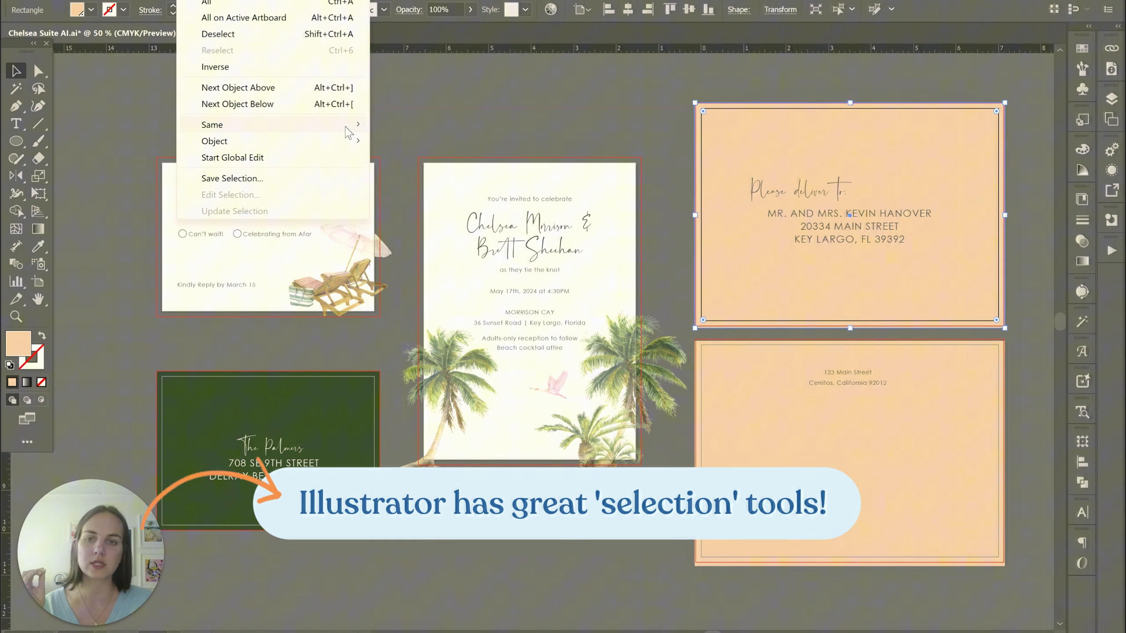
mouse_move(346, 127)
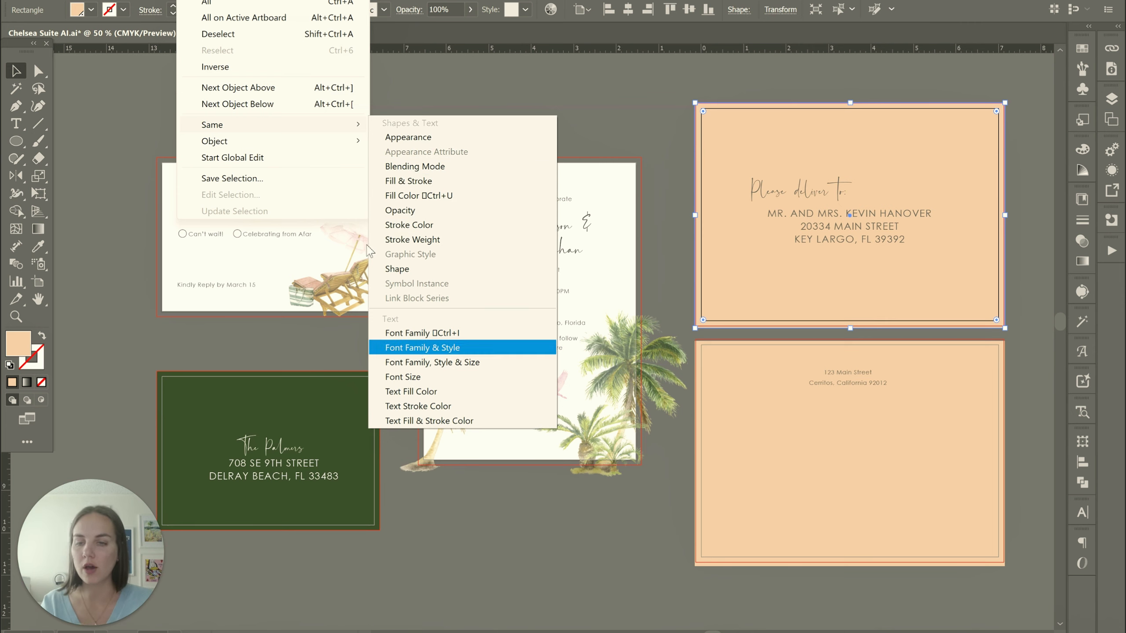
click(433, 130)
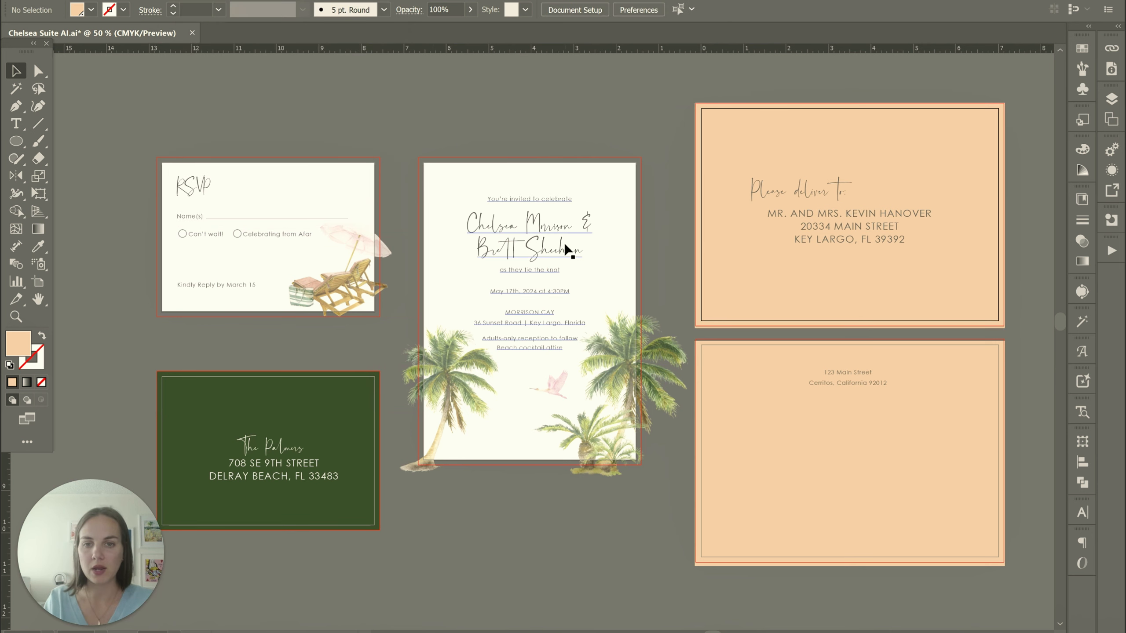
Select all text objects across the artboards, look up the Create Outlines command without running it, and clear the selection
key(ctrl+alt+t)
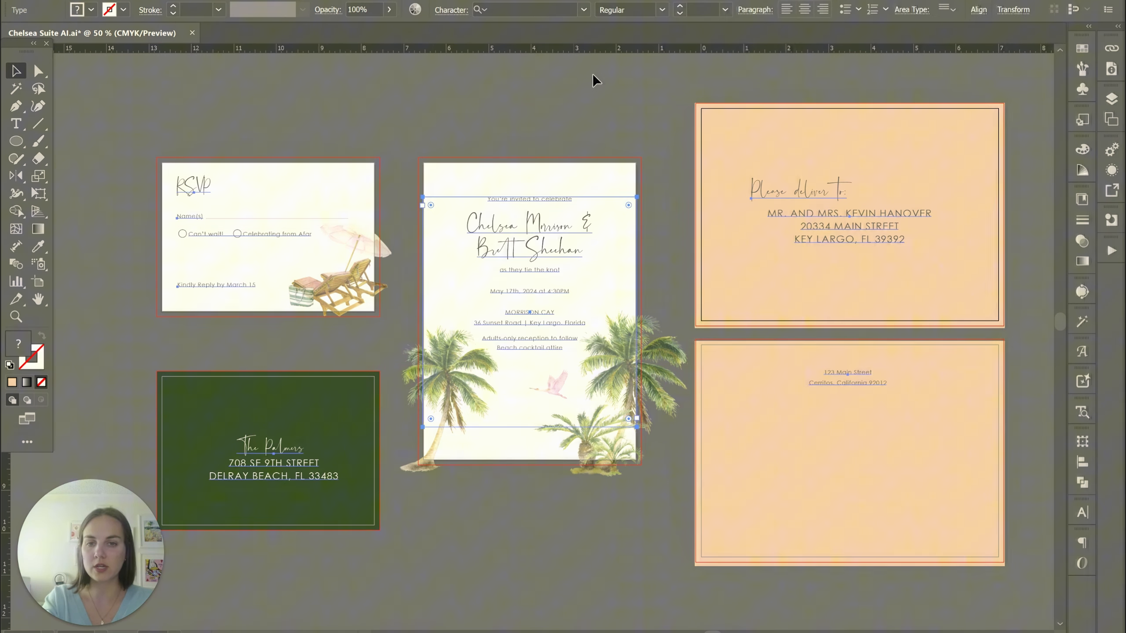
right_click(522, 241)
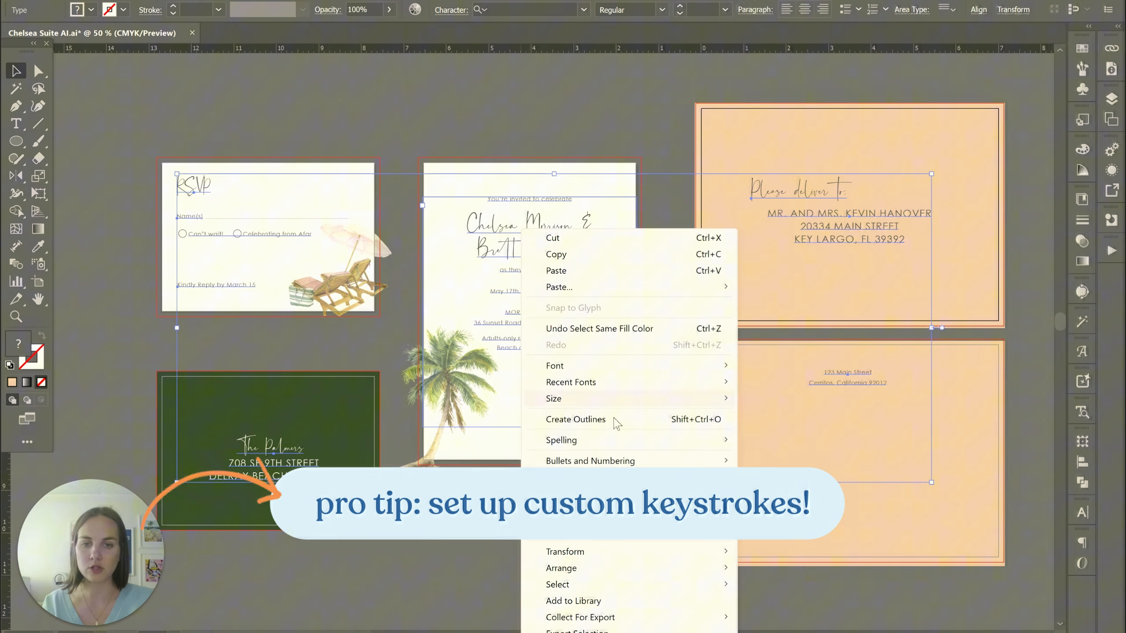
click(641, 117)
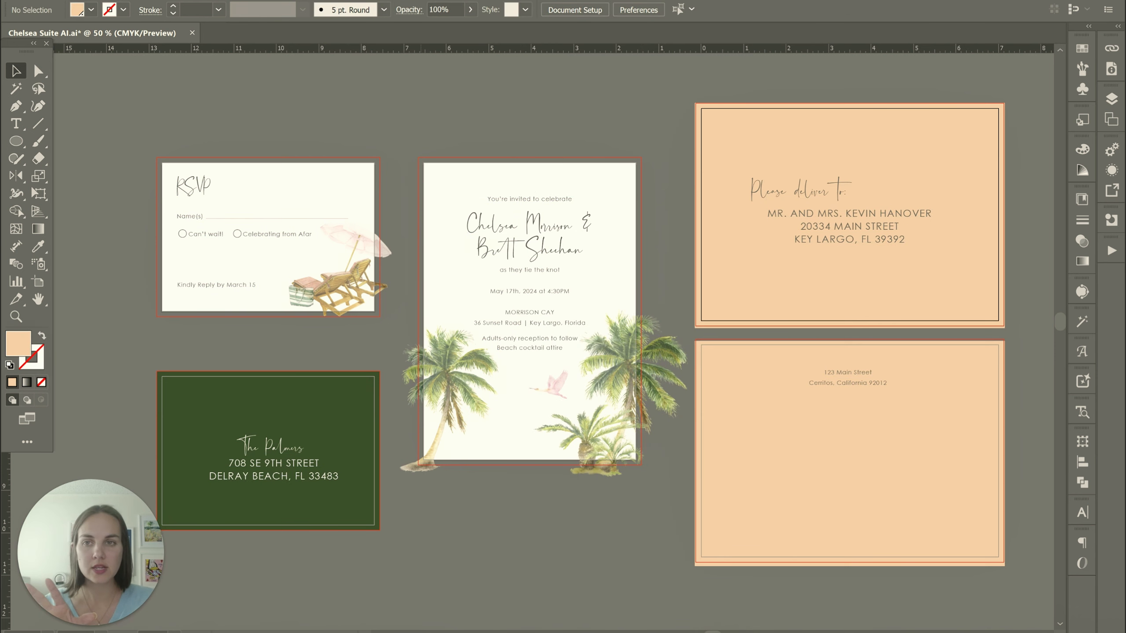
Review the options for selecting objects by type, and view the stationery document's layers before hiding them again
click(188, 0)
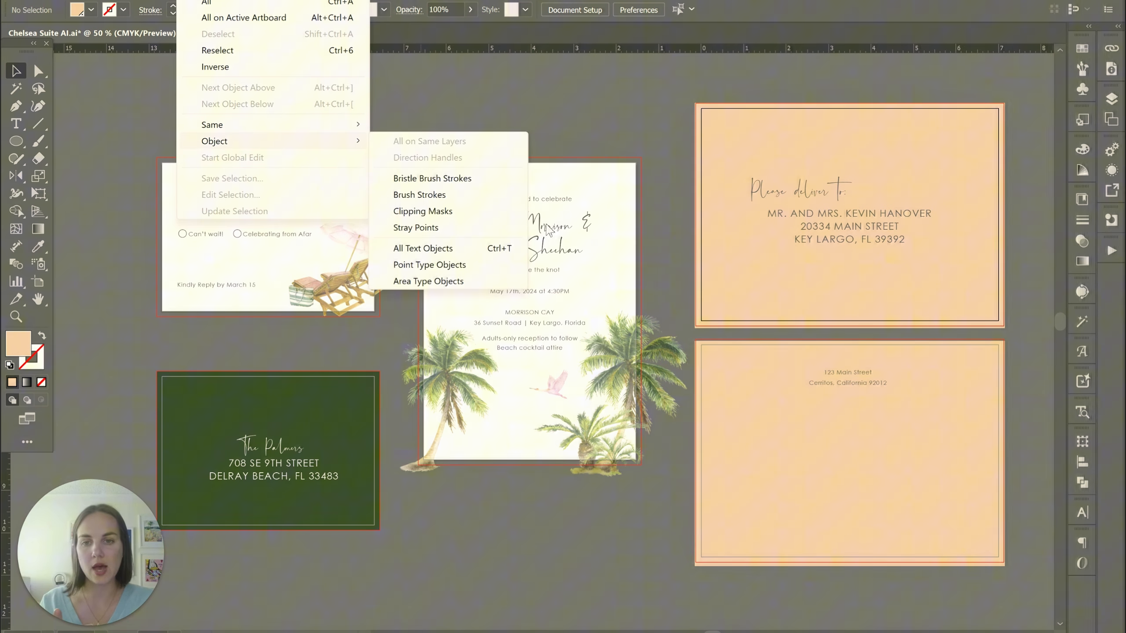
click(628, 108)
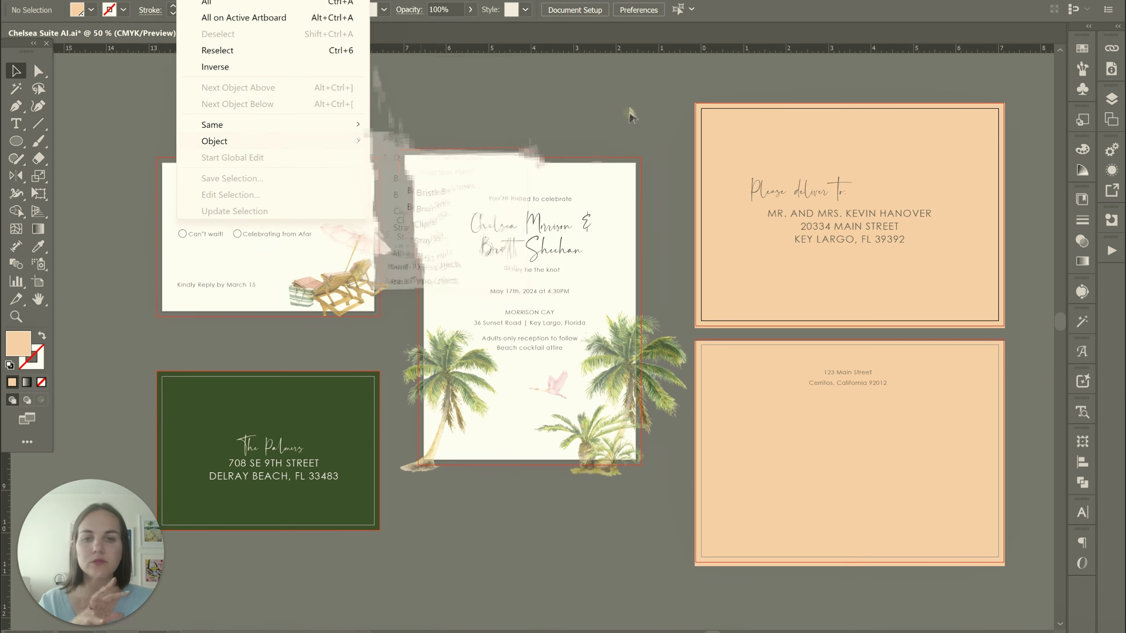
click(1110, 100)
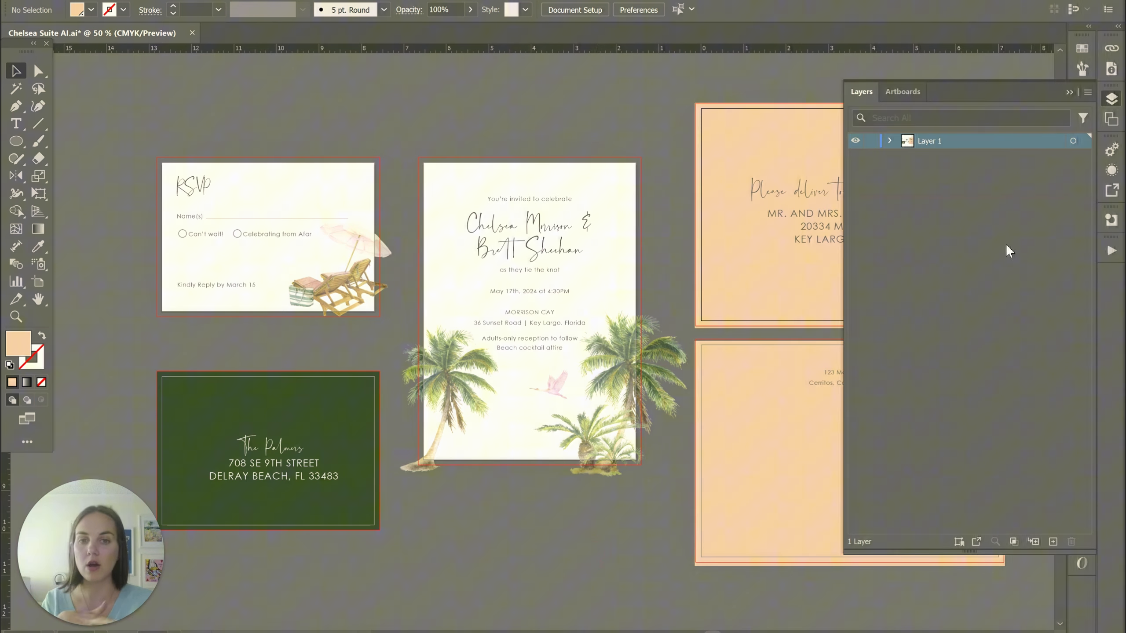
click(1072, 92)
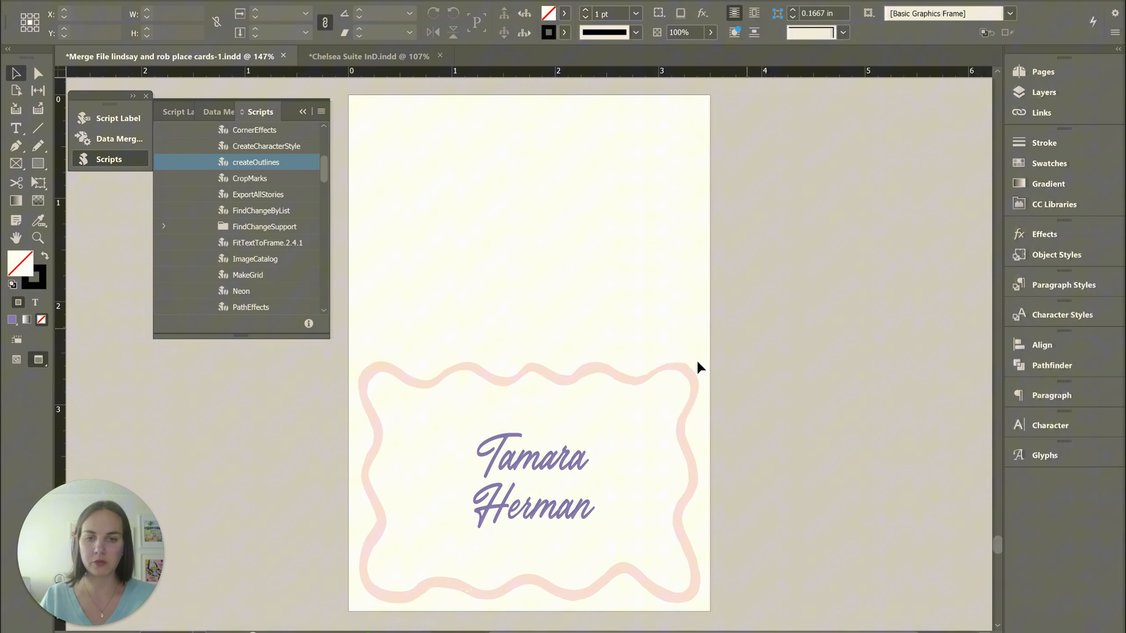
Open Find/Change for the place card's name text frame and review its Color, Object and Text search options
click(587, 465)
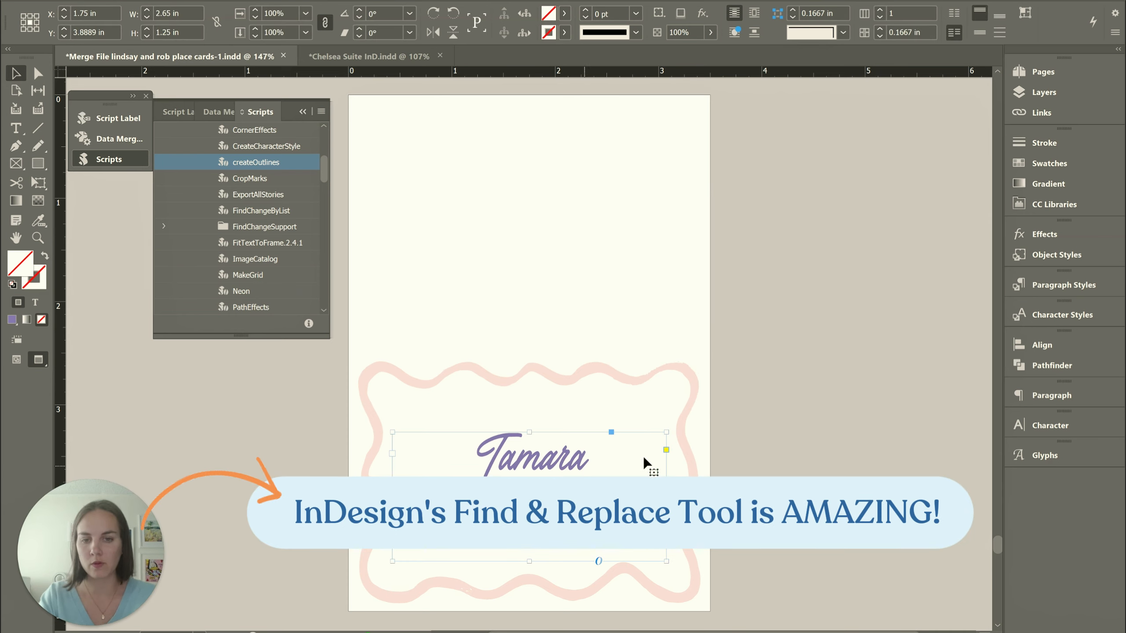
key(ctrl+f)
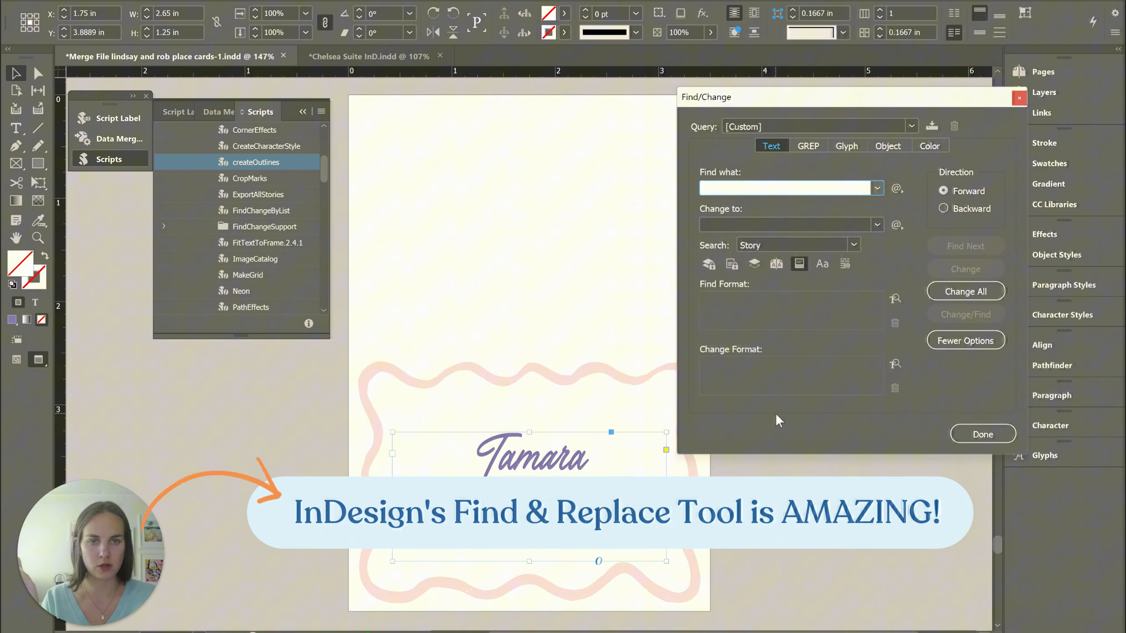
drag(825, 98, 788, 96)
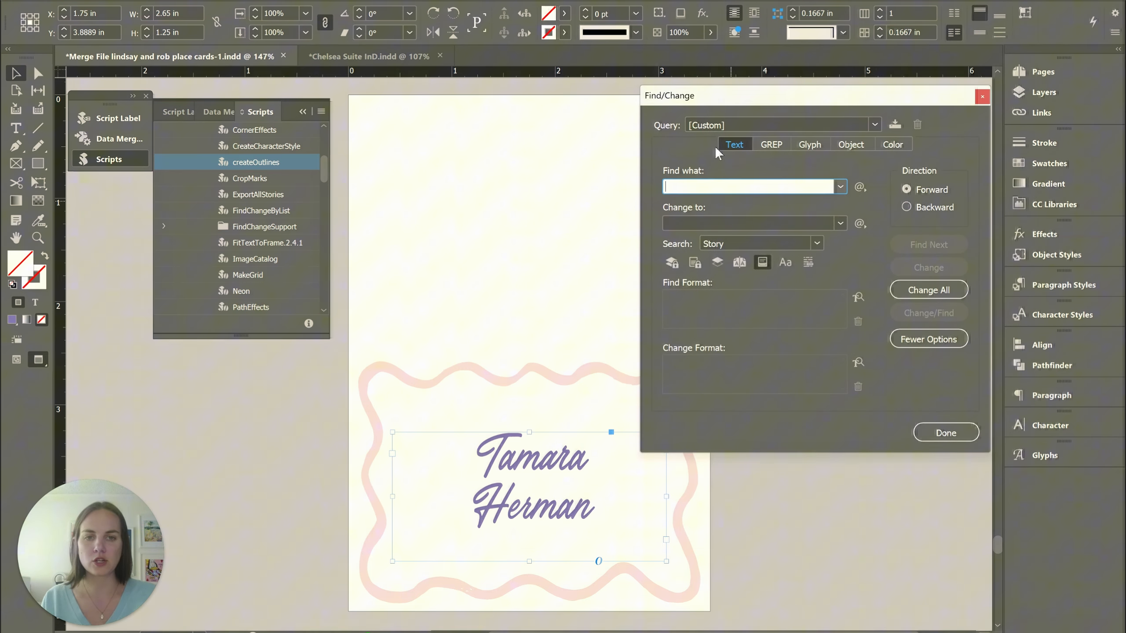
click(897, 146)
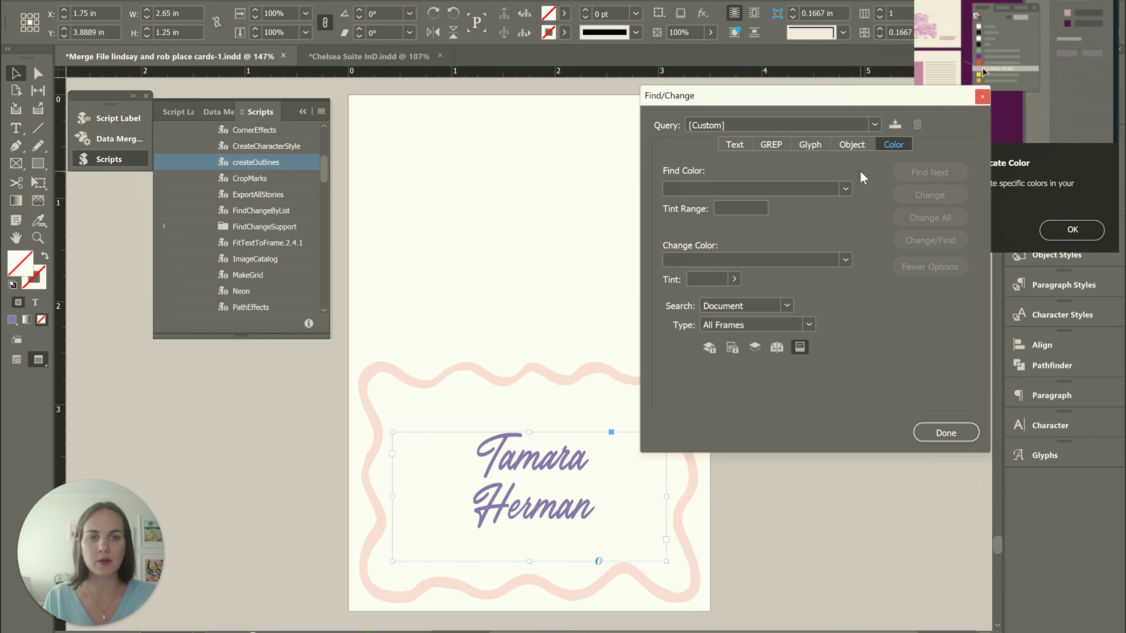
click(852, 149)
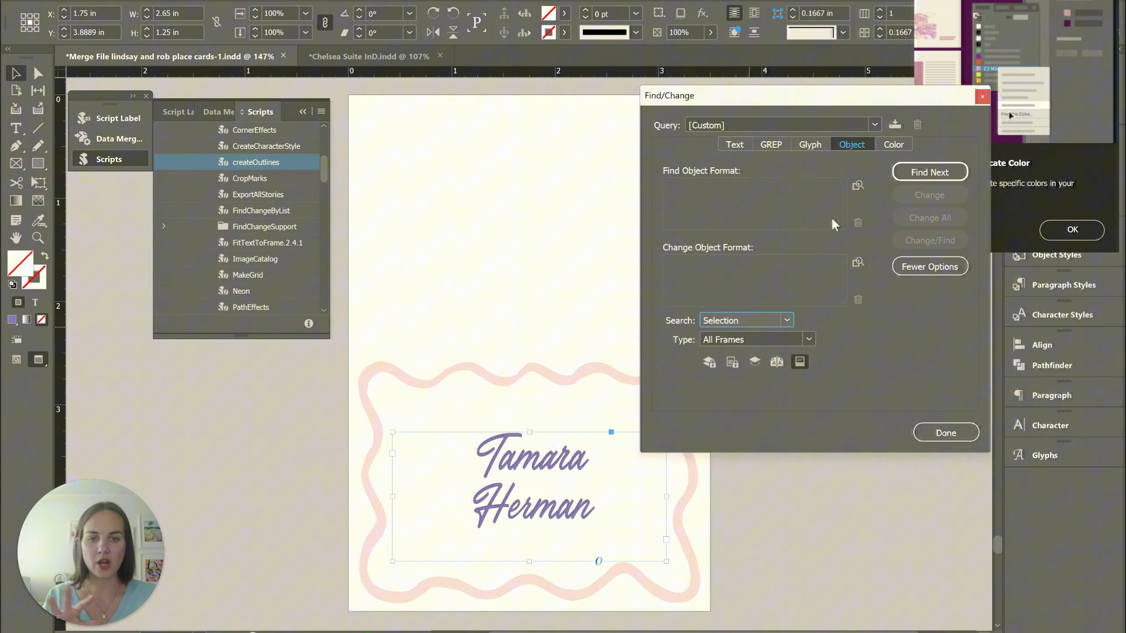
click(890, 147)
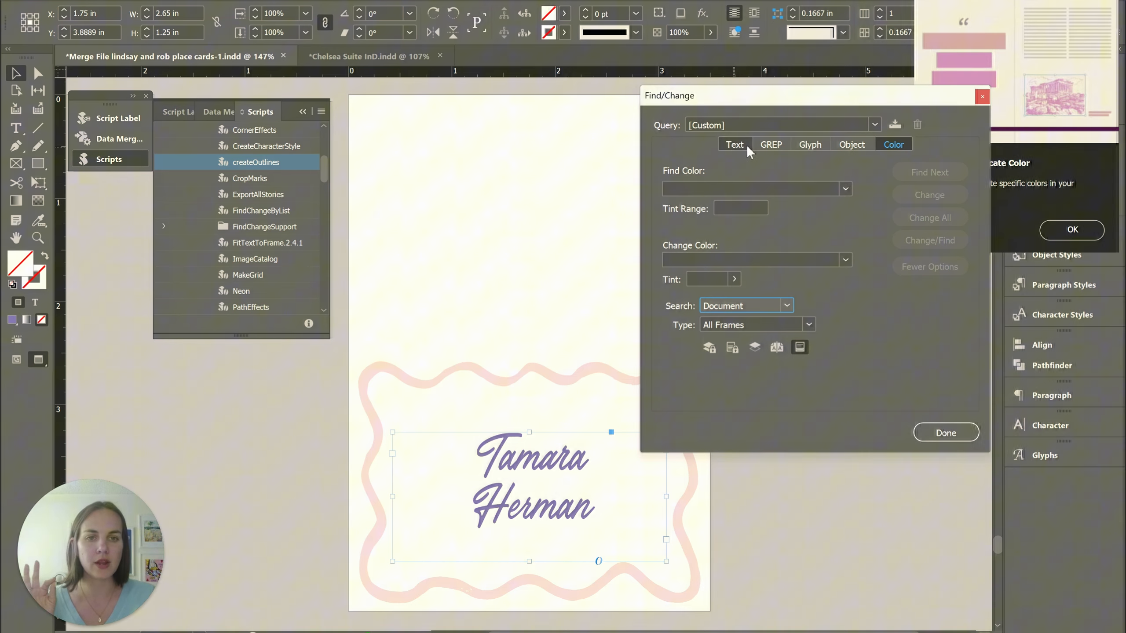
click(734, 145)
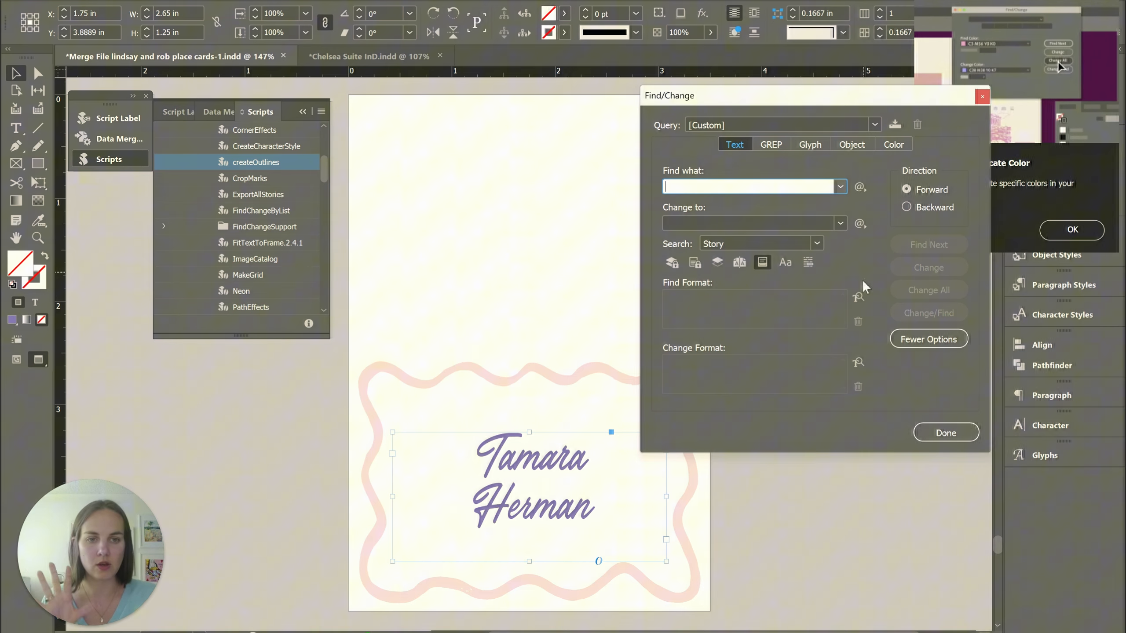
Set the text search's find format to the Outlander Slant font family
click(858, 299)
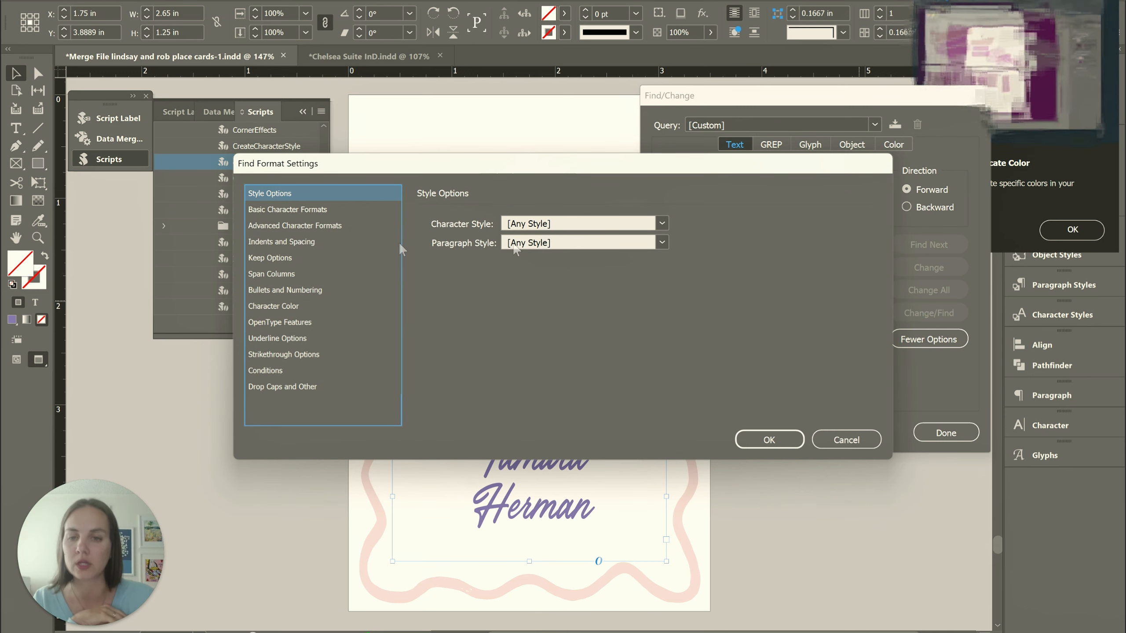
click(326, 209)
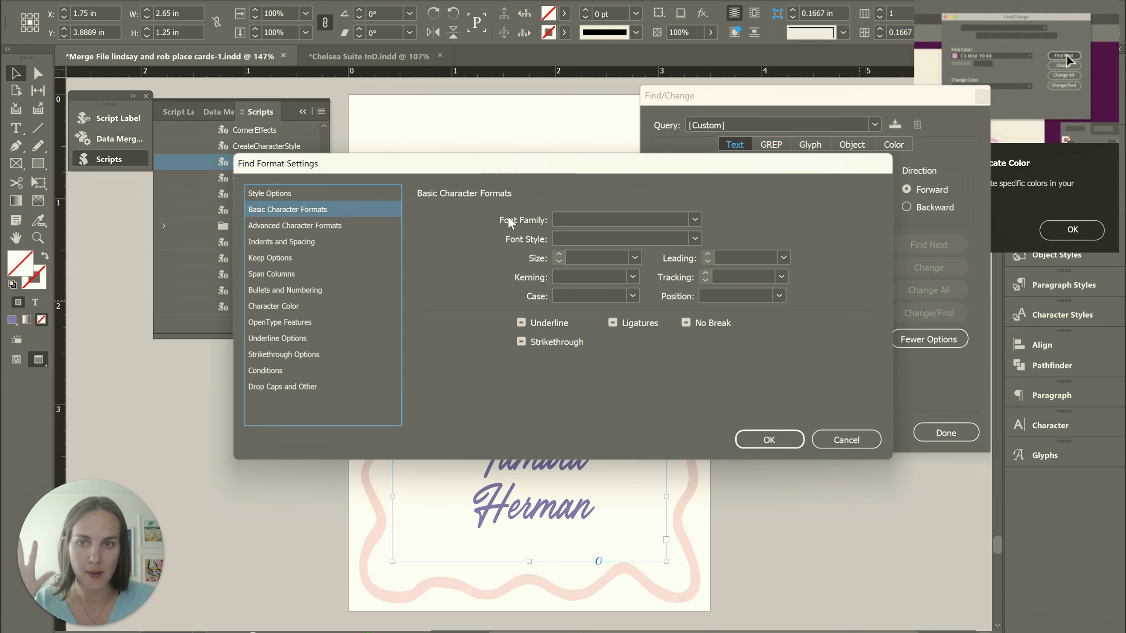
click(588, 220)
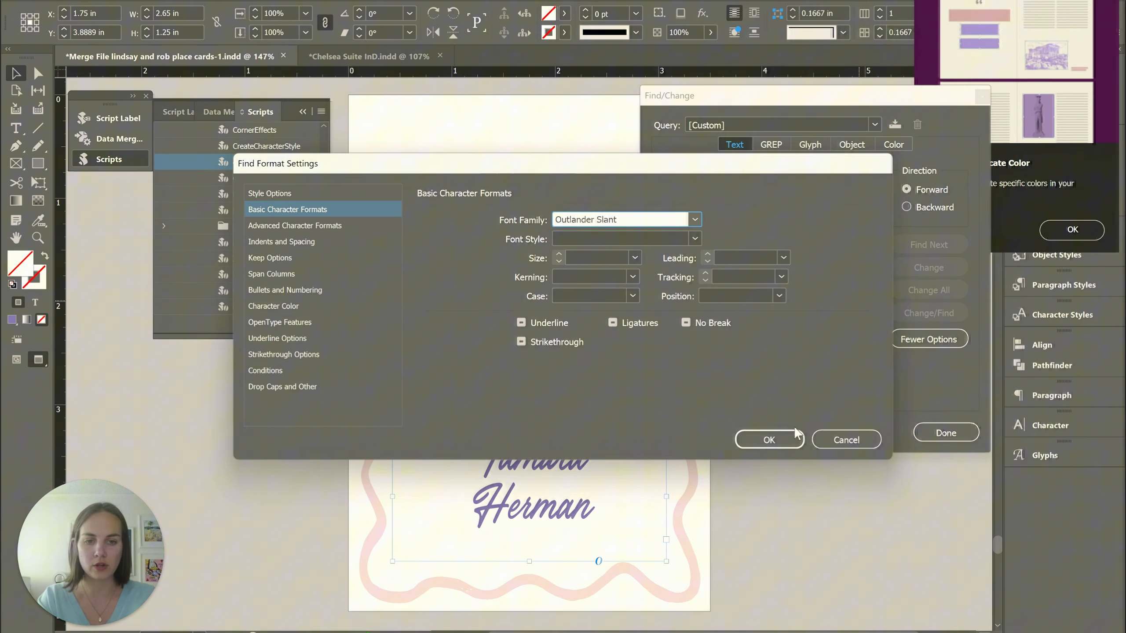
click(787, 439)
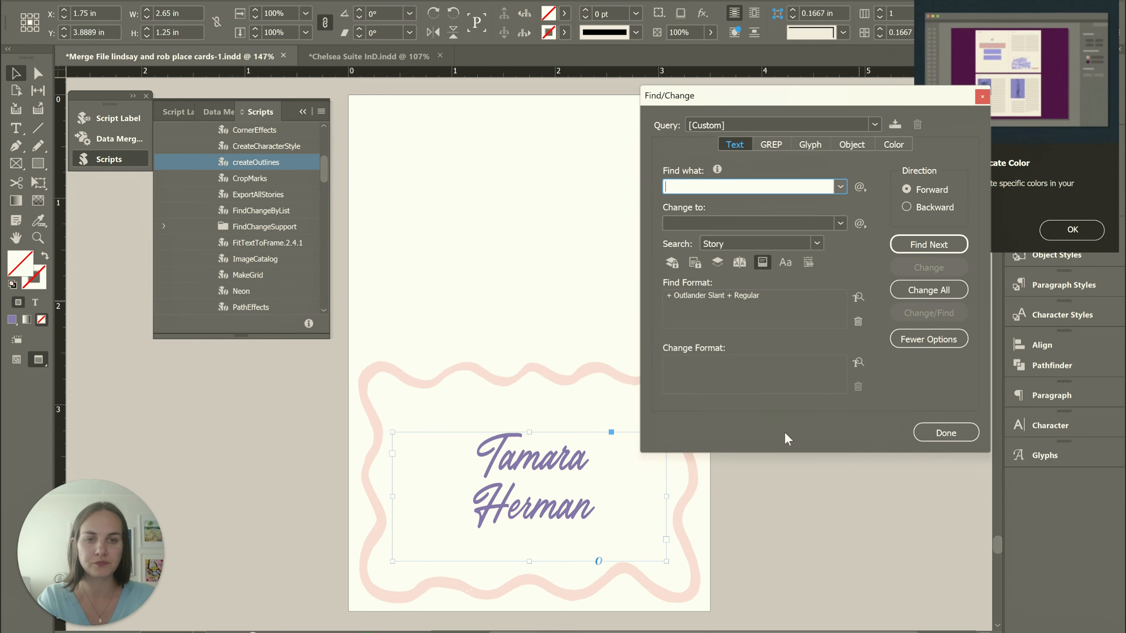
Set the replacement text format to the Sapphire Script font family
click(857, 363)
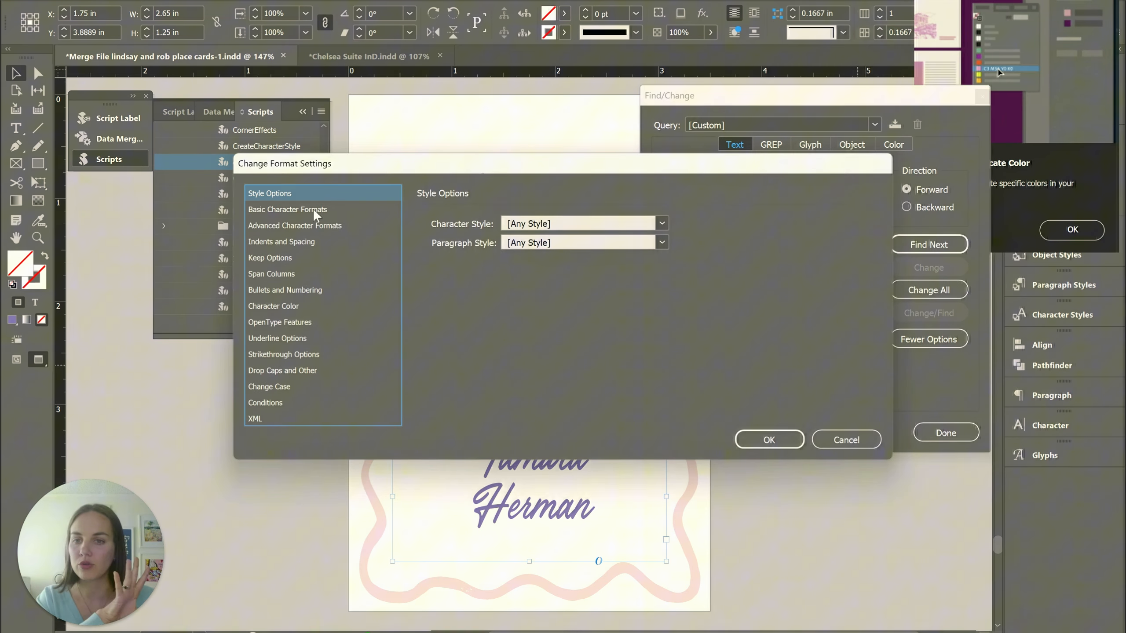
click(315, 212)
click(520, 220)
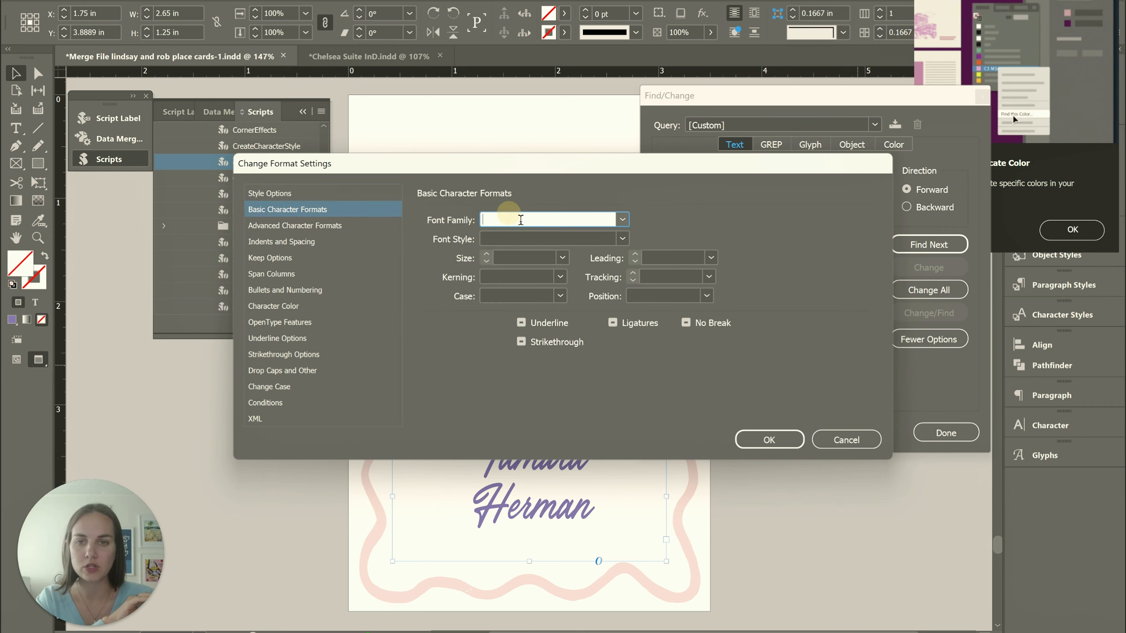
text(Sapphire Script)
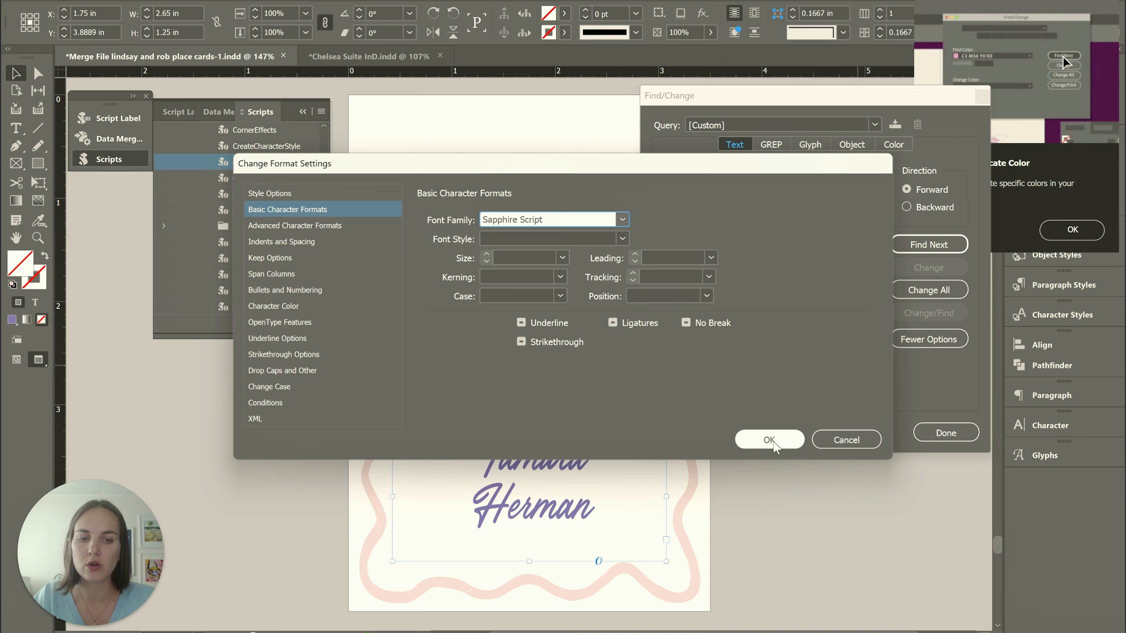
click(766, 439)
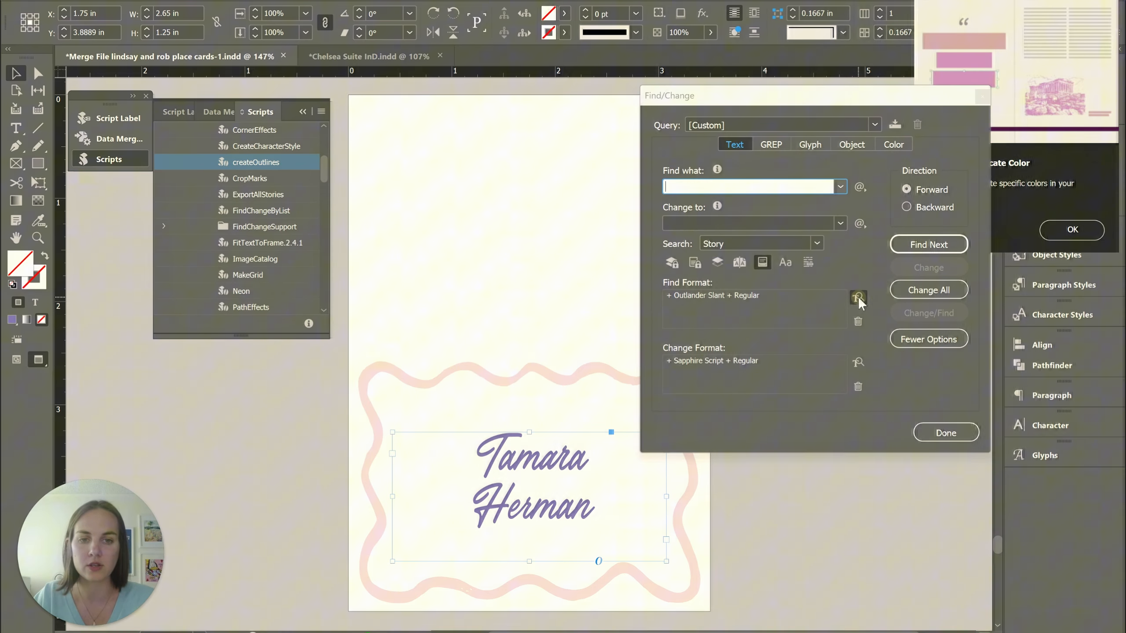
Review the font size choices in the find format's basic character settings, and cancel without setting one
click(858, 296)
click(288, 209)
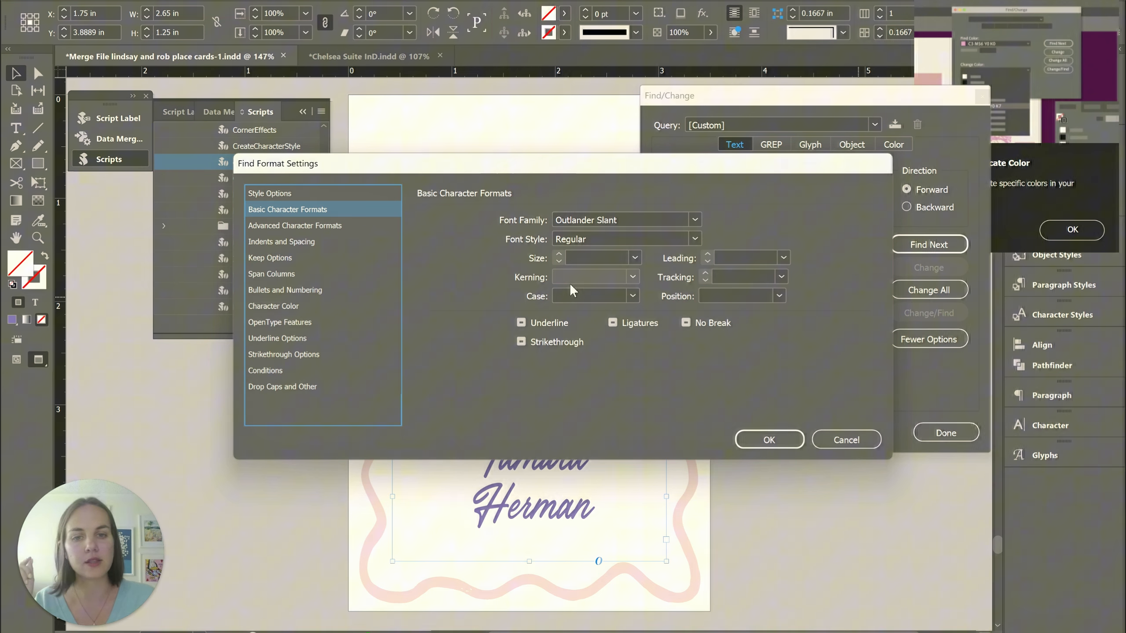
click(636, 257)
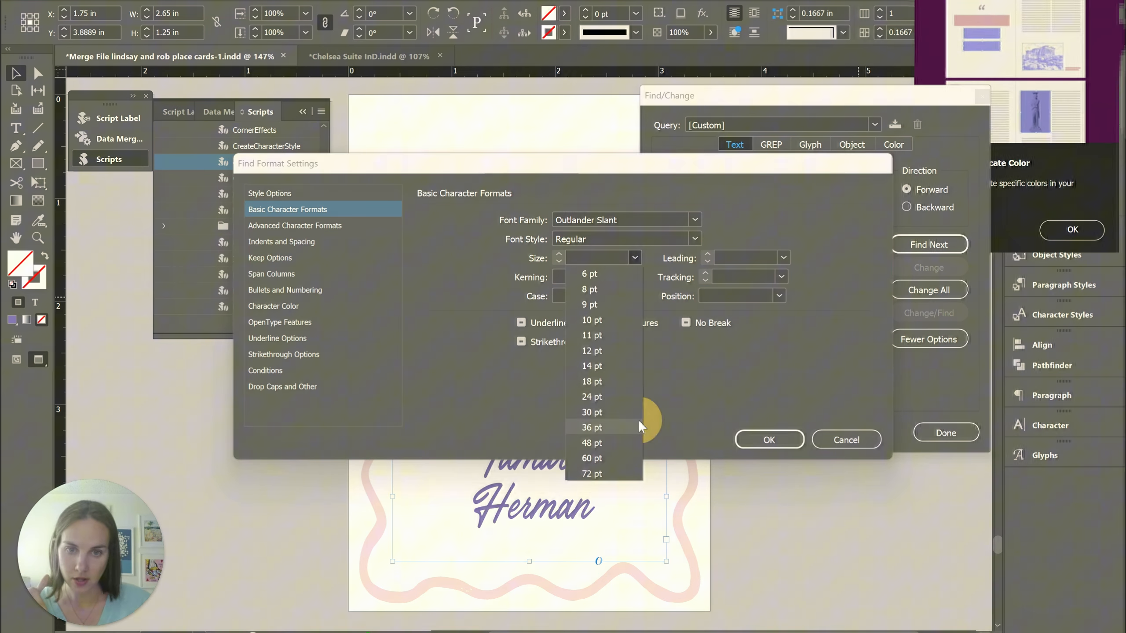
click(699, 388)
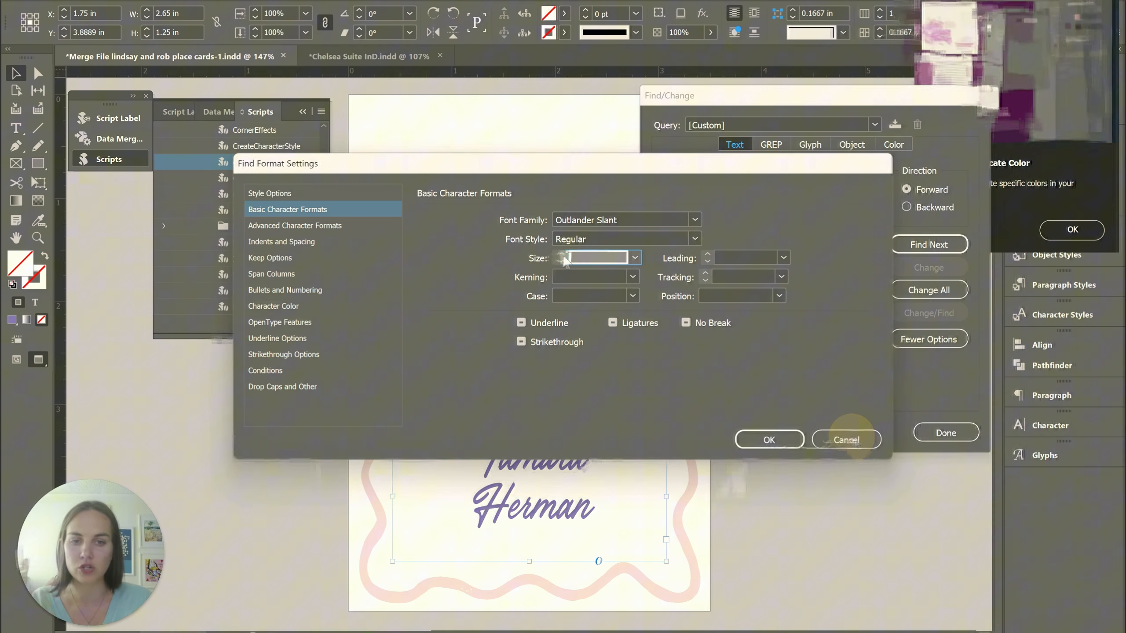
click(846, 439)
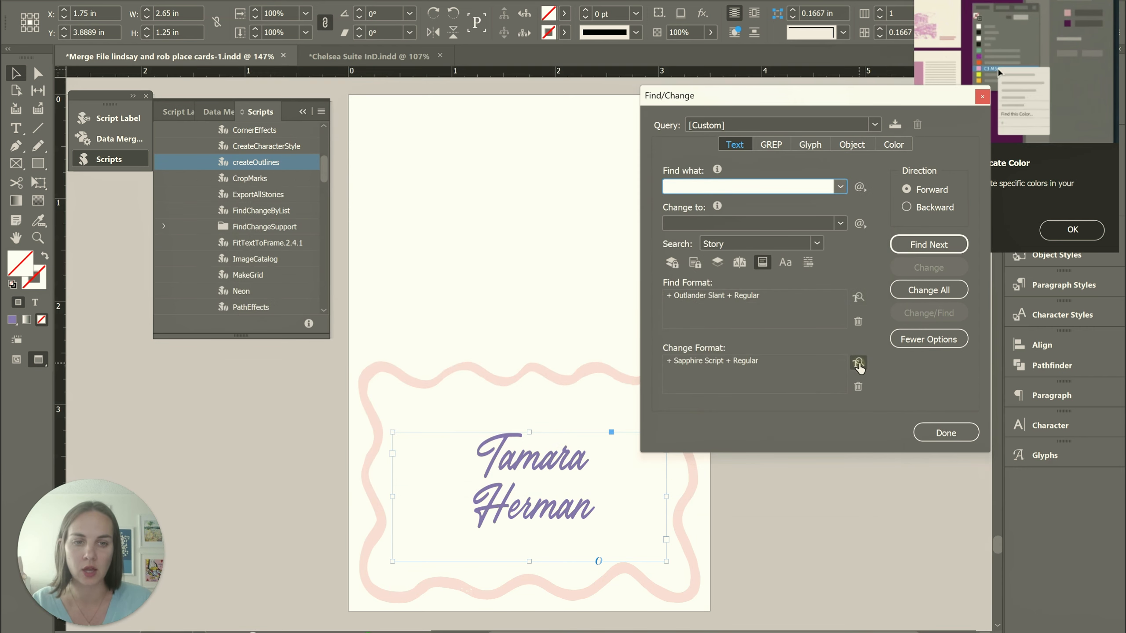
Add the cyan swatch C=100 M=0 Y=0 K=0 as the character color in the change format
click(858, 363)
click(306, 210)
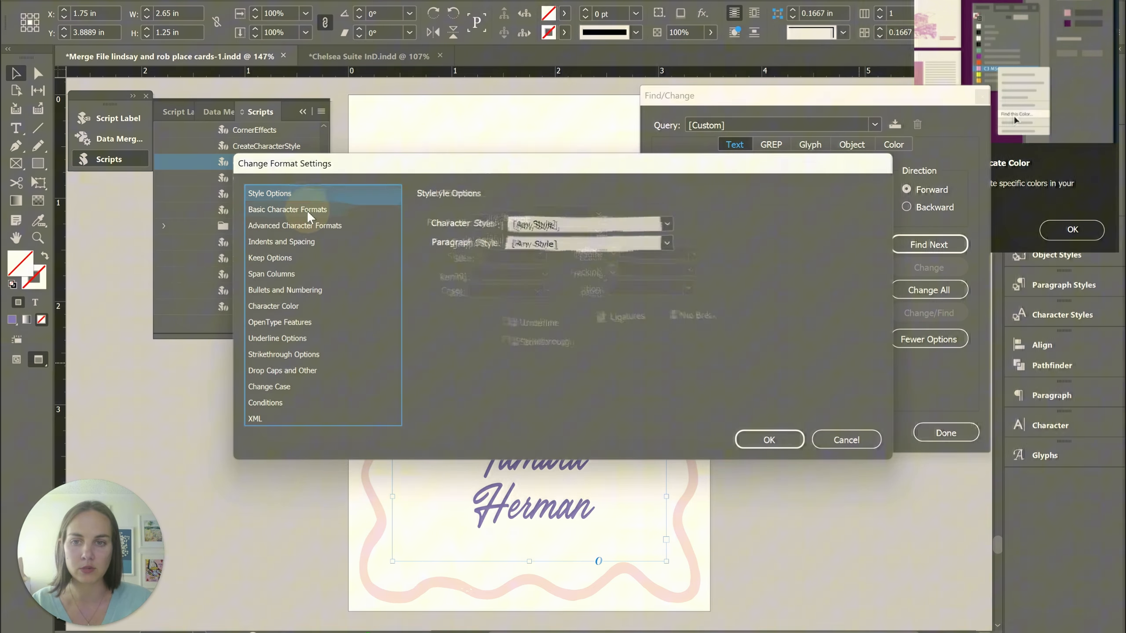
click(308, 224)
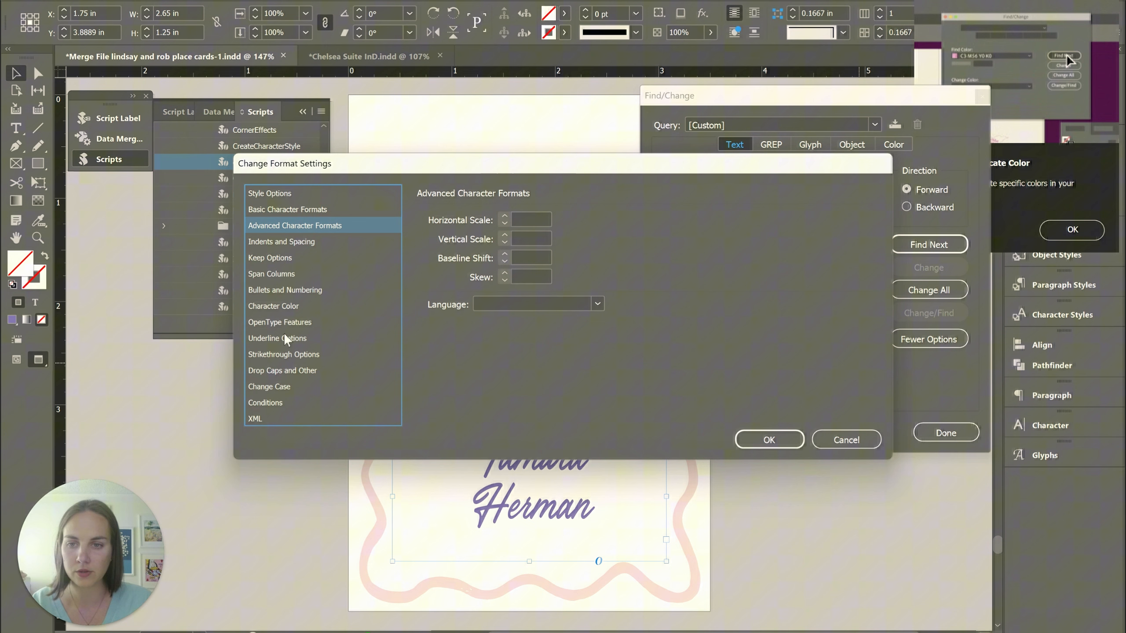
click(283, 306)
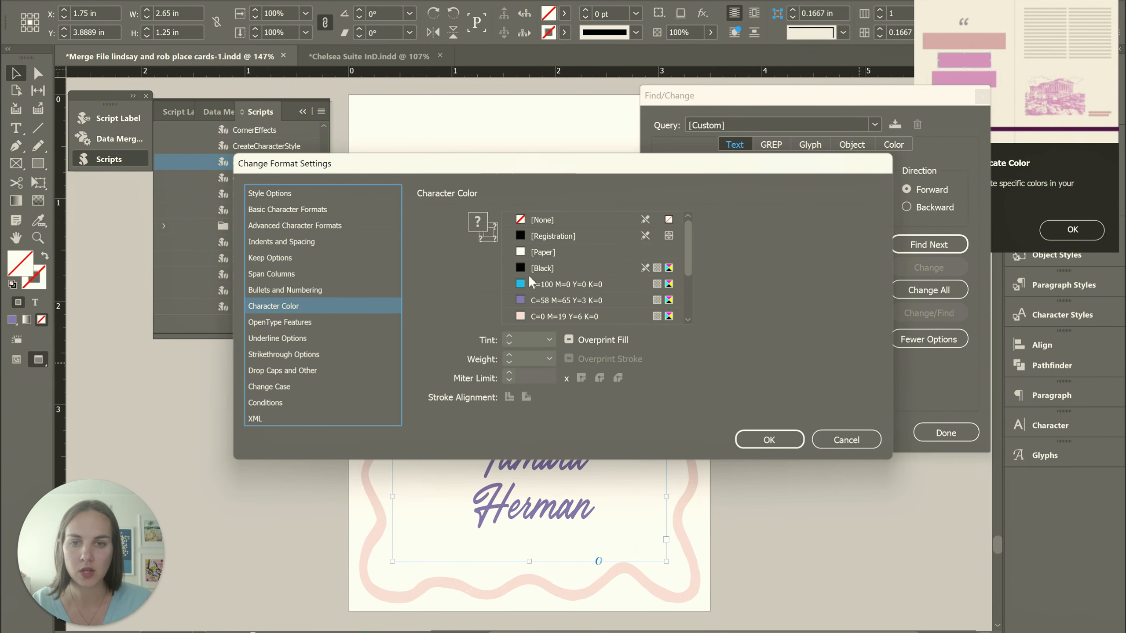
click(523, 282)
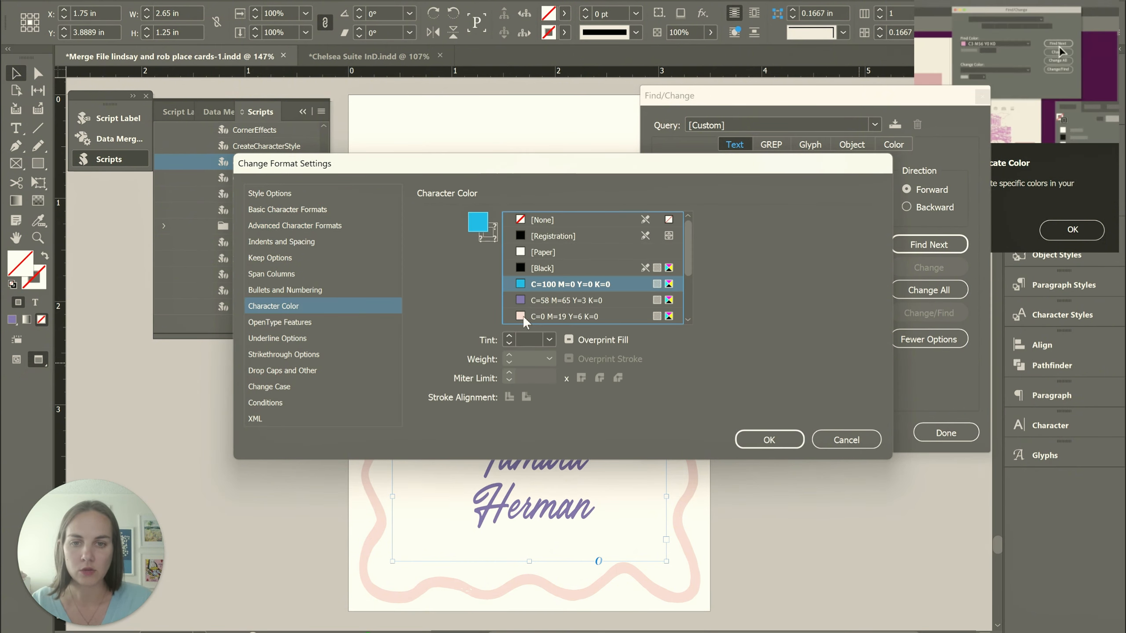
click(770, 444)
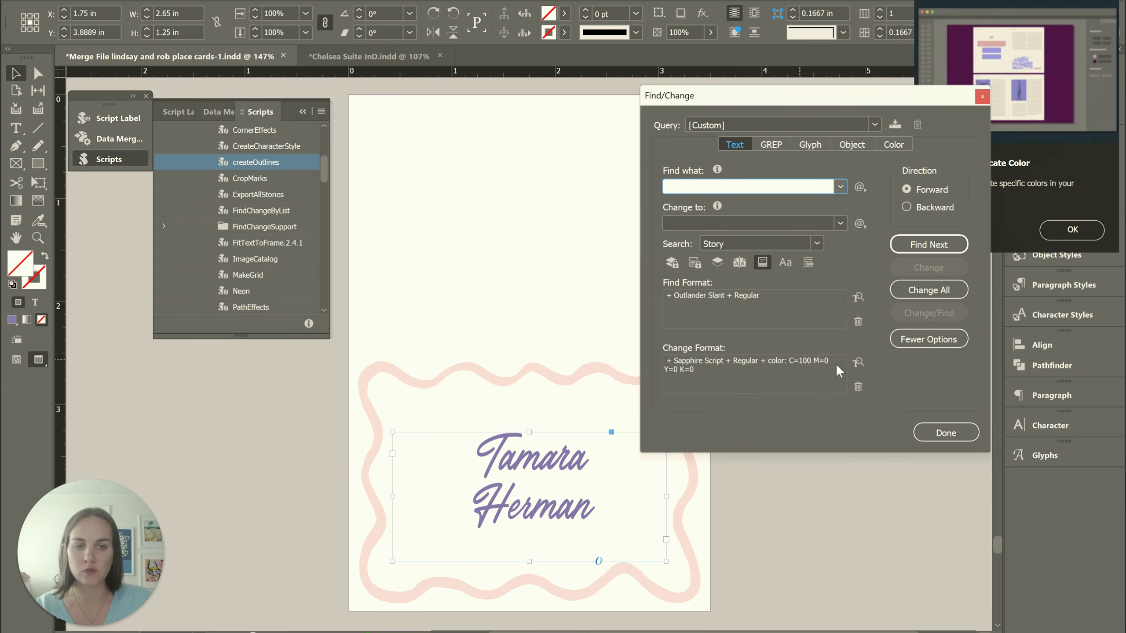
Extend the search to the whole document, replace all matching text formatting, and close Find/Change
click(816, 243)
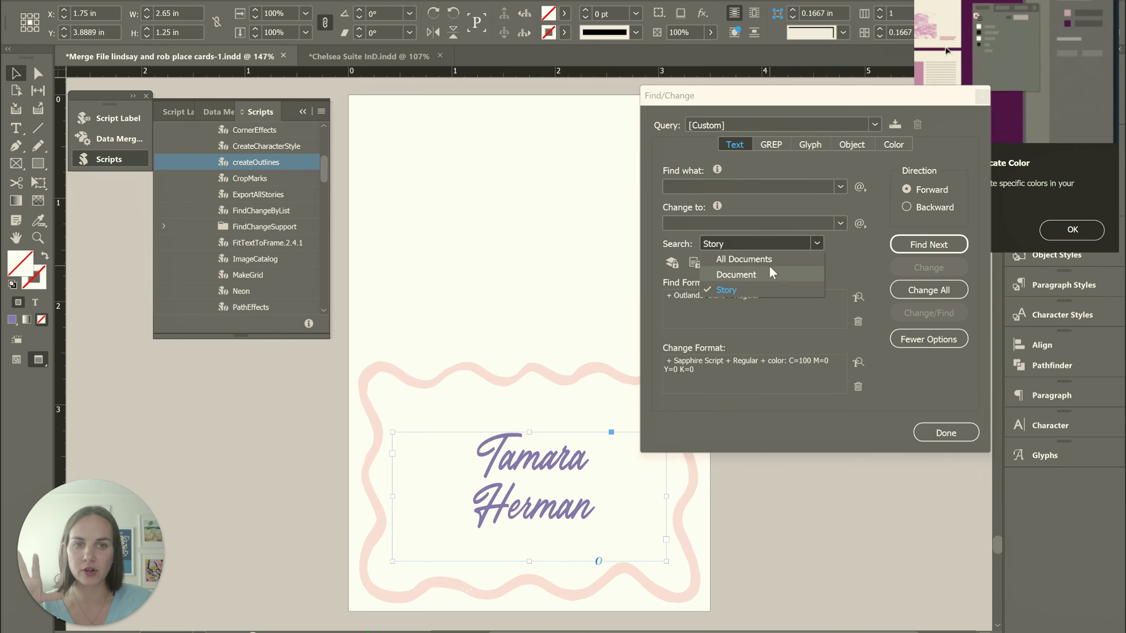
click(768, 271)
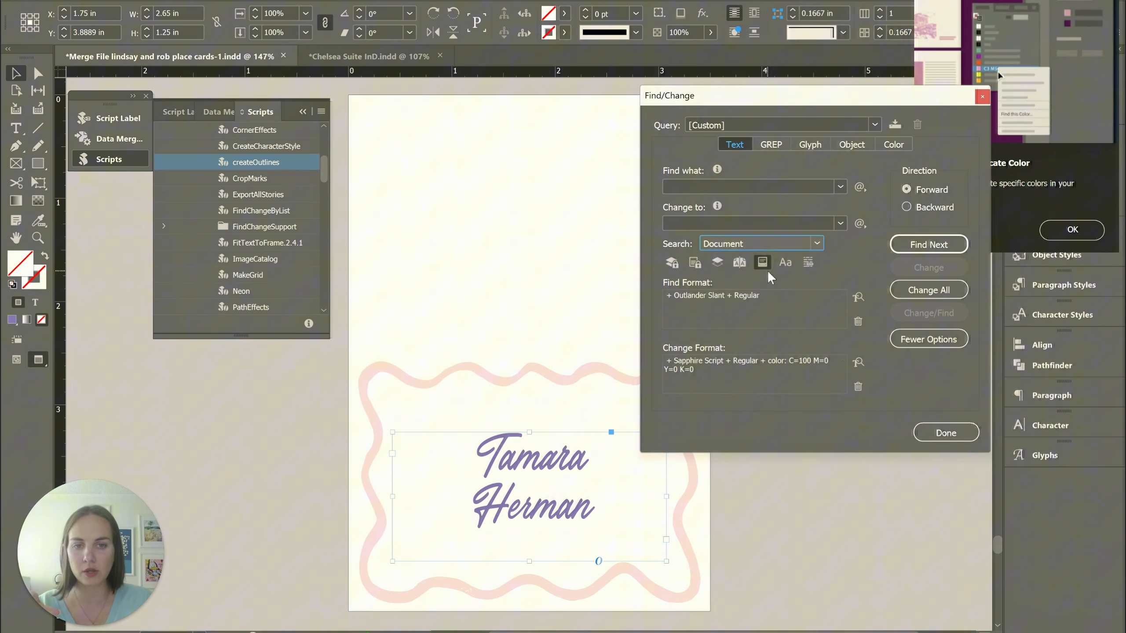
click(927, 291)
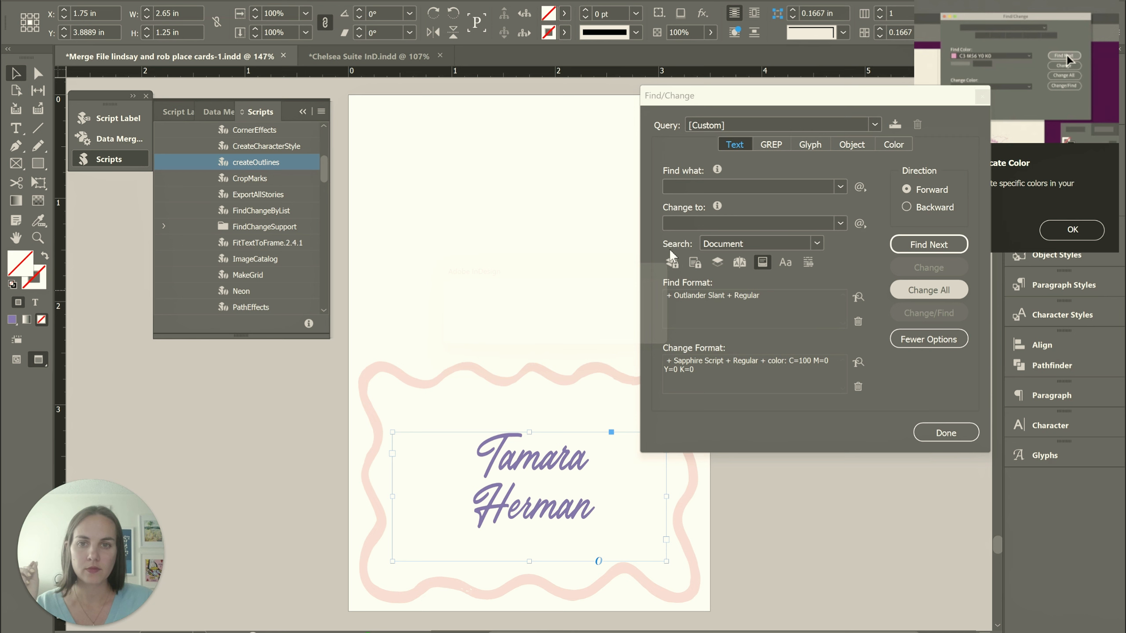
click(653, 335)
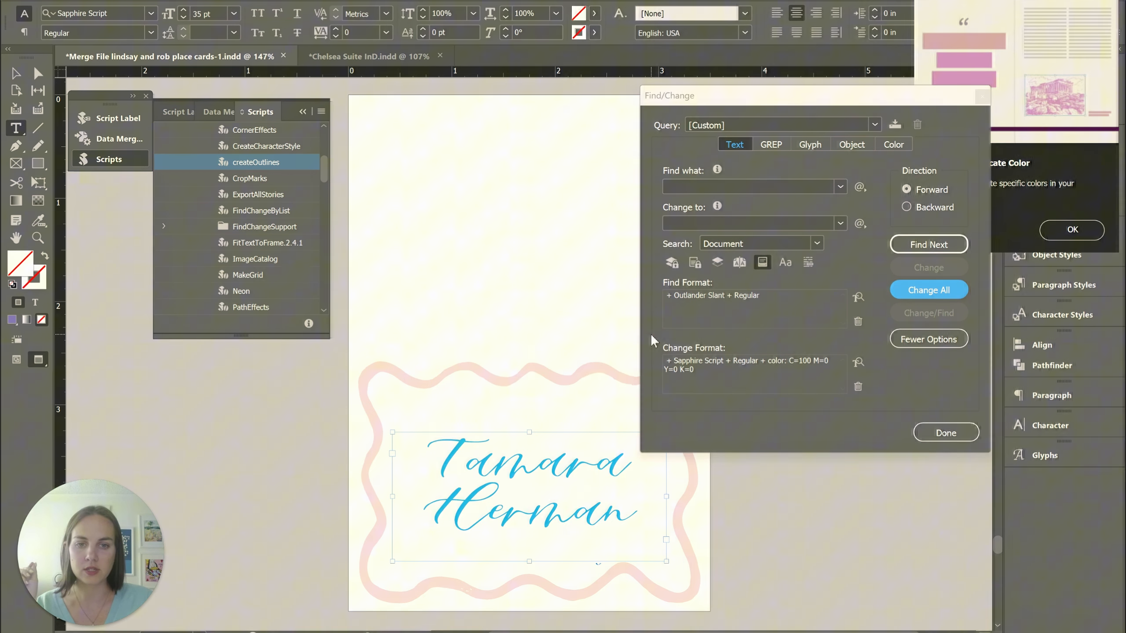
click(951, 435)
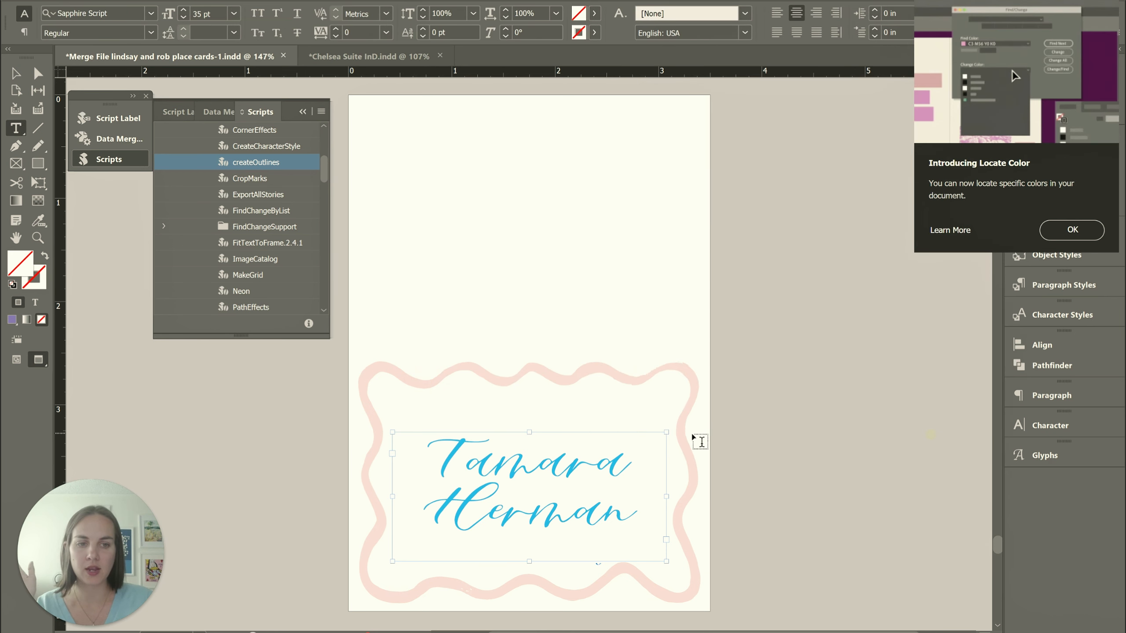
Look through the merged place cards to check the names' font and color, ending back at the first card
scroll(693, 439, down, 10)
scroll(654, 415, down, 10)
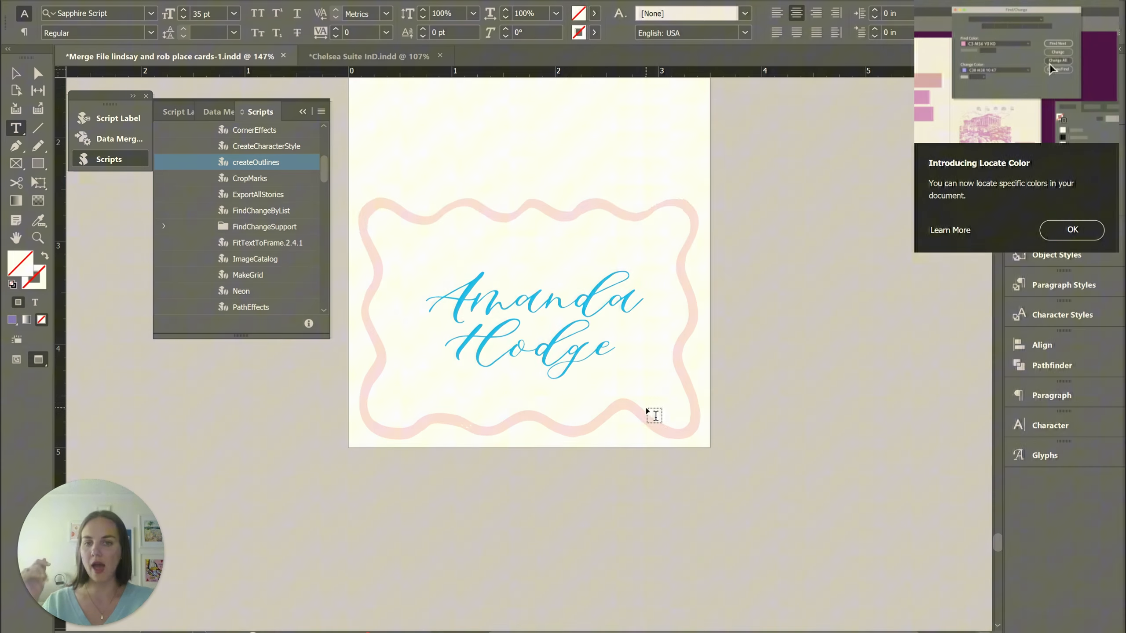
scroll(655, 415, down, 5)
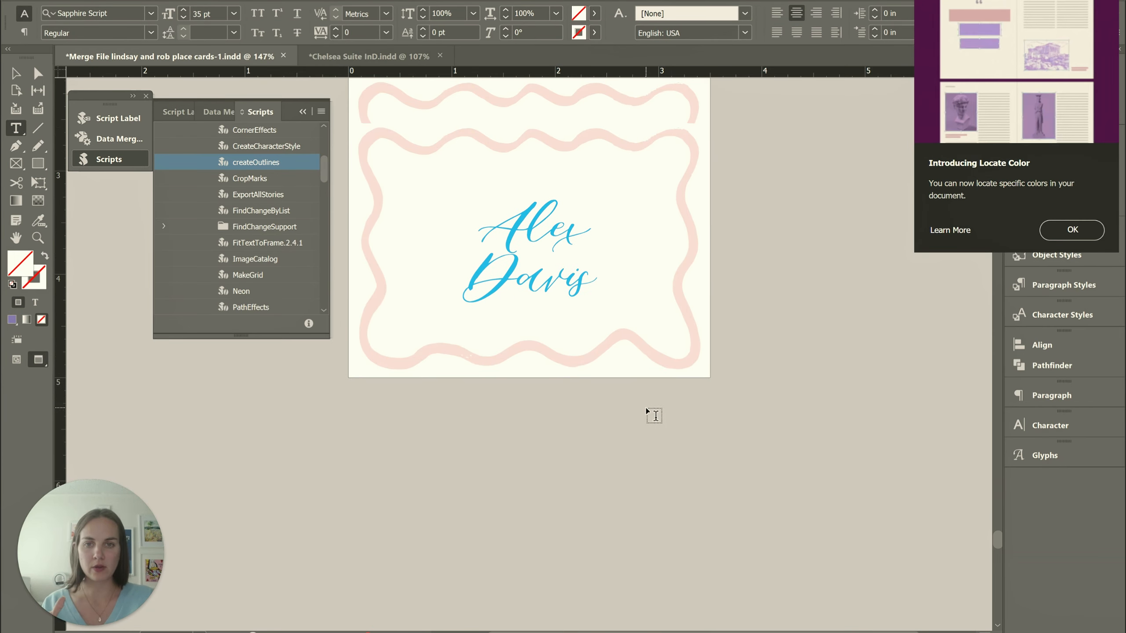
scroll(645, 411, up, 15)
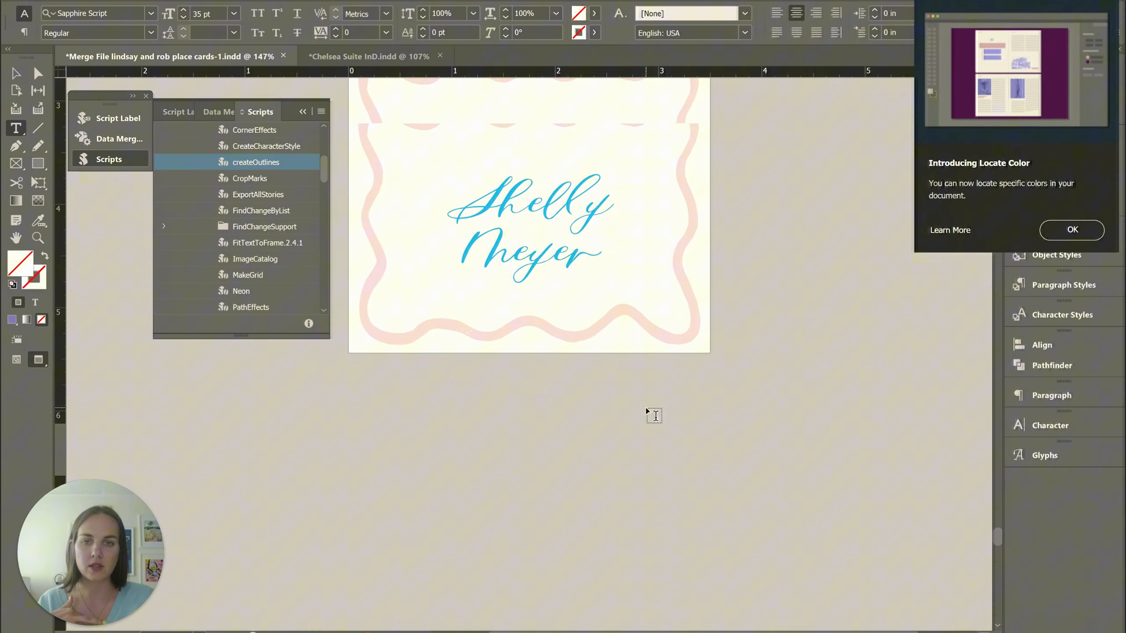
scroll(654, 416, down, 5)
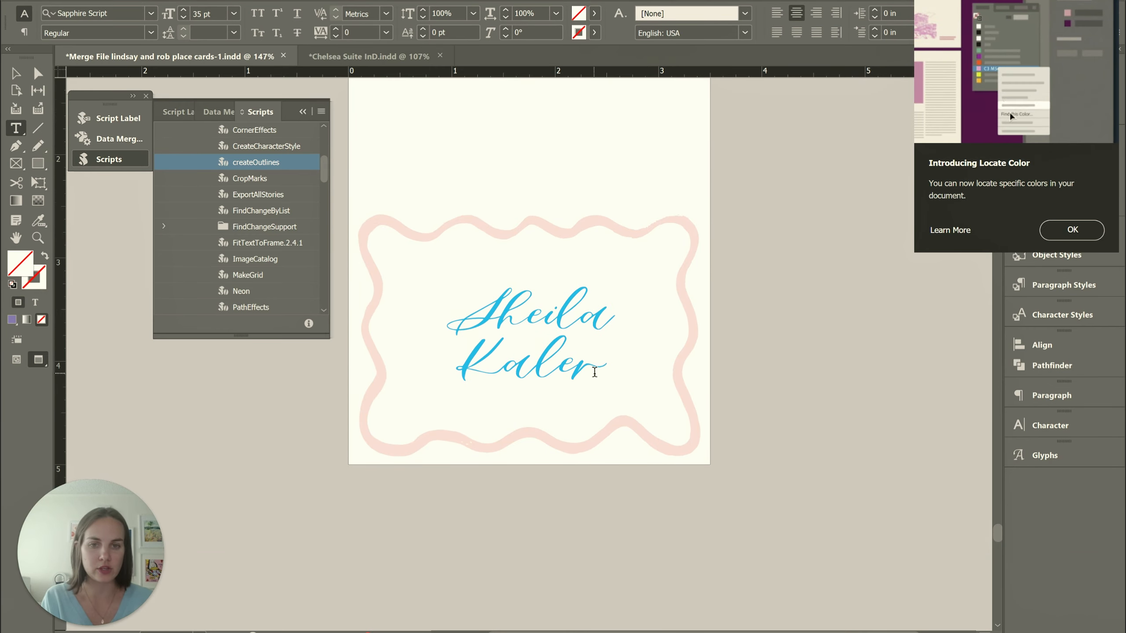
scroll(594, 372, up, 8)
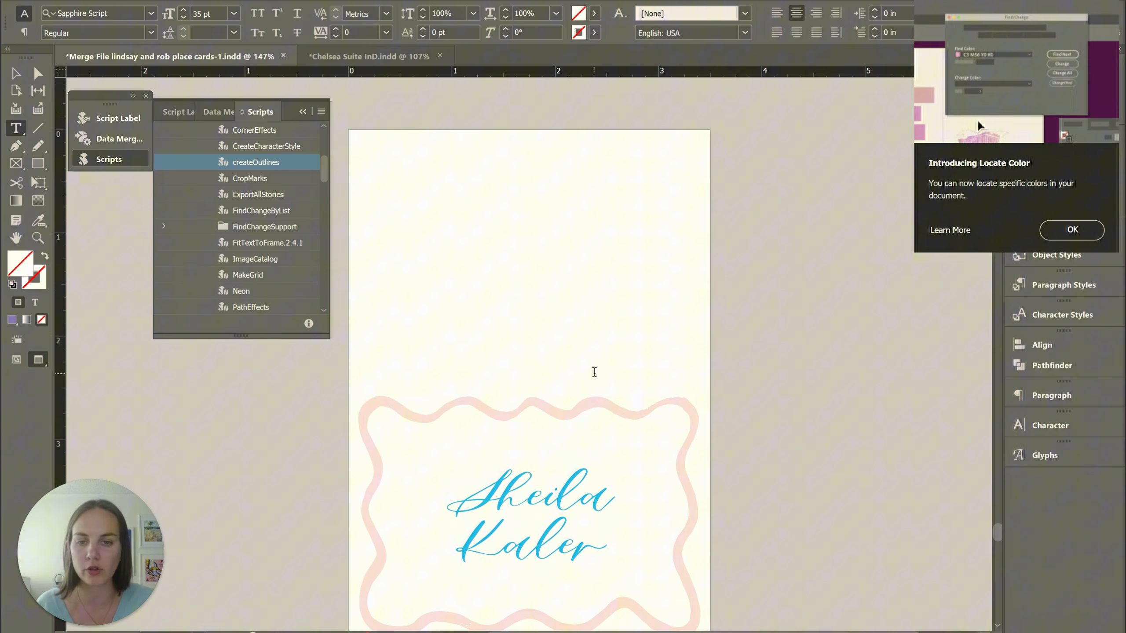
double_click(477, 350)
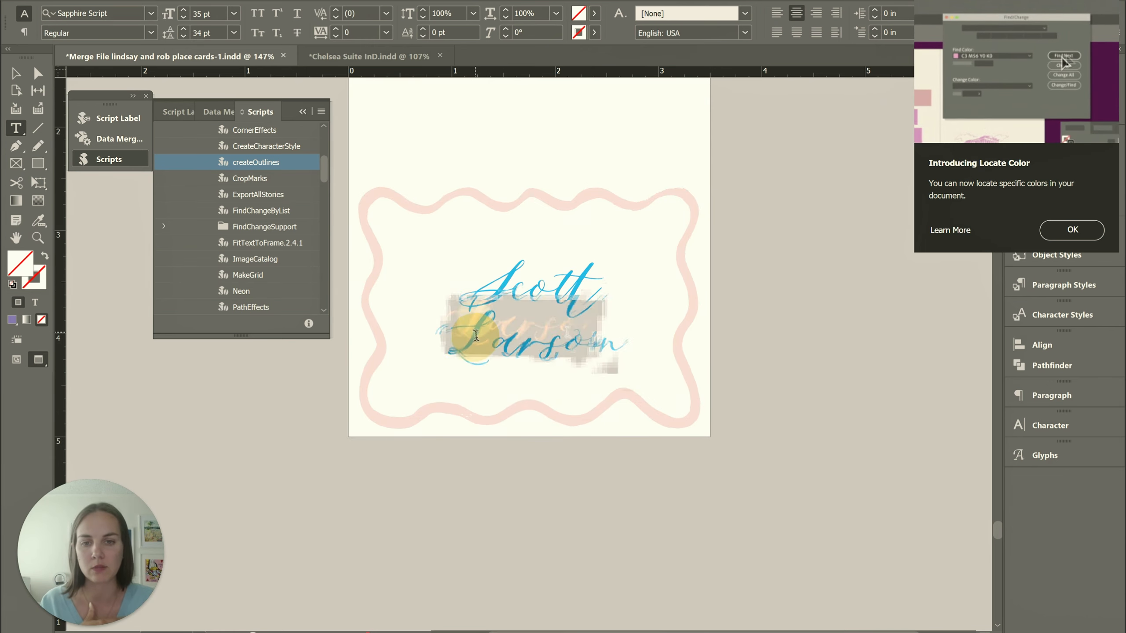
click(572, 348)
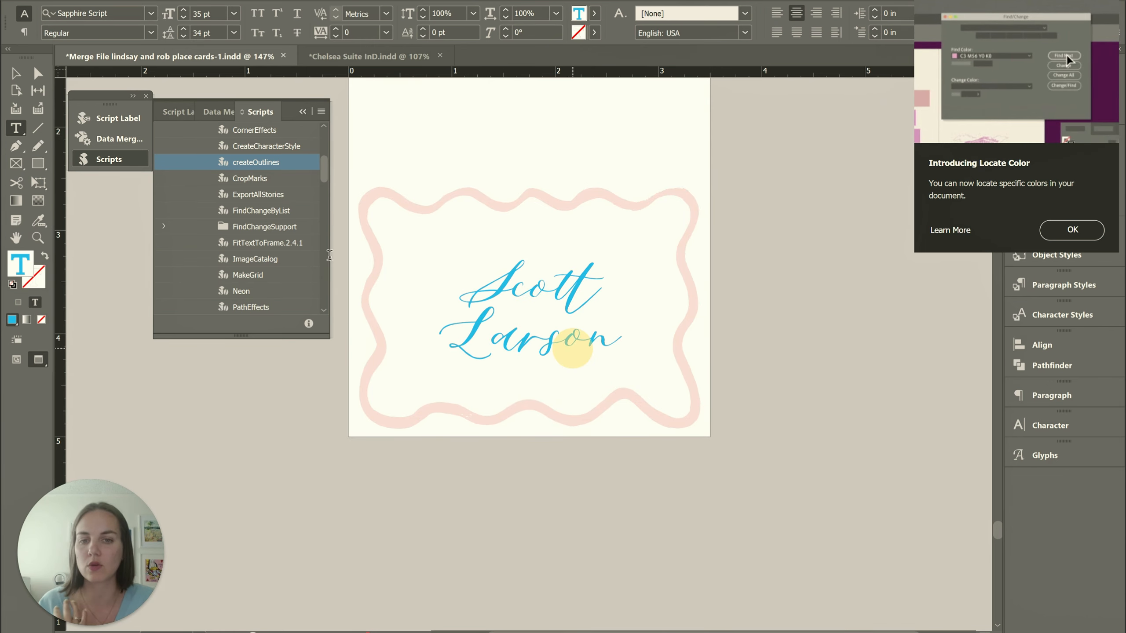
click(16, 73)
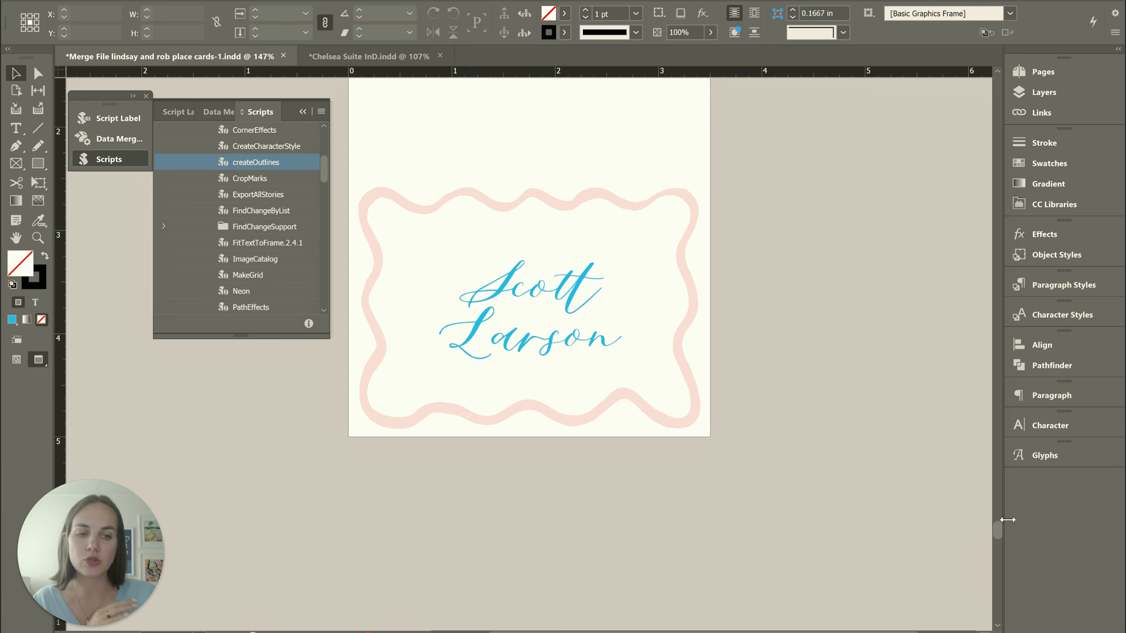
drag(999, 537, 995, 89)
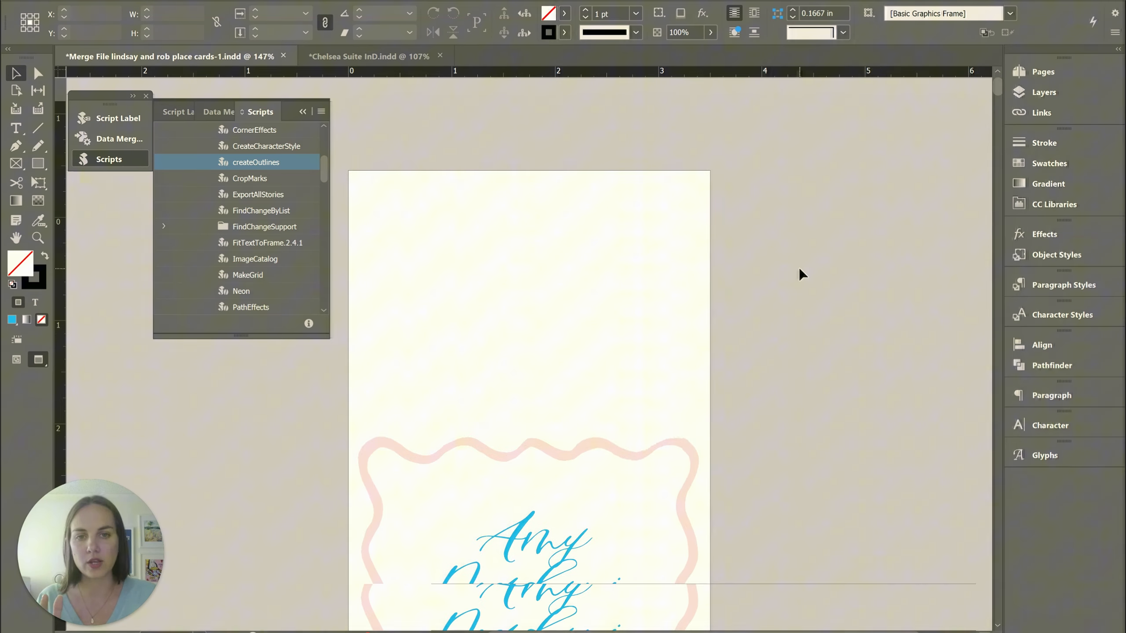
scroll(798, 268, down, 3)
Switch from the InDesign place card document to another open application
key(alt+Tab)
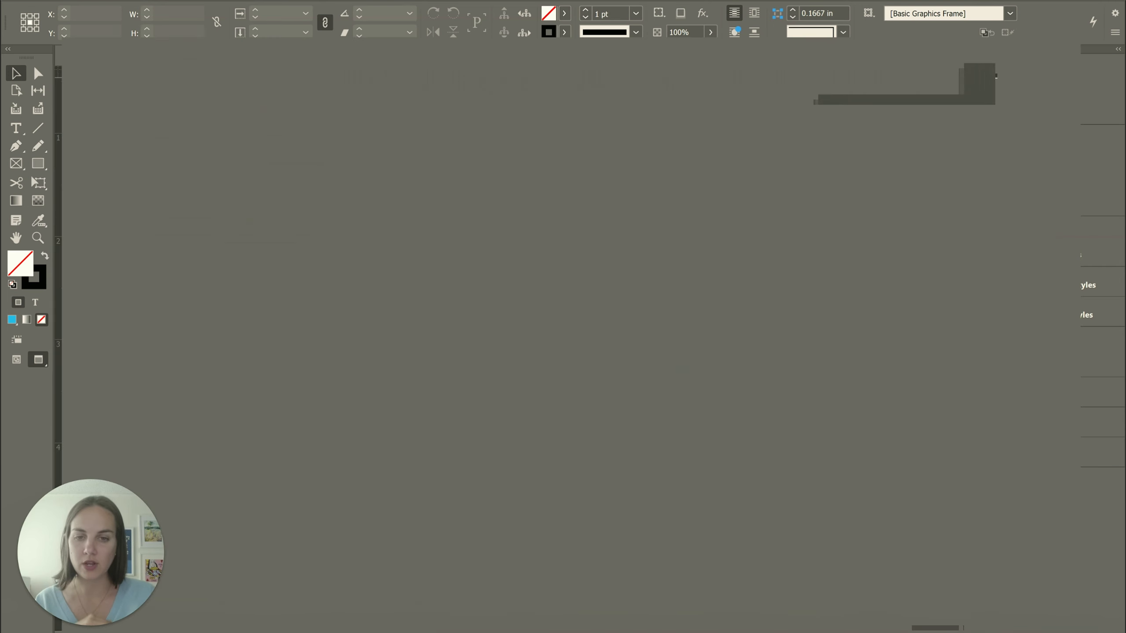